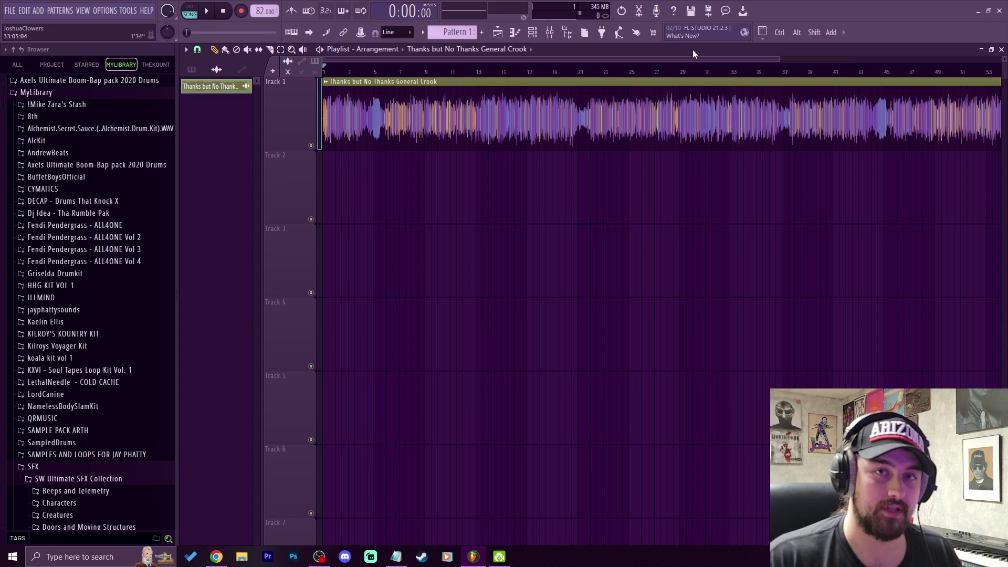
# Step: Switch to the browser to view the YouTube page of General Crook's "Thanks but No Thanks", then return to FL Studio
pyautogui.click(216, 557)
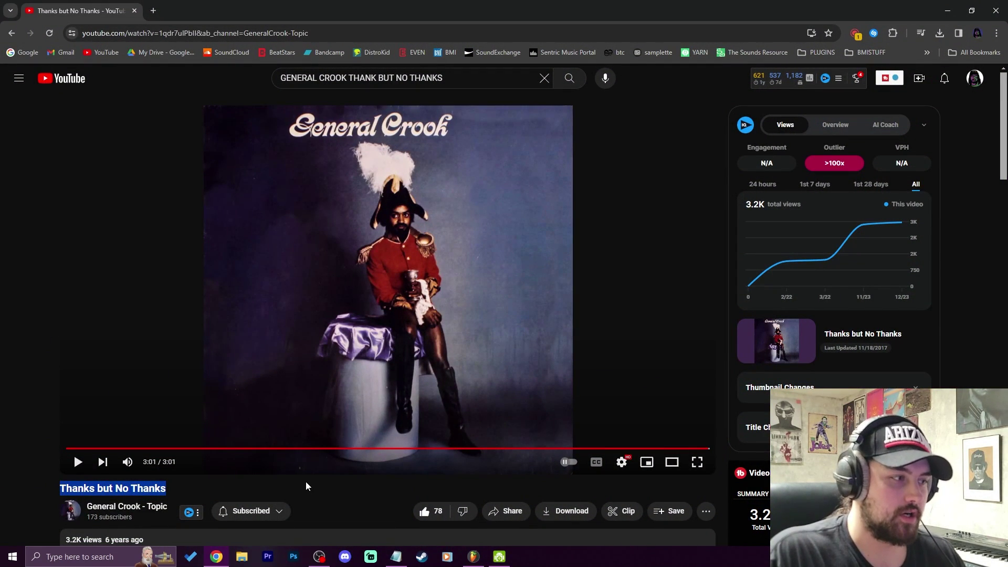
pyautogui.click(138, 483)
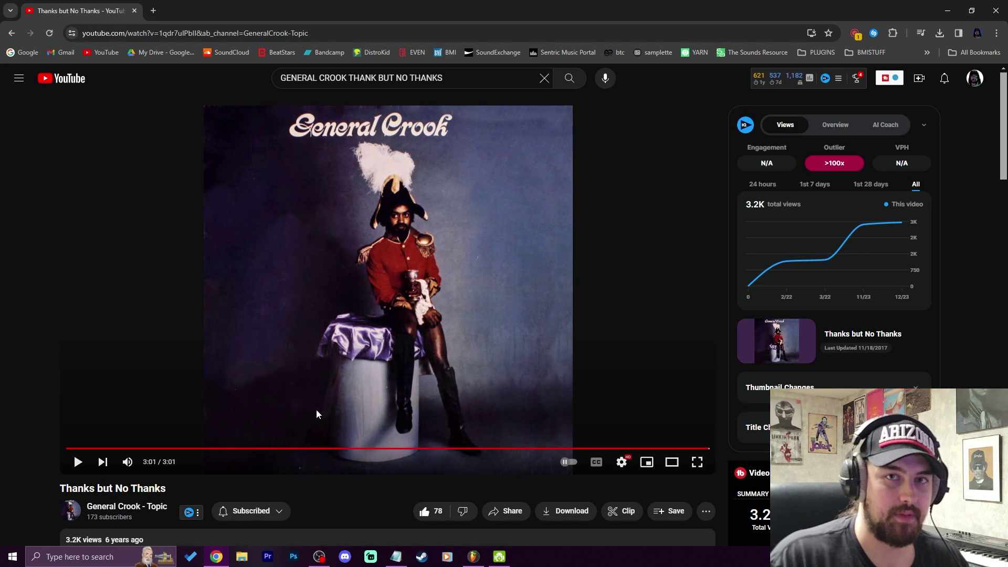
pyautogui.click(947, 10)
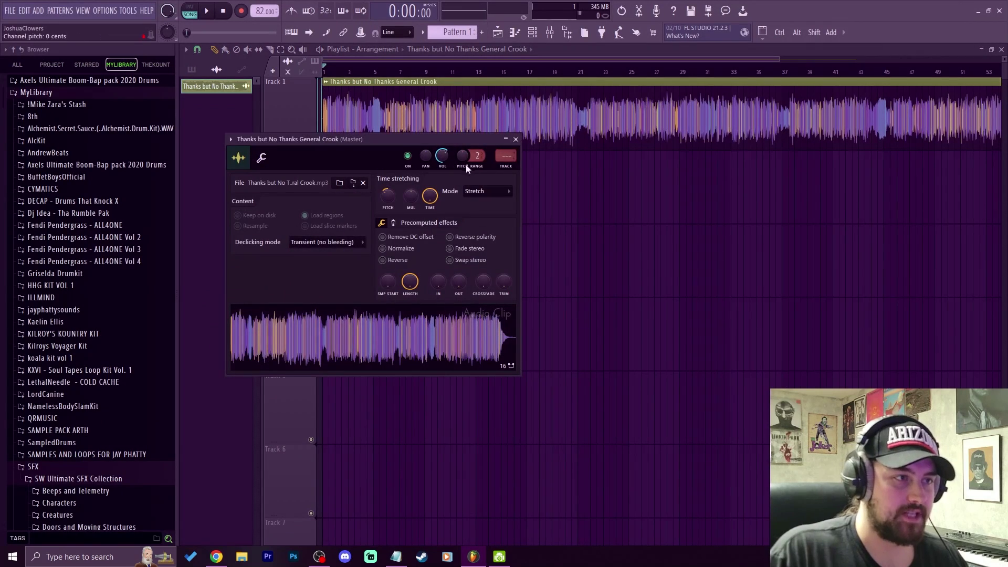
# Step: Review the pitch and time stretching settings of the "Thanks but No Thanks General Crook" audio clip
pyautogui.click(516, 139)
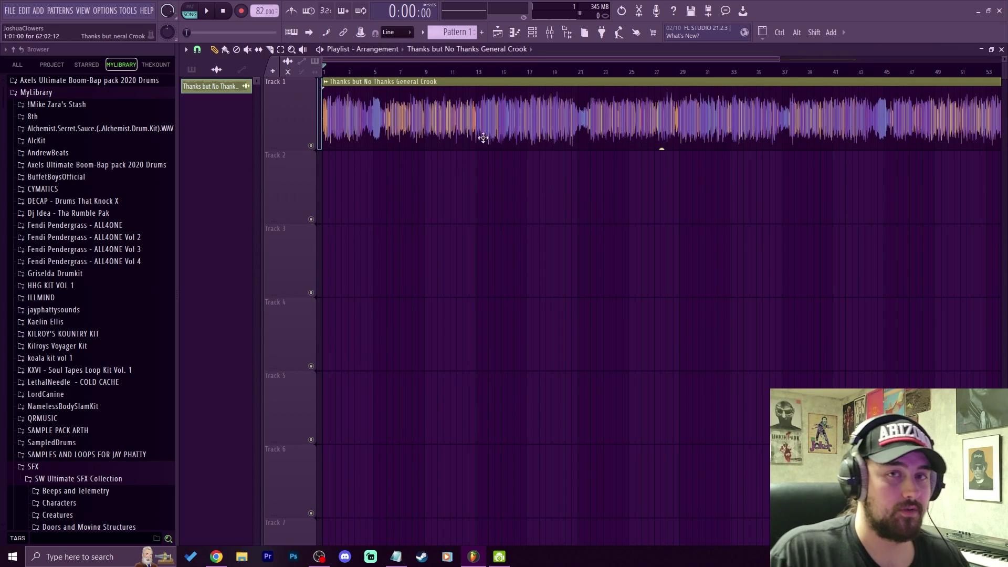
pyautogui.doubleClick(468, 127)
pyautogui.moveTo(430, 139); pyautogui.dragTo(583, 156)
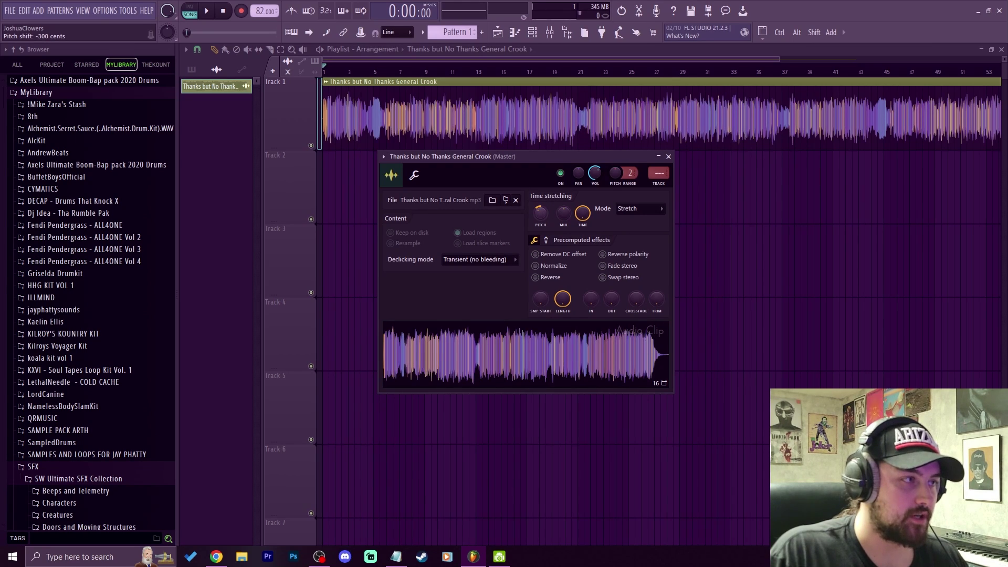
pyautogui.click(668, 157)
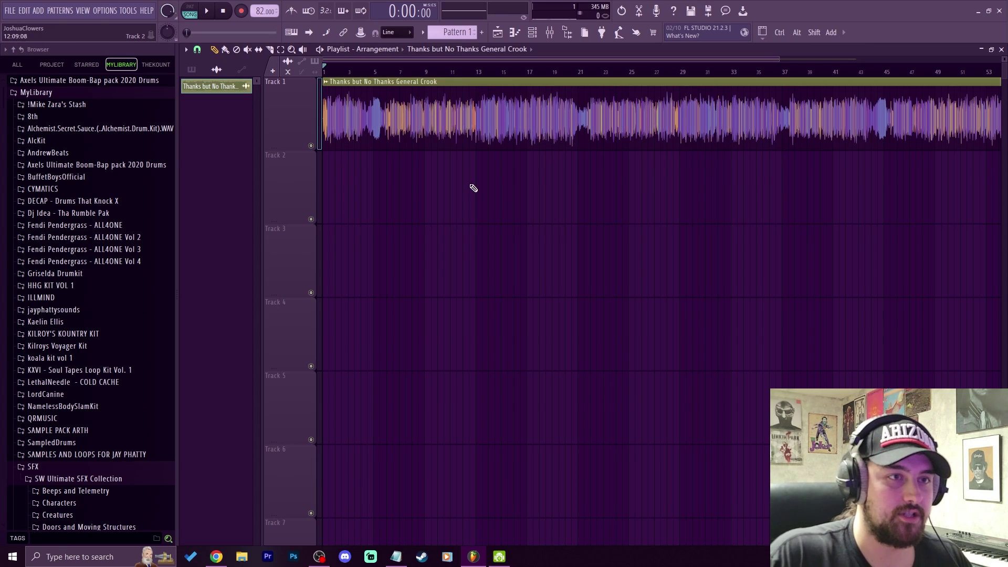
# Step: Examine the Track 1 sample's coloured waveform around bar 37 for the transient where the loop should start
pyautogui.scroll(-2, 415, 72)
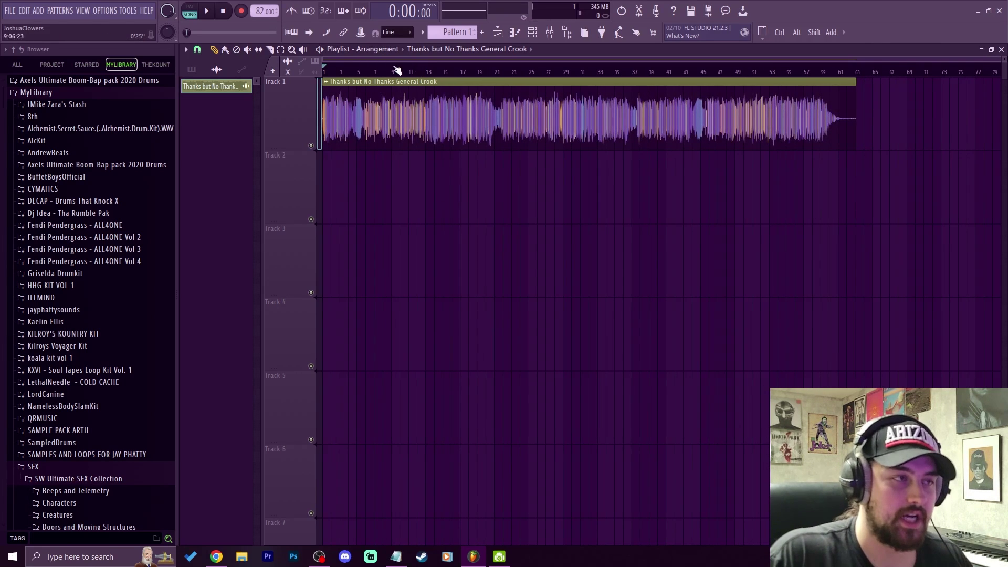
pyautogui.scroll(2, 366, 71)
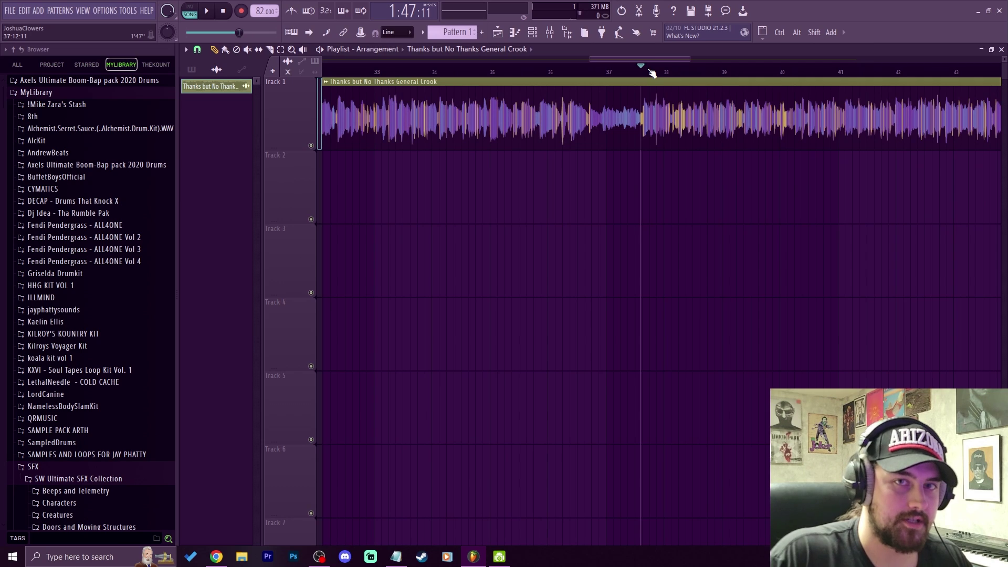
pyautogui.press('space')
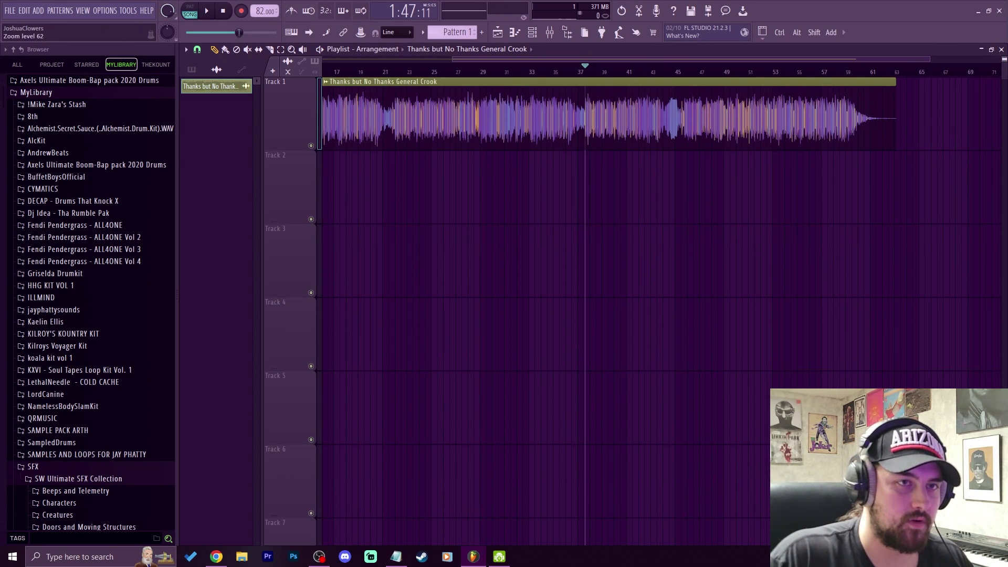
pyautogui.scroll(3, 1004, 59)
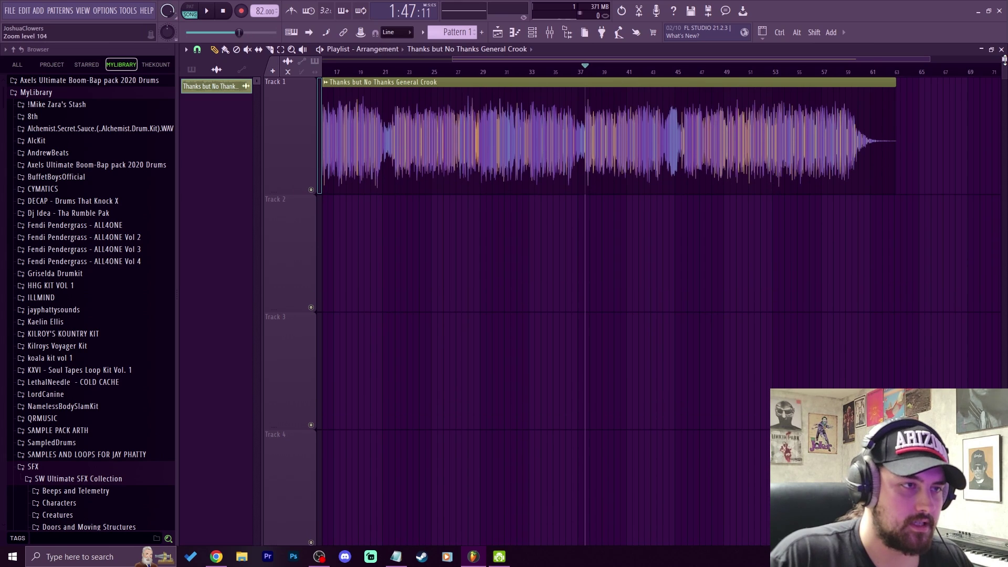
pyautogui.scroll(2, 1004, 59)
pyautogui.scroll(-5, 1004, 59)
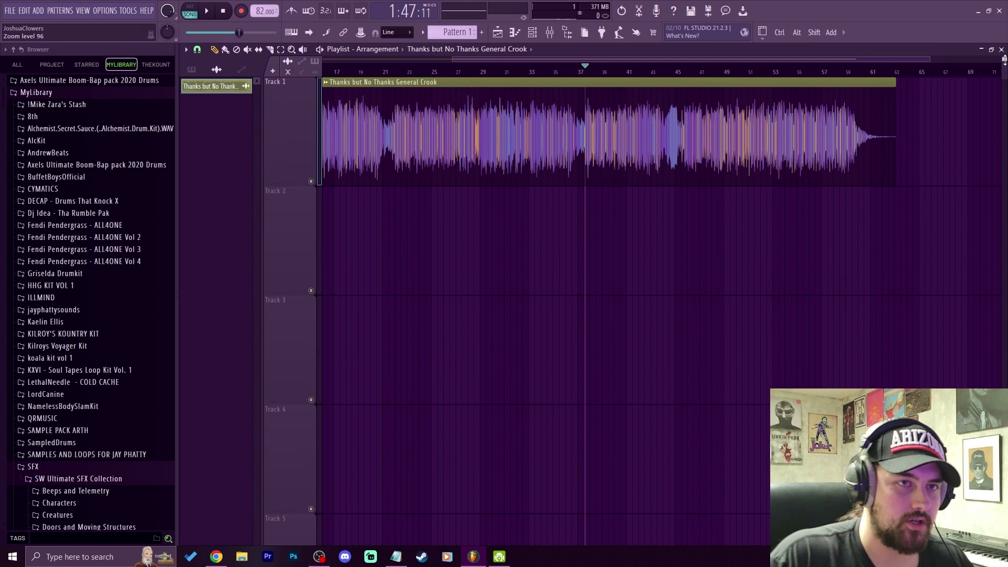
pyautogui.scroll(6, 1004, 60)
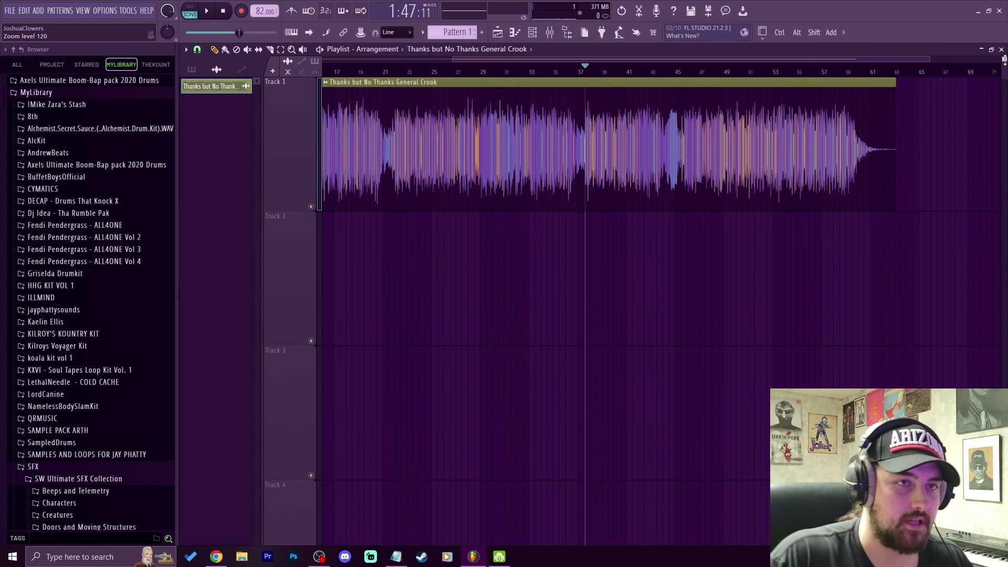
pyautogui.scroll(-1, 1004, 60)
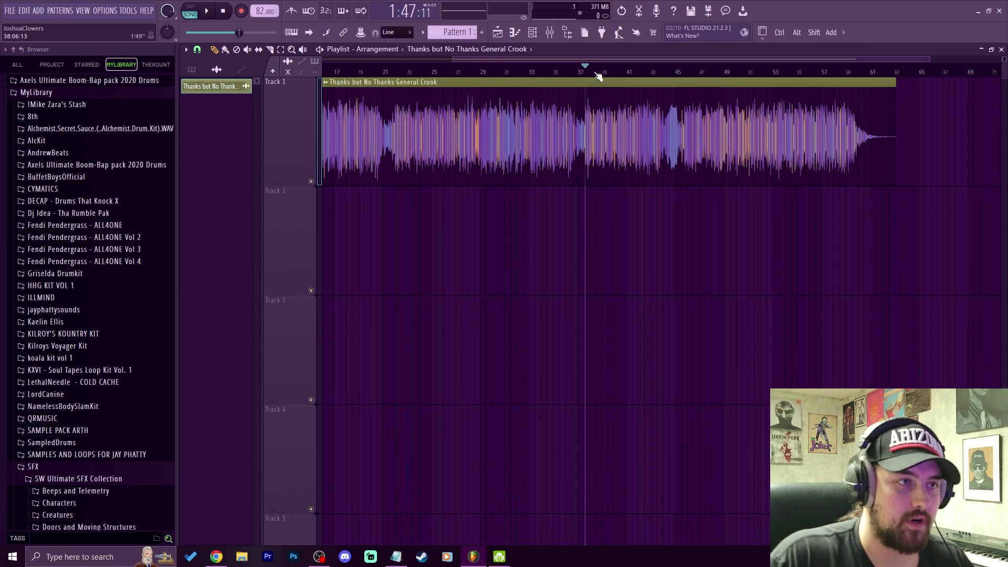
pyautogui.scroll(10, 598, 76)
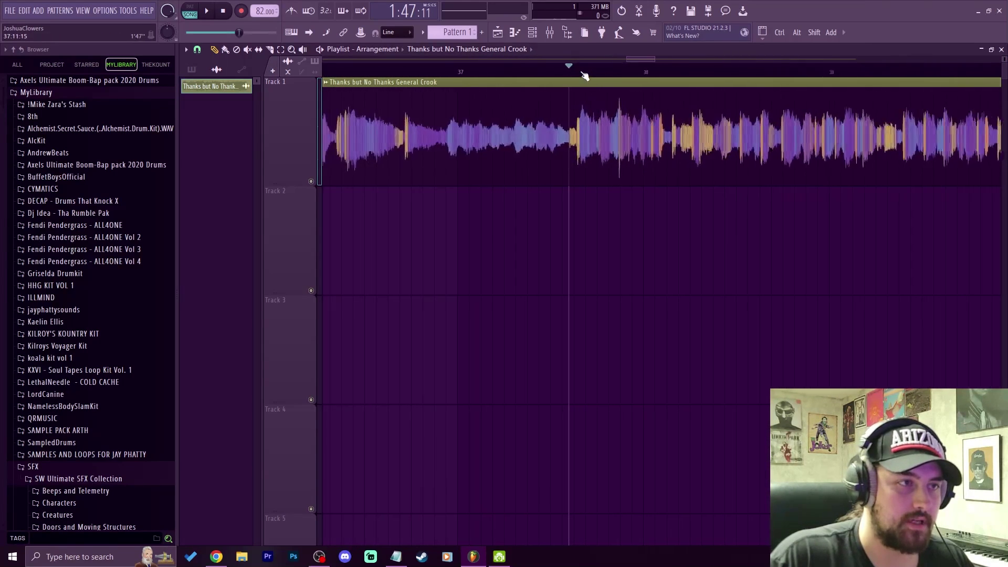
pyautogui.scroll(5, 584, 75)
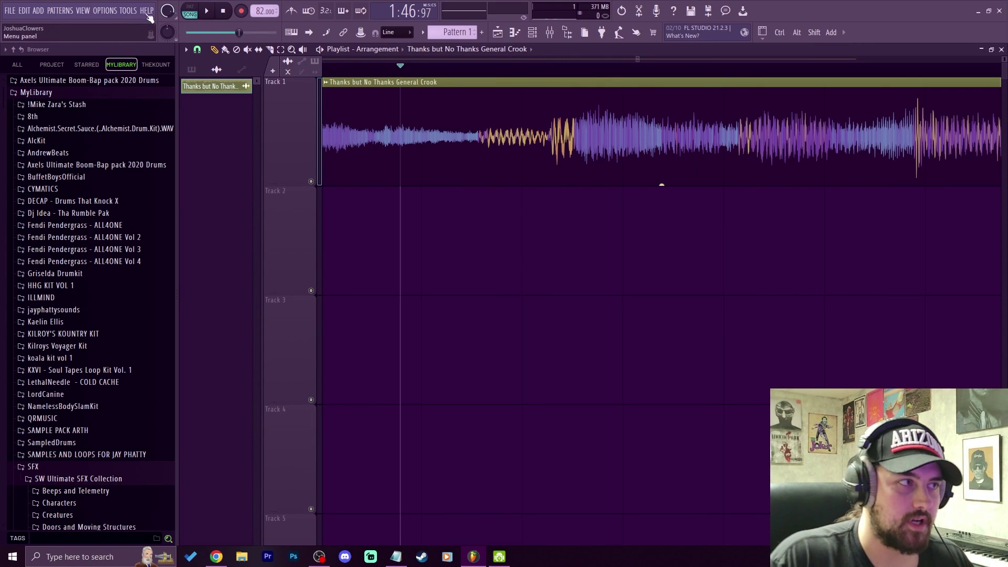
# Step: Check the Colorful waveforms option in the general display settings
pyautogui.click(106, 11)
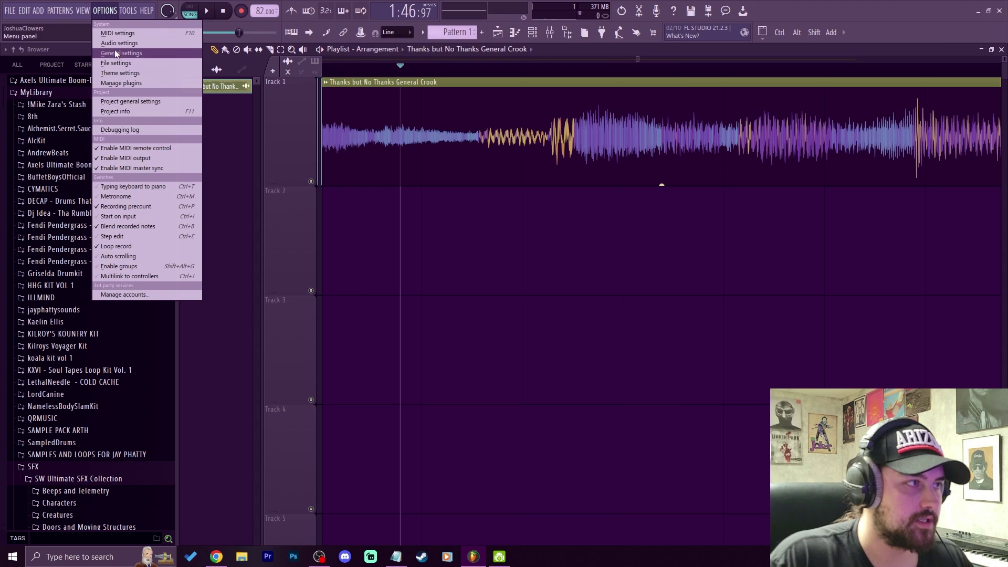
pyautogui.click(122, 53)
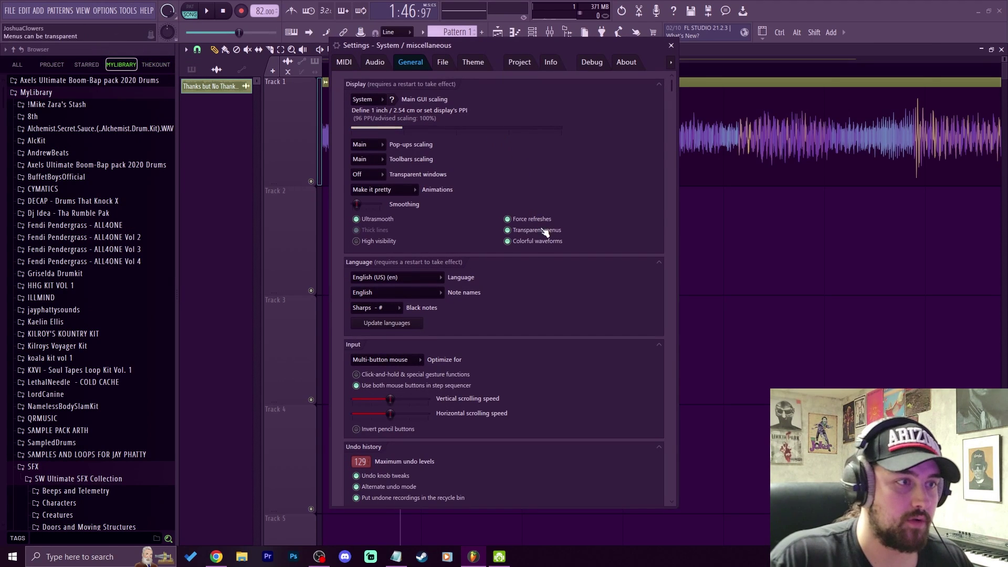
pyautogui.click(671, 46)
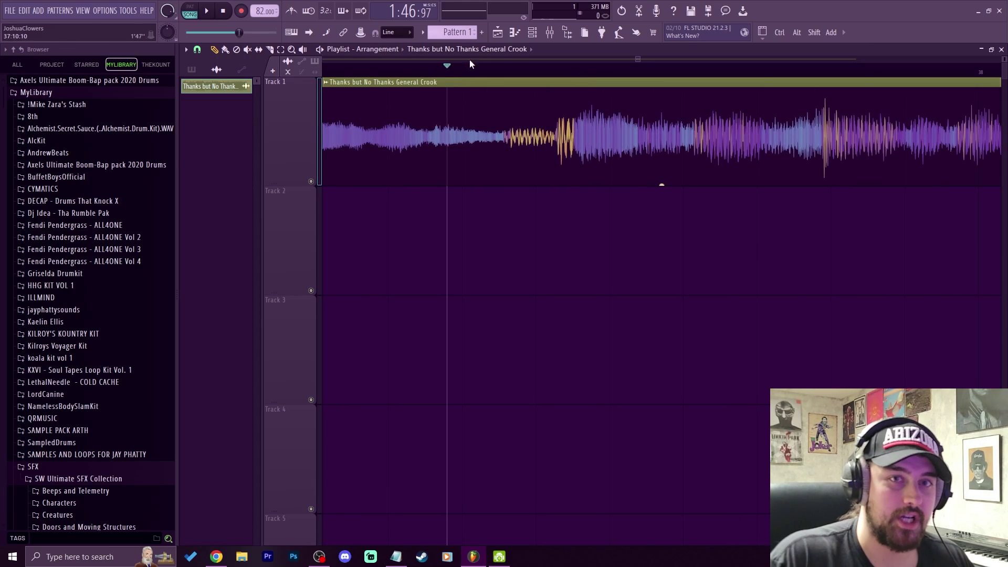
# Step: View the waveform colours in the theme settings' Waveform editor
pyautogui.click(113, 14)
pyautogui.click(120, 73)
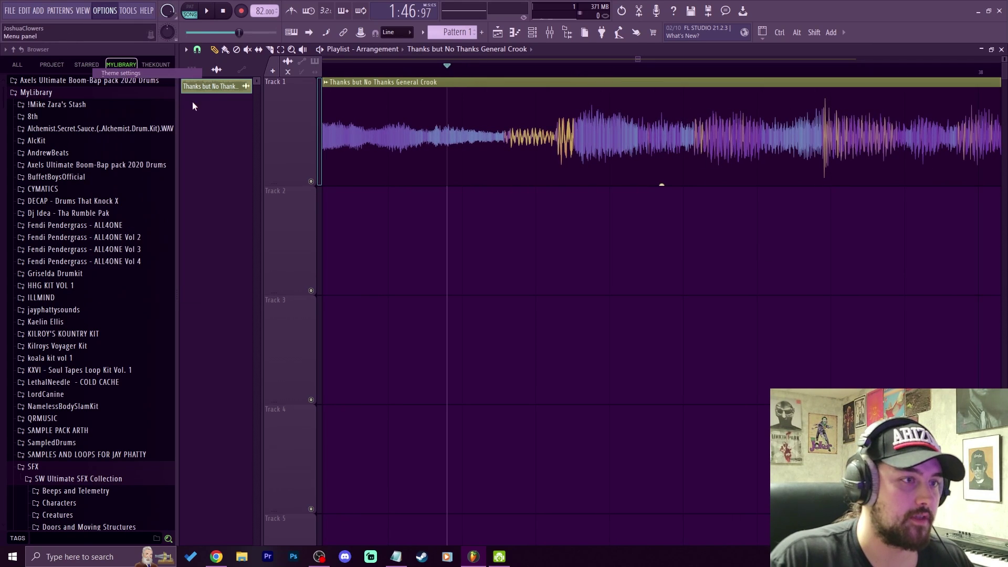
pyautogui.click(558, 403)
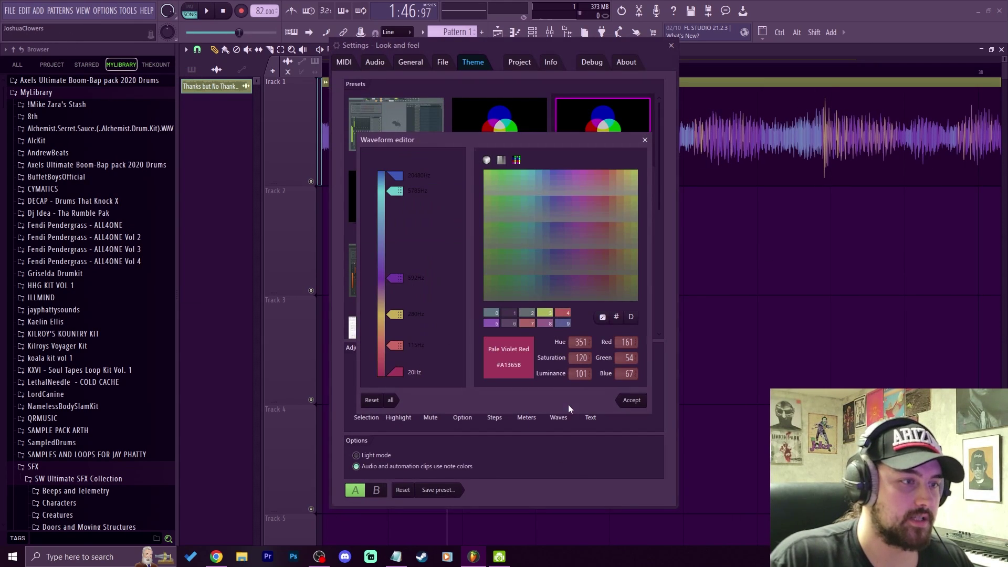
pyautogui.click(646, 140)
pyautogui.click(672, 47)
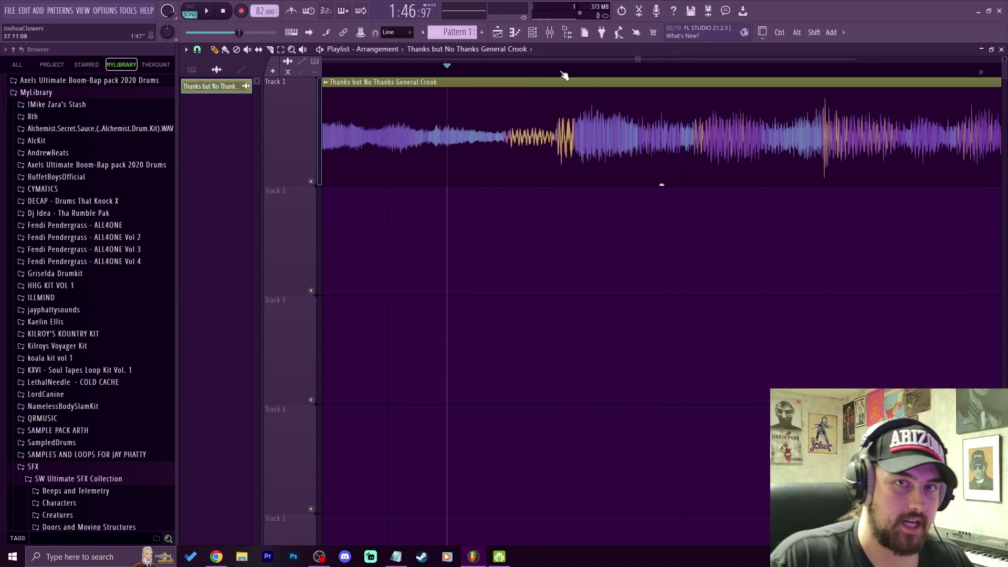
# Step: Set the playlist snap to none and slice the Track 1 clip at the yellow low-frequency transient between bars 37 and 38
pyautogui.scroll(2, 564, 75)
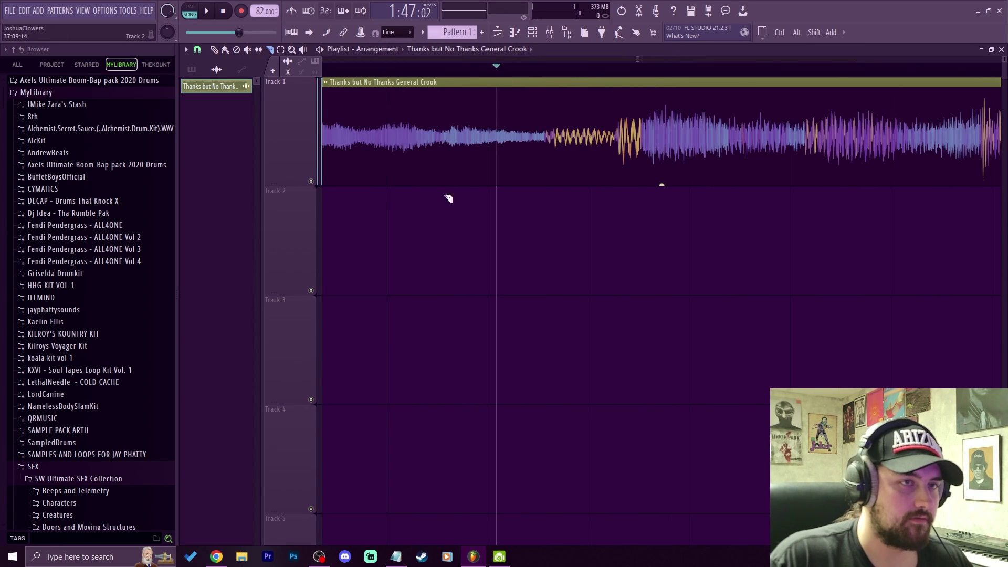
pyautogui.click(199, 49)
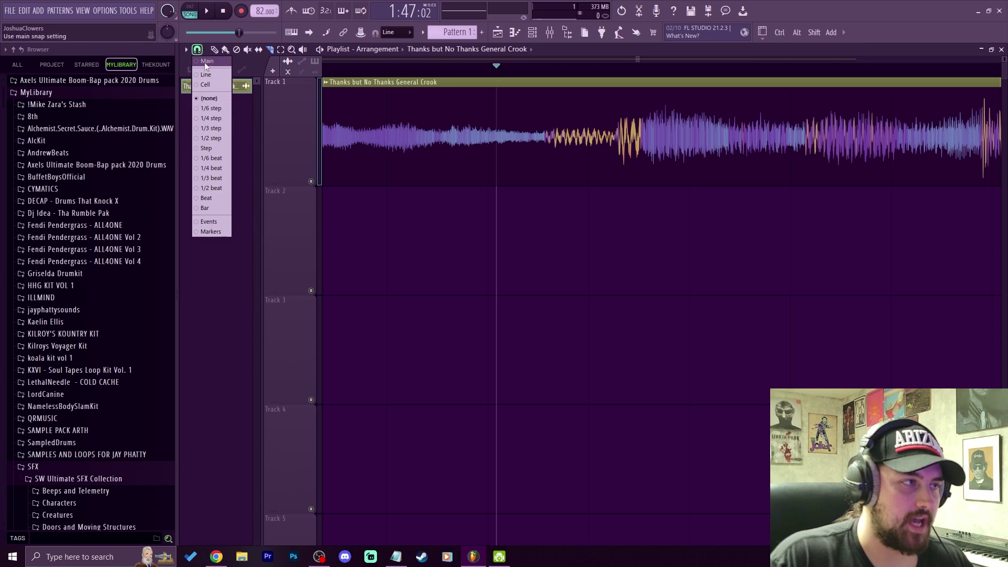
pyautogui.click(211, 100)
pyautogui.moveTo(559, 72); pyautogui.dragTo(621, 75)
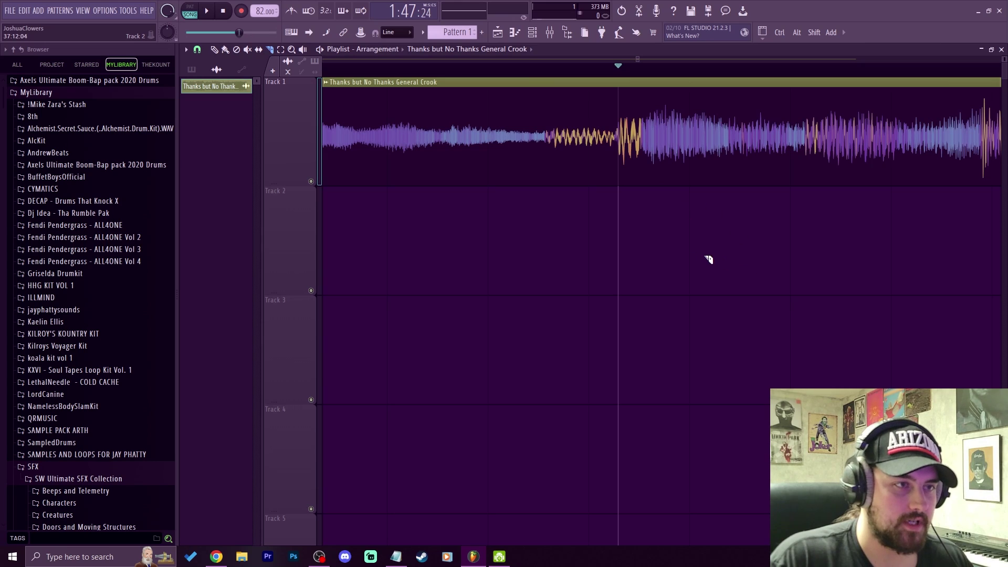
pyautogui.moveTo(620, 104); pyautogui.dragTo(618, 209)
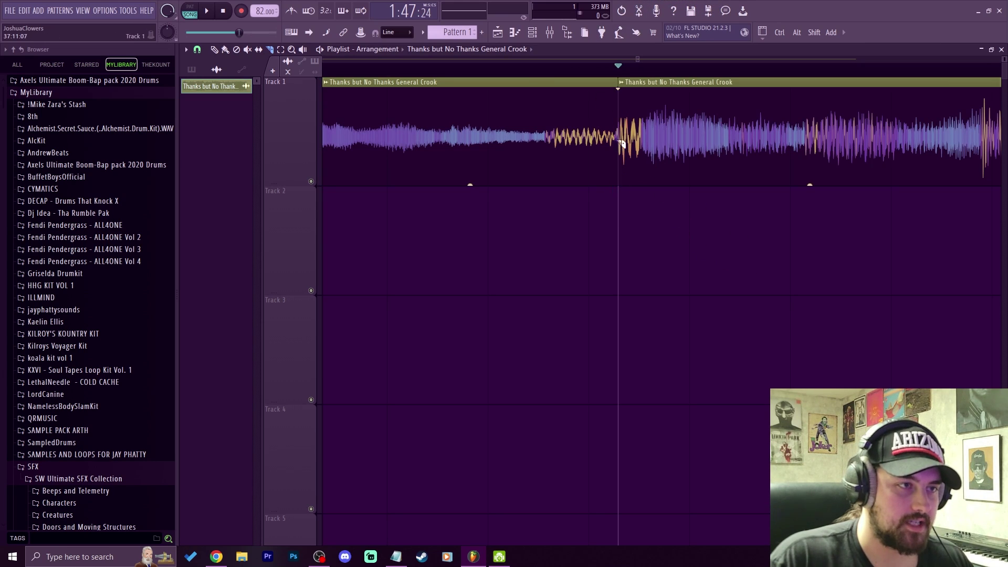
# Step: Play the sample from the new cut and listen for the end of the loop around bar 41
pyautogui.scroll(-2, 620, 78)
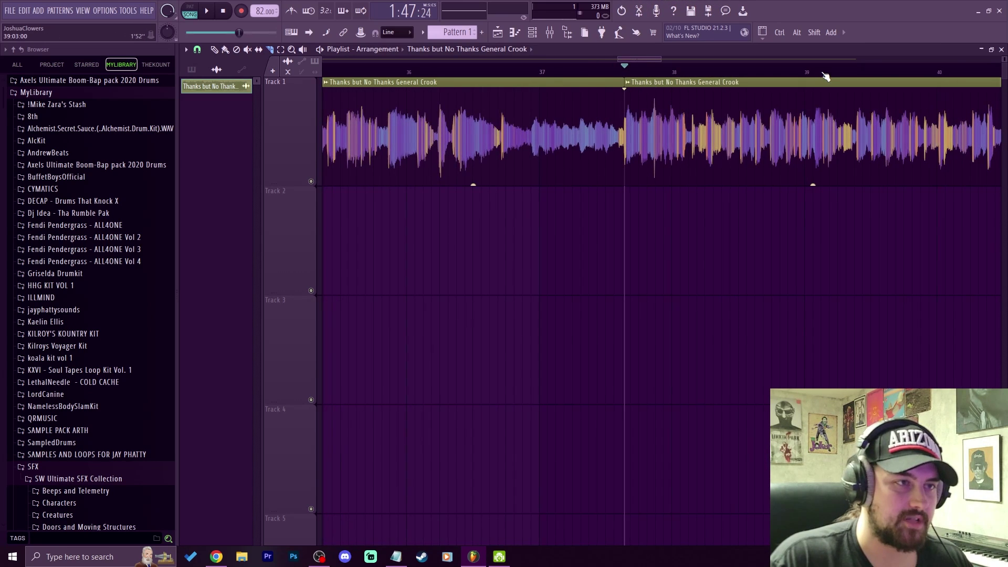
pyautogui.press('space')
pyautogui.scroll(-3, 826, 77)
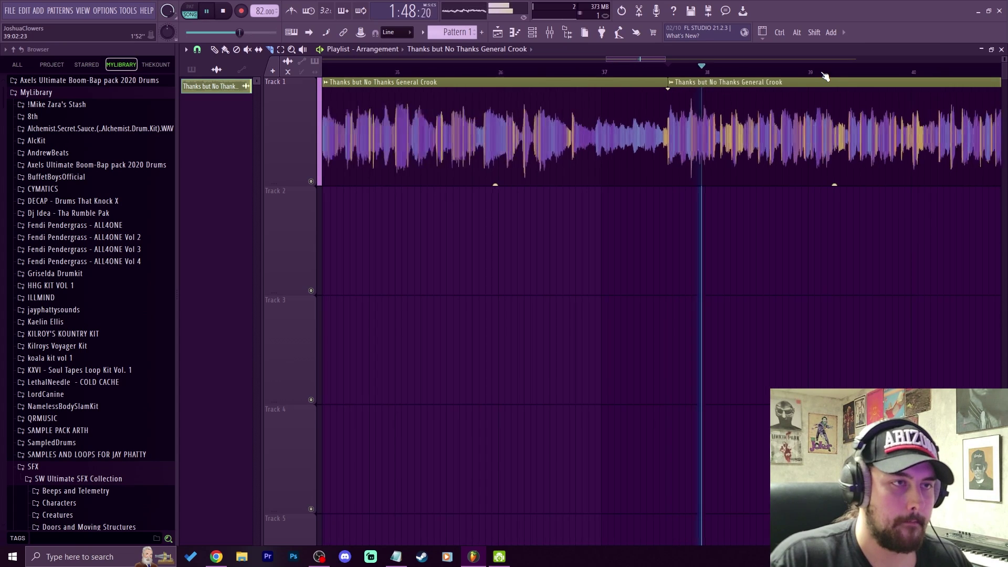
pyautogui.scroll(-1, 856, 78)
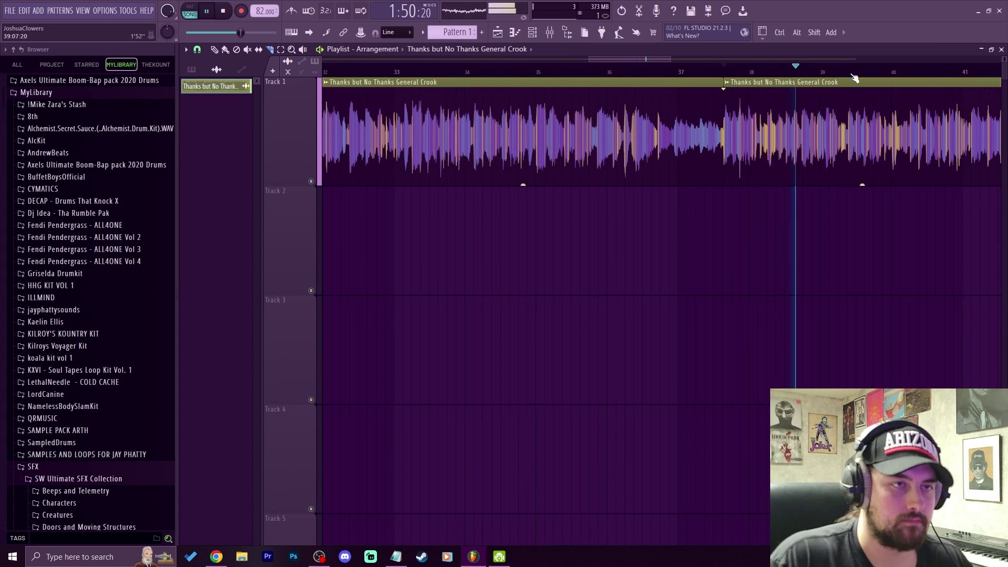
pyautogui.scroll(-1, 863, 78)
pyautogui.scroll(4, 899, 77)
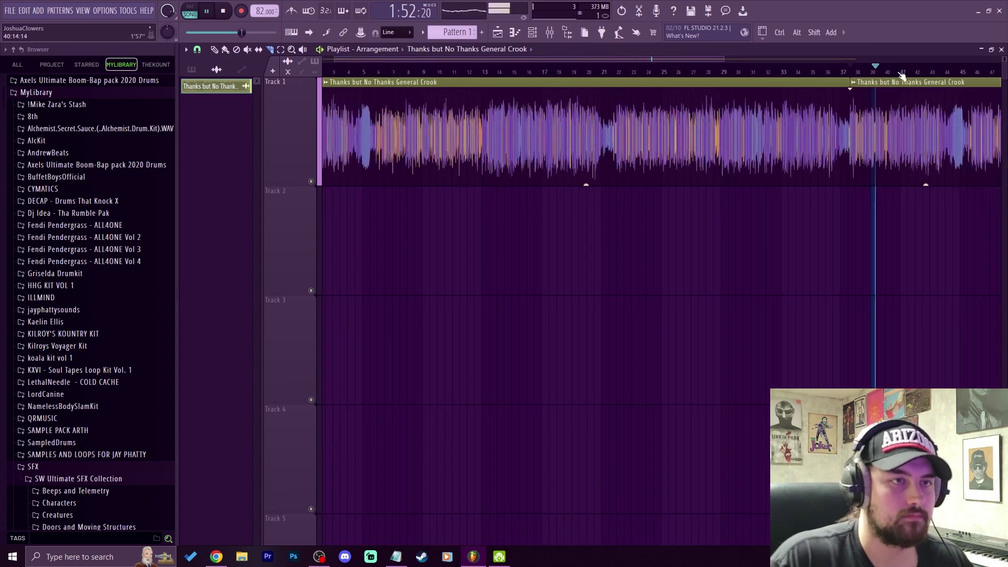
pyautogui.scroll(3, 900, 76)
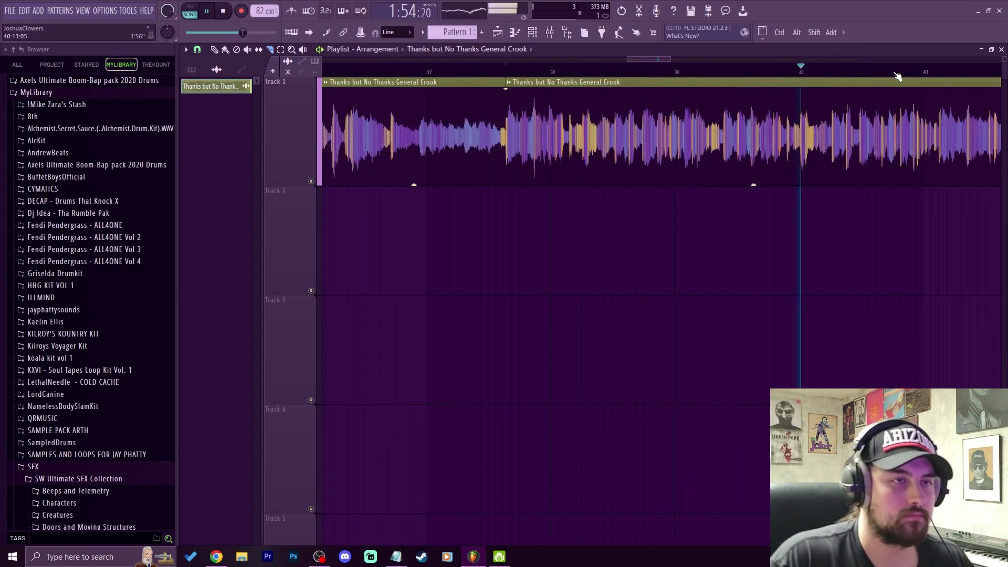
pyautogui.scroll(5, 957, 71)
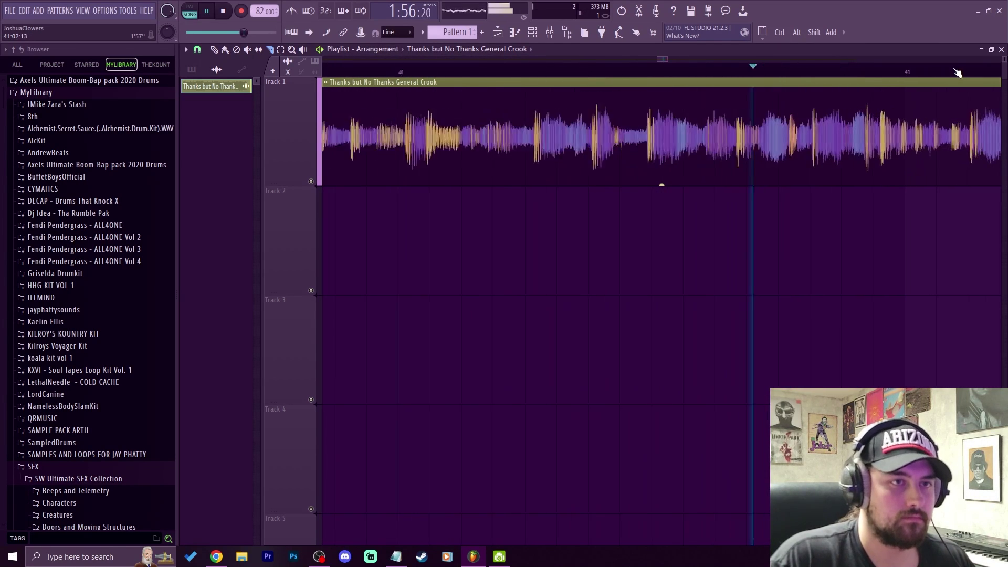
pyautogui.scroll(-5, 936, 71)
pyautogui.press('space')
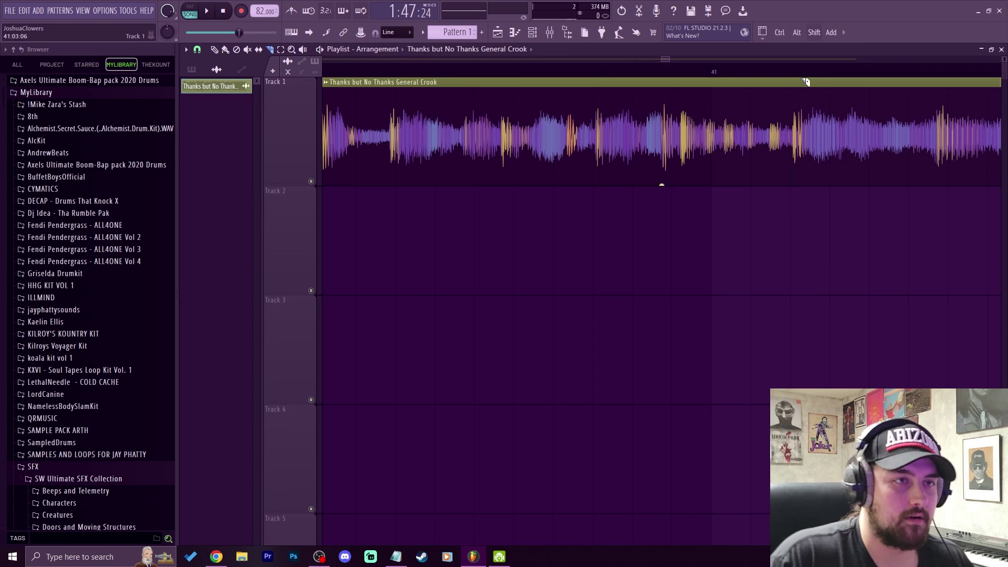
# Step: Slice the Track 1 clip at the yellow transient just after bar 41 to mark the loop's end
pyautogui.scroll(4, 779, 57)
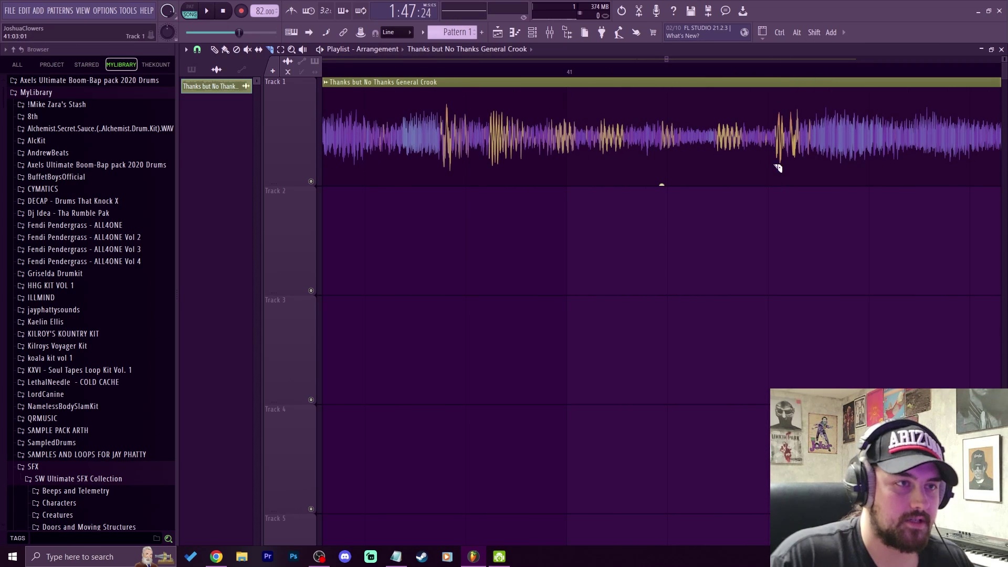
pyautogui.click(779, 143)
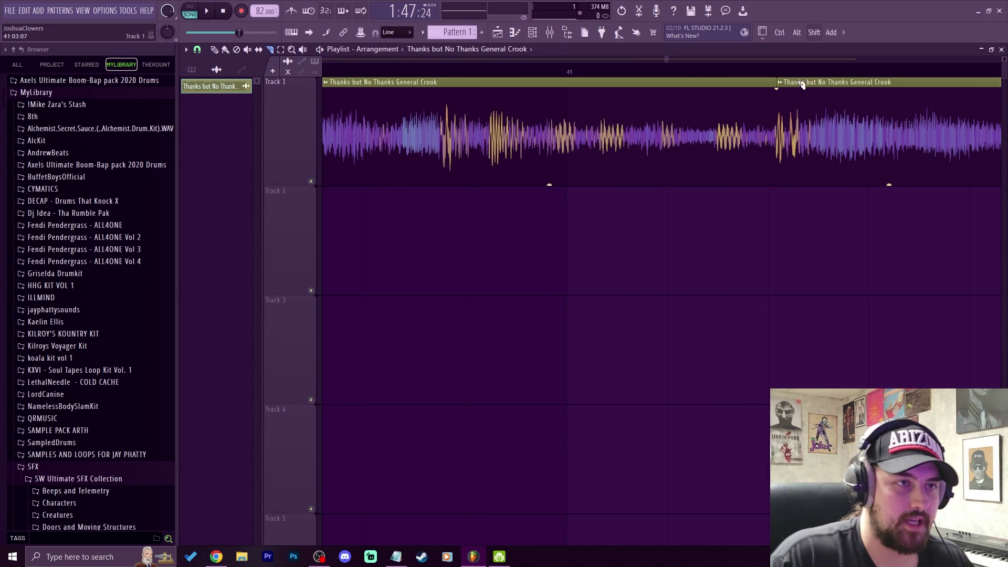
pyautogui.scroll(-4, 796, 72)
pyautogui.scroll(-5, 795, 71)
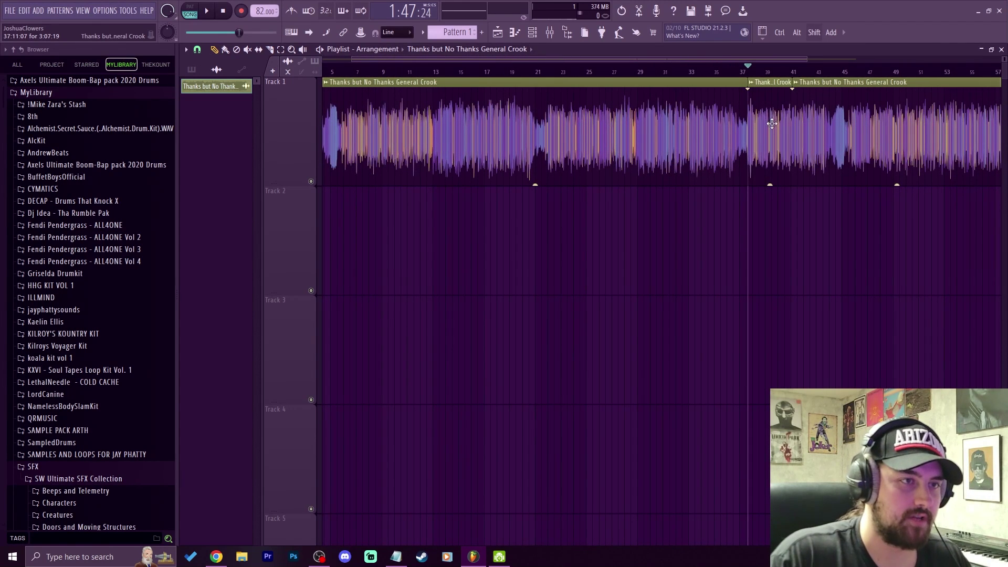
# Step: Move the chopped loop clip to the start of Track 2, mute Track 1 and return the playhead to bar 1
pyautogui.moveTo(772, 124); pyautogui.dragTo(139, 279)
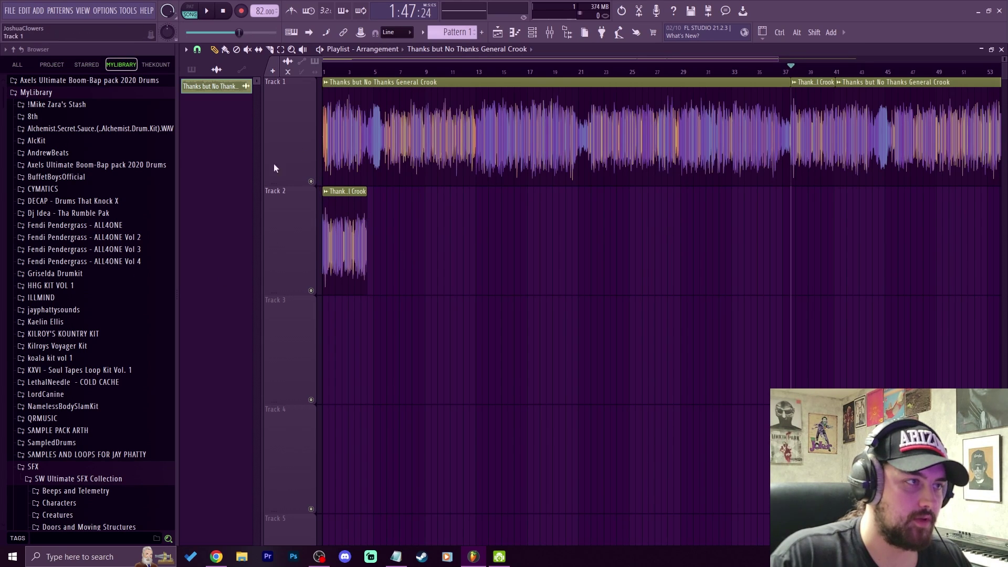
pyautogui.click(311, 182)
pyautogui.click(325, 72)
# Step: Select the timeline range from bar 1 to the exact end of the Track 2 clip as the playback loop
pyautogui.scroll(6, 340, 64)
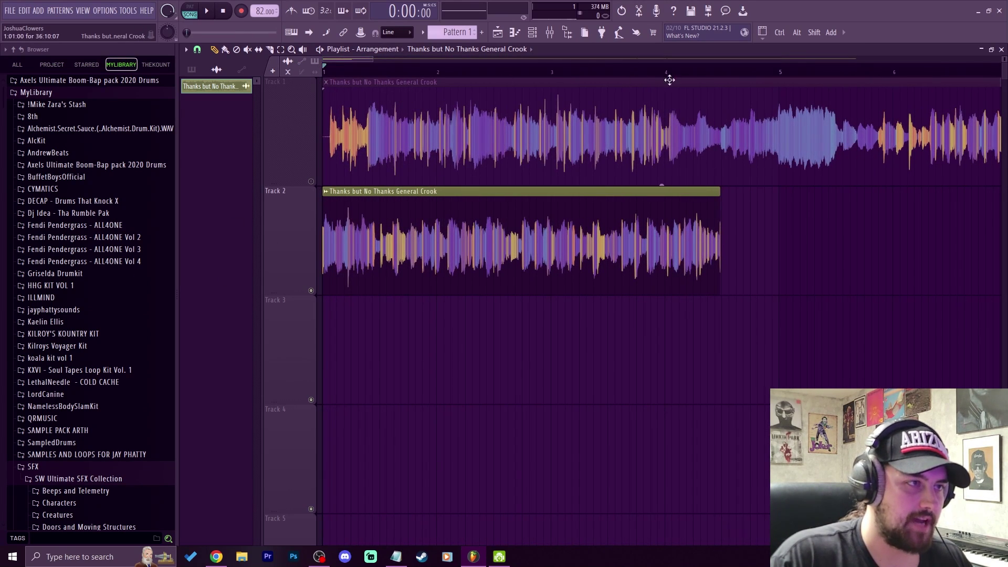
pyautogui.moveTo(349, 74); pyautogui.dragTo(724, 76)
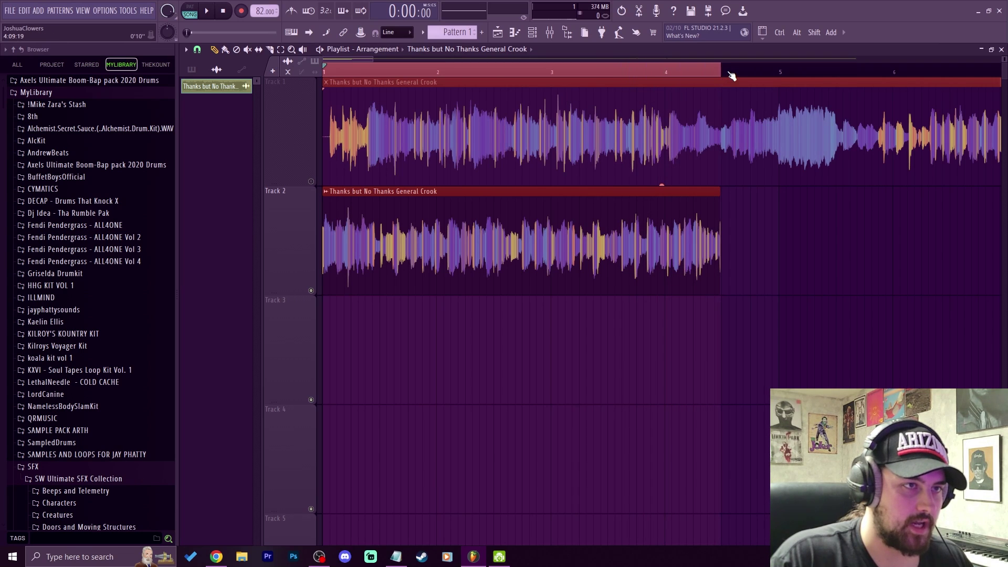
pyautogui.scroll(8, 730, 74)
pyautogui.moveTo(647, 72); pyautogui.dragTo(639, 70)
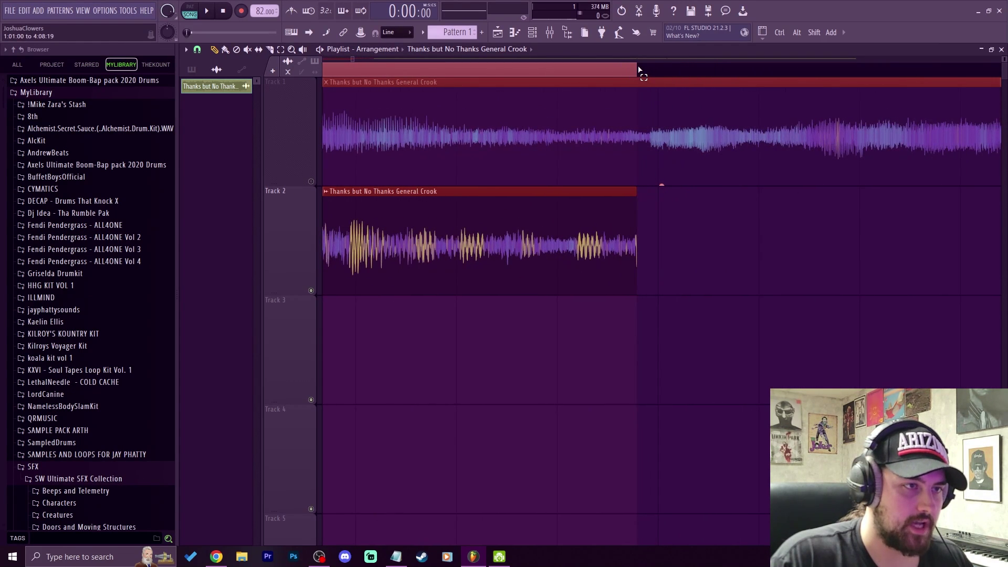
# Step: Play the selected range and listen to how the Track 2 clip loops at its end
pyautogui.scroll(-10, 640, 71)
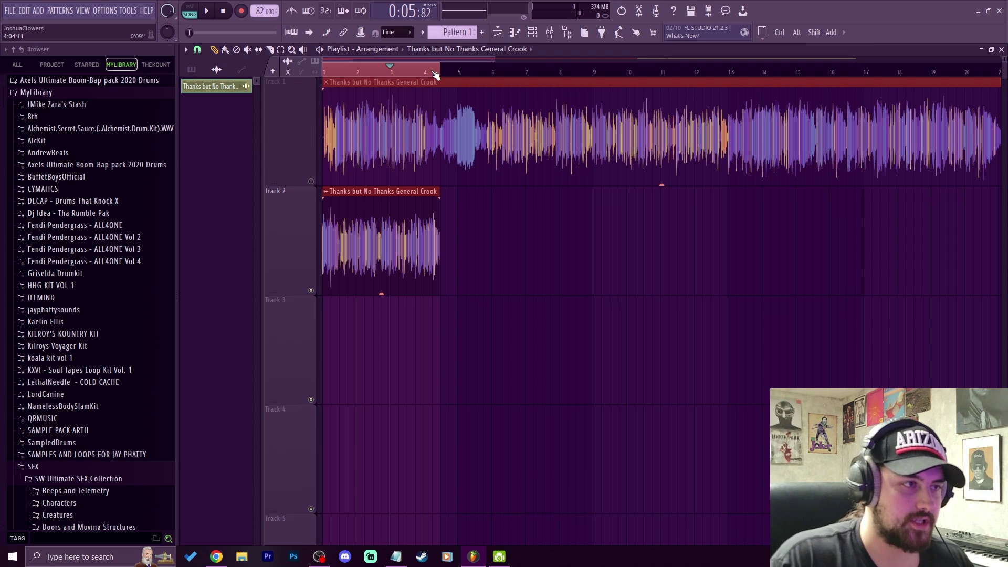
pyautogui.press('space')
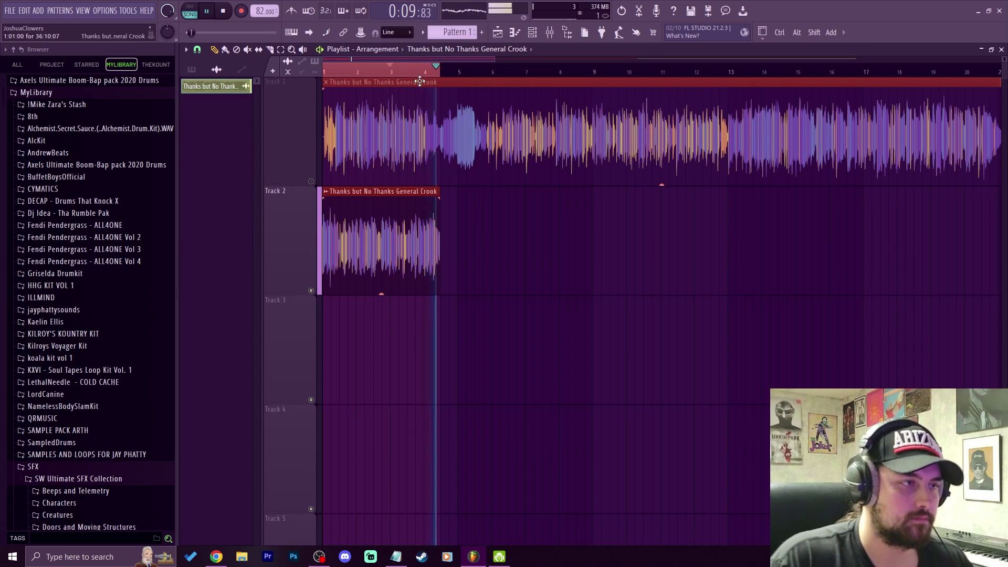
pyautogui.press('space')
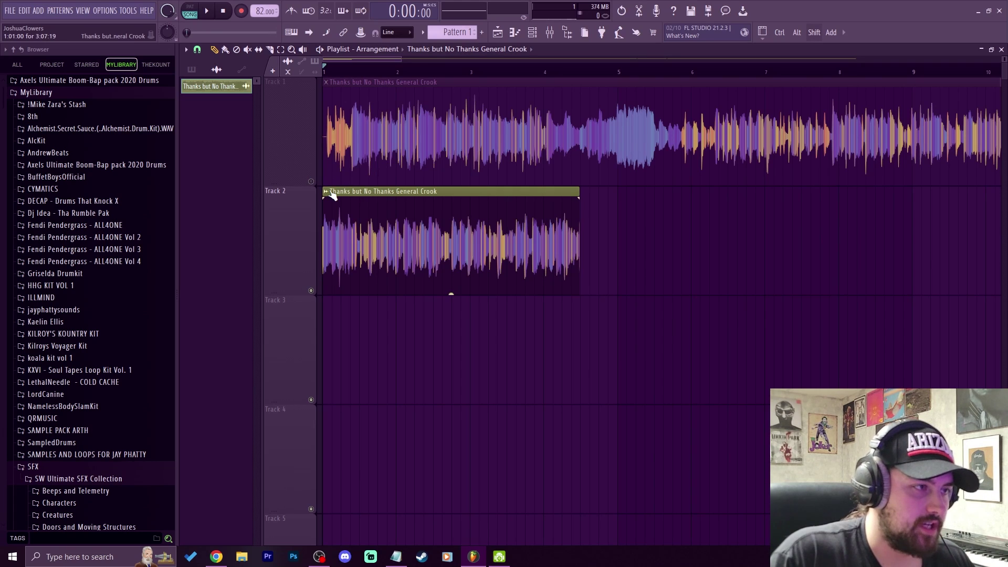
# Step: Try making the Track 2 clip unique as a sample and extending its end, and undo these changes
pyautogui.click(327, 192)
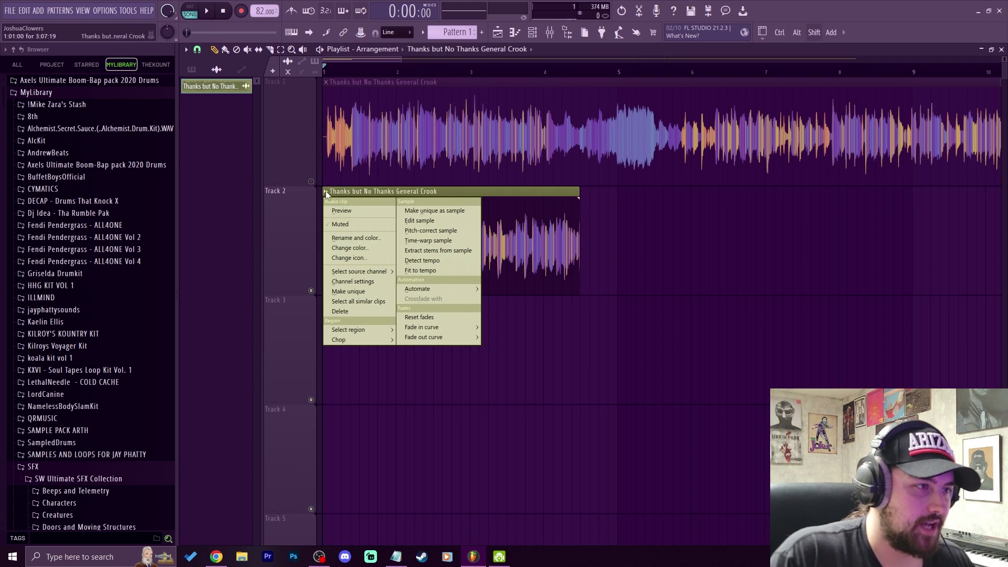
pyautogui.click(447, 211)
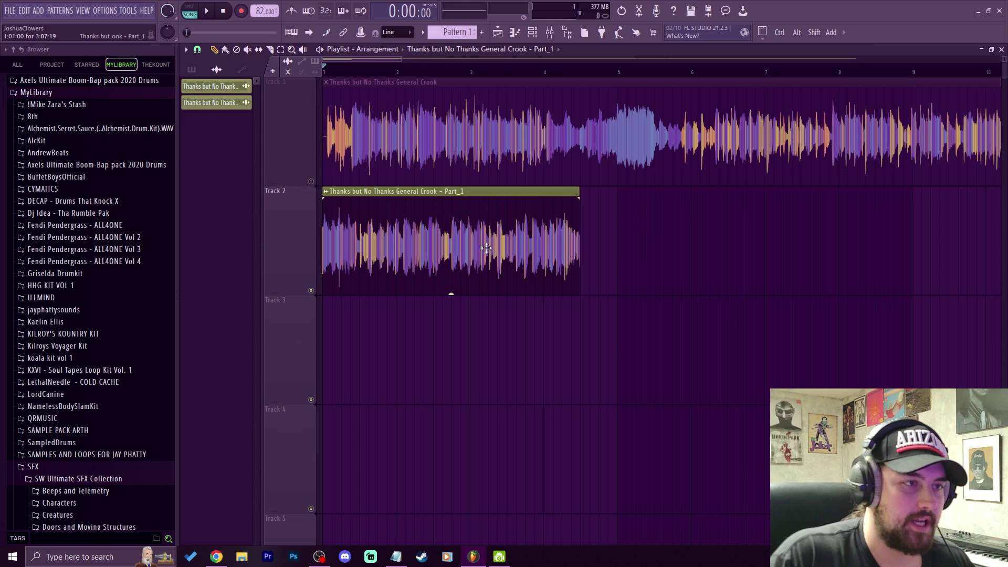
pyautogui.moveTo(579, 272); pyautogui.dragTo(691, 293)
pyautogui.hotkey('ctrl', 'z')
pyautogui.hotkey('ctrl', 'z')
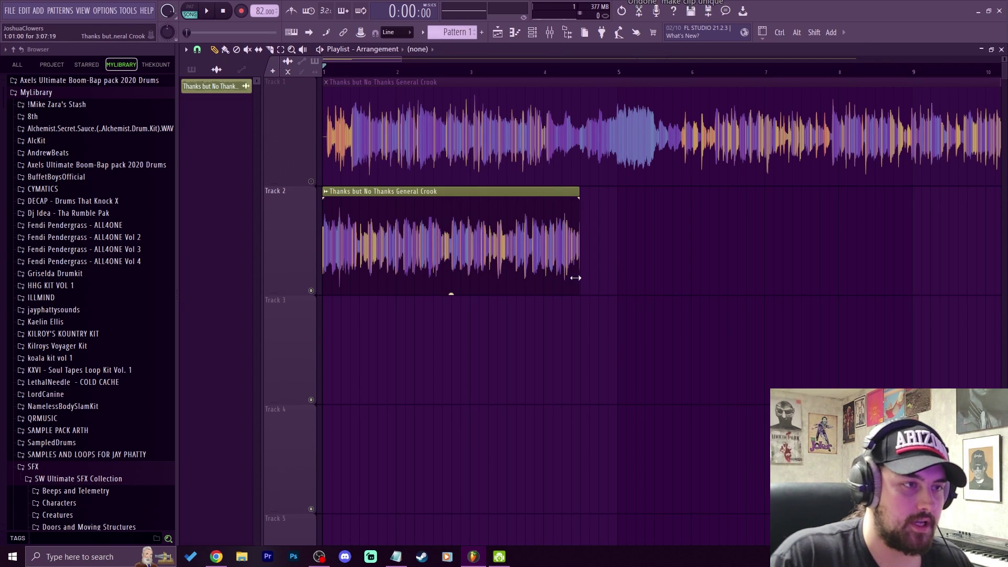
pyautogui.moveTo(576, 277); pyautogui.dragTo(910, 288)
pyautogui.hotkey('ctrl', 'z')
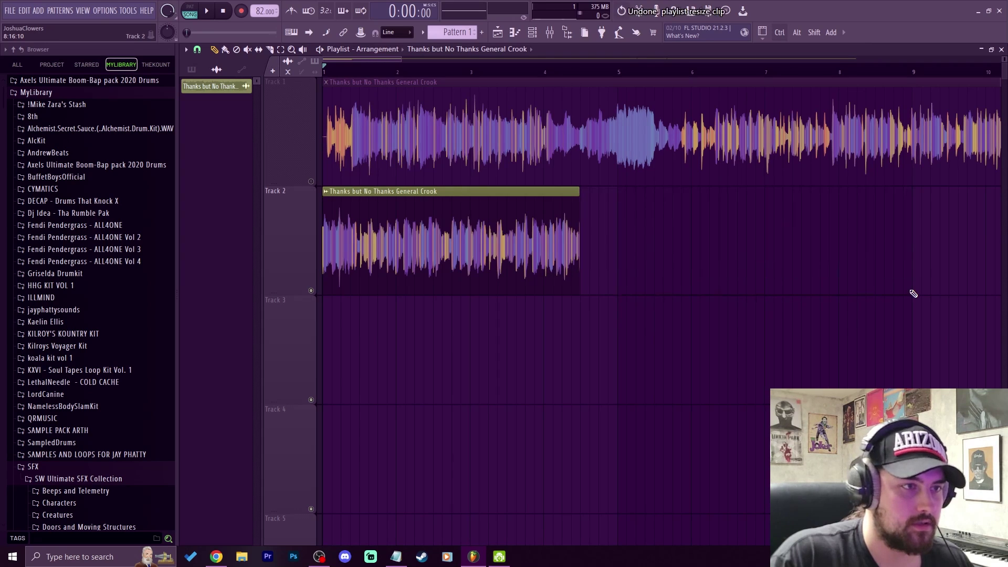
pyautogui.rightClick(324, 196)
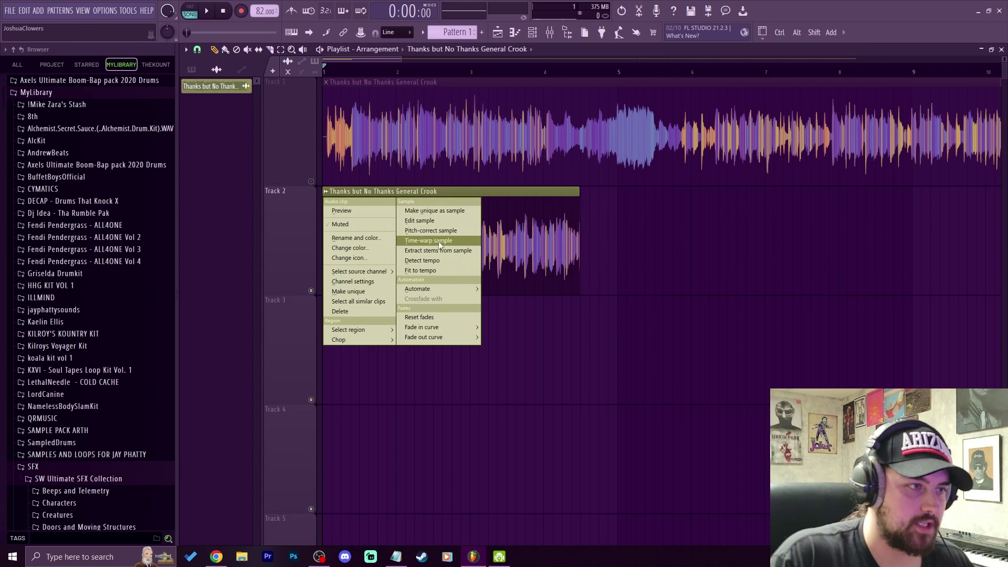
pyautogui.click(435, 210)
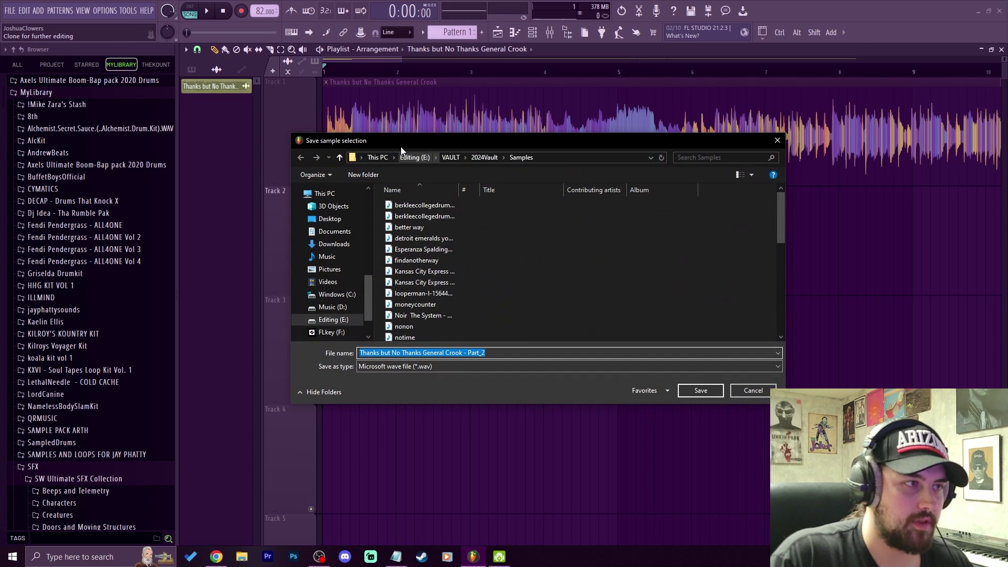
pyautogui.moveTo(401, 149); pyautogui.dragTo(457, 89)
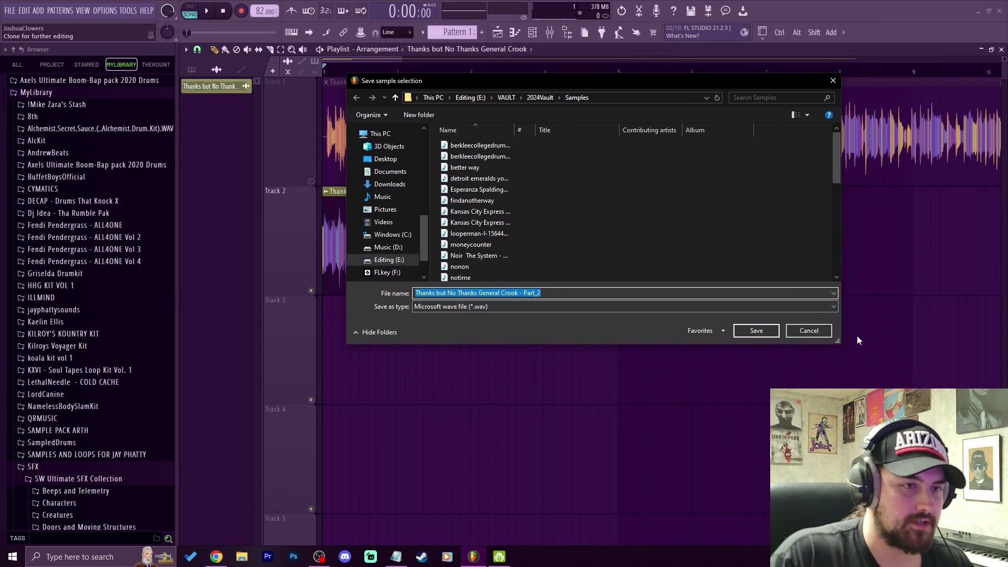
pyautogui.click(804, 331)
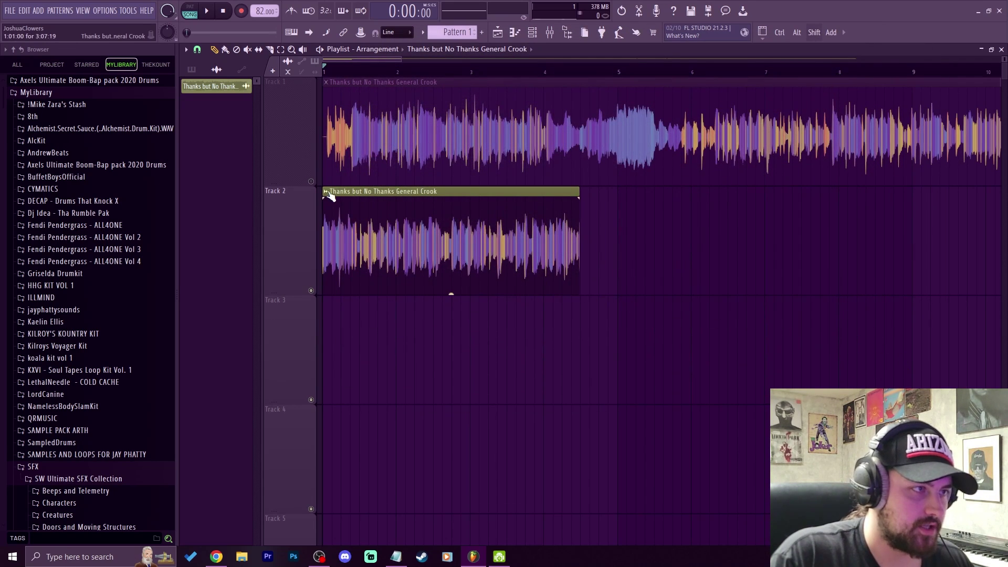
# Step: Make the Track 2 clip unique as a sample, named "Thanks but No Thanks General Crook - Part_2"
pyautogui.click(326, 191)
pyautogui.click(455, 217)
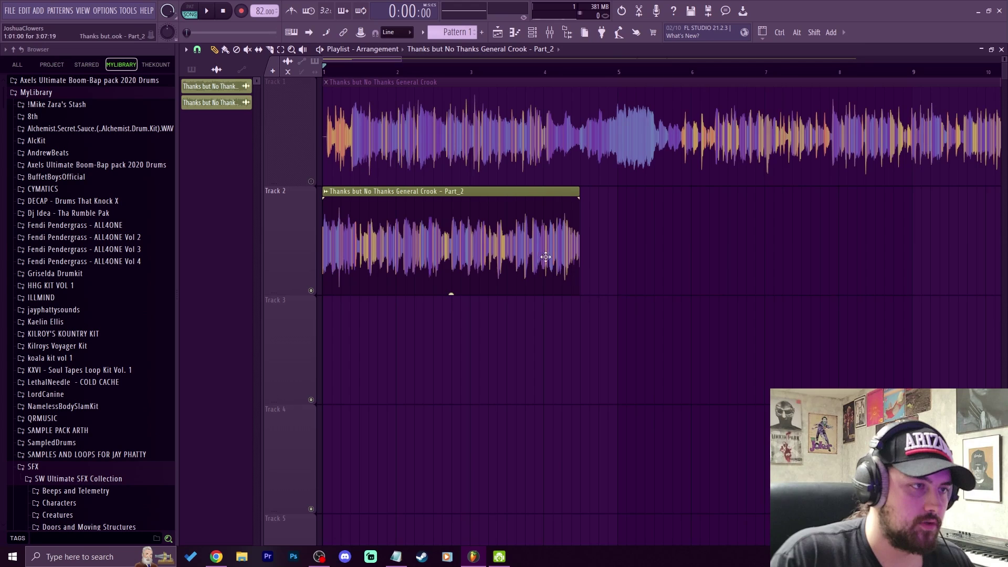
pyautogui.scroll(-1, 580, 74)
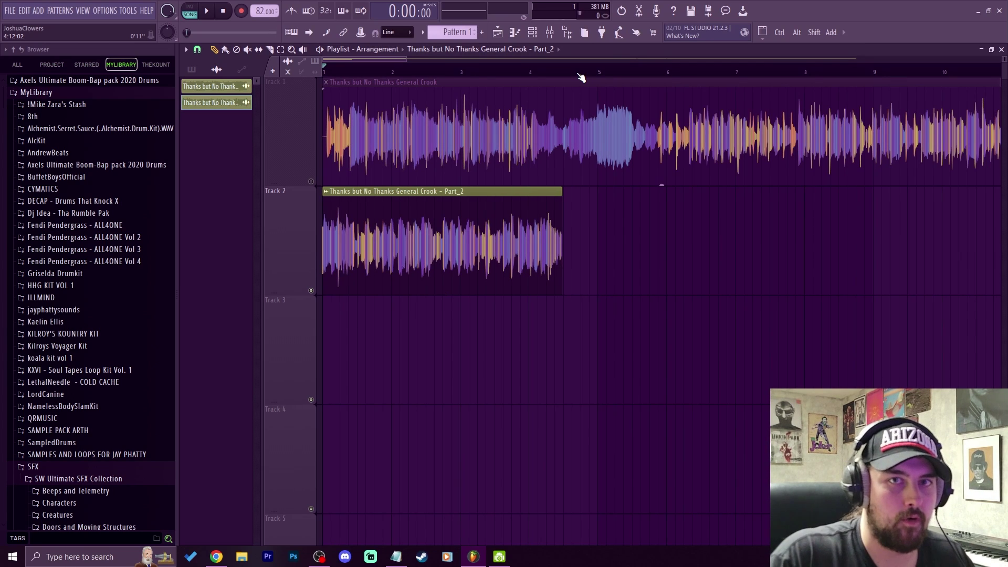
pyautogui.scroll(3, 532, 74)
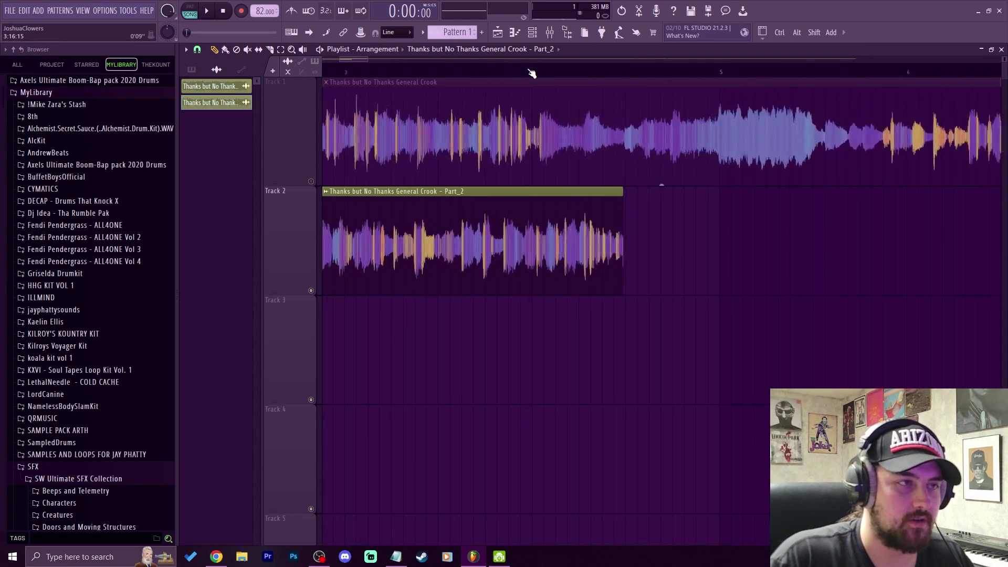
pyautogui.scroll(-3, 531, 73)
# Step: Set the Part_2 clip's time-stretching mode to Stretch and stretch its end to bar 5
pyautogui.doubleClick(508, 229)
pyautogui.click(717, 235)
pyautogui.doubleClick(514, 230)
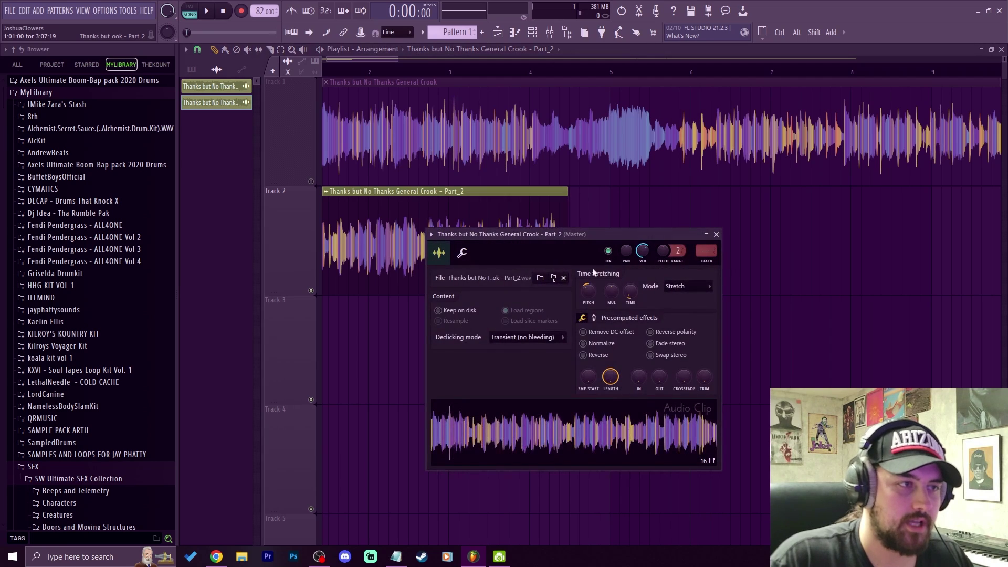
pyautogui.moveTo(590, 236); pyautogui.dragTo(543, 286)
pyautogui.click(631, 338)
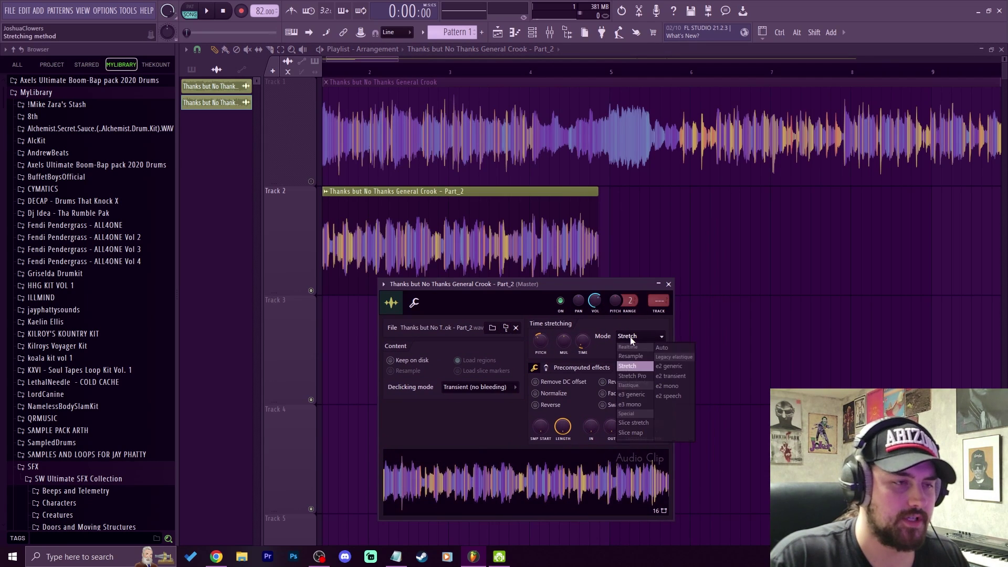
pyautogui.click(634, 364)
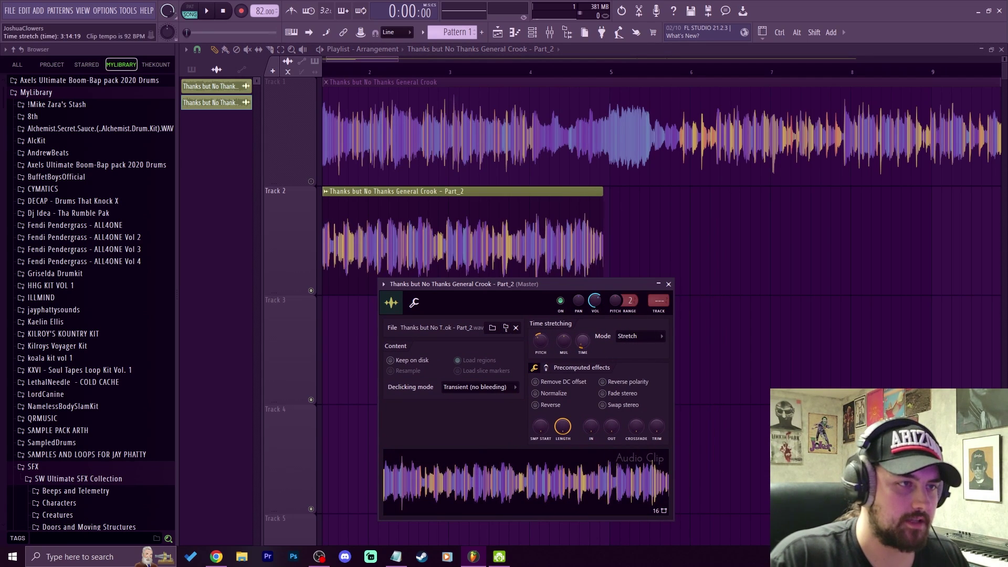
pyautogui.scroll(3, 633, 72)
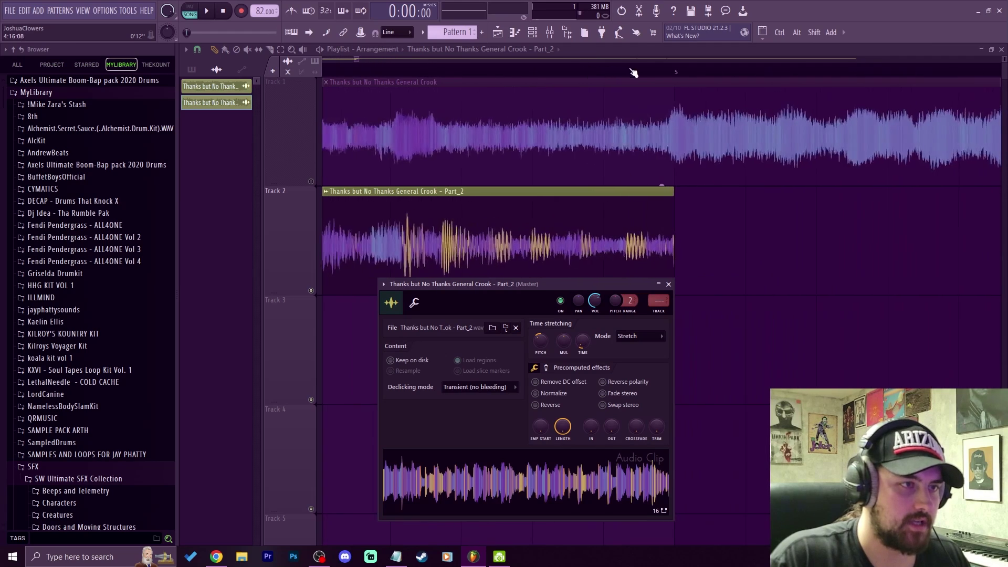
pyautogui.click(197, 50)
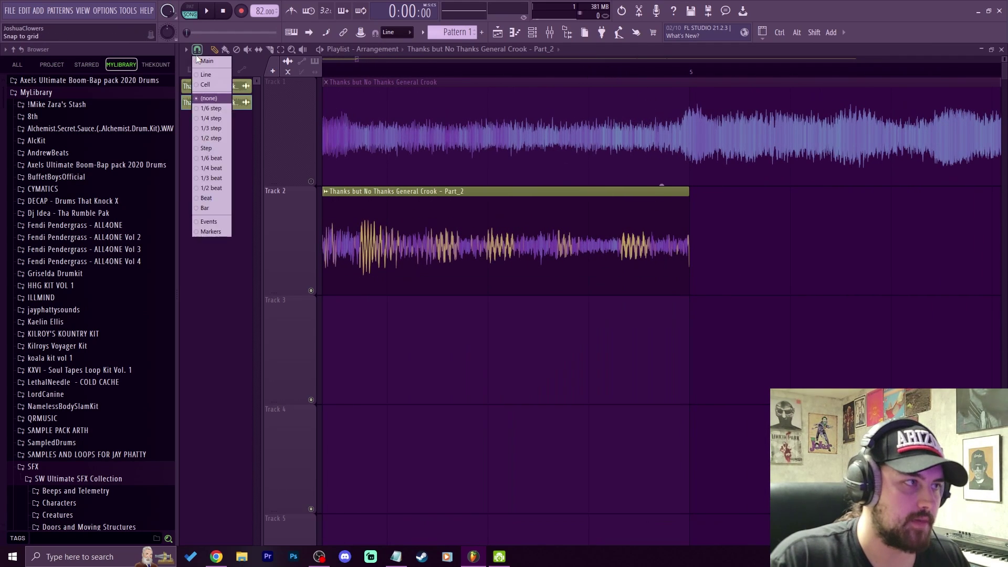
pyautogui.click(551, 35)
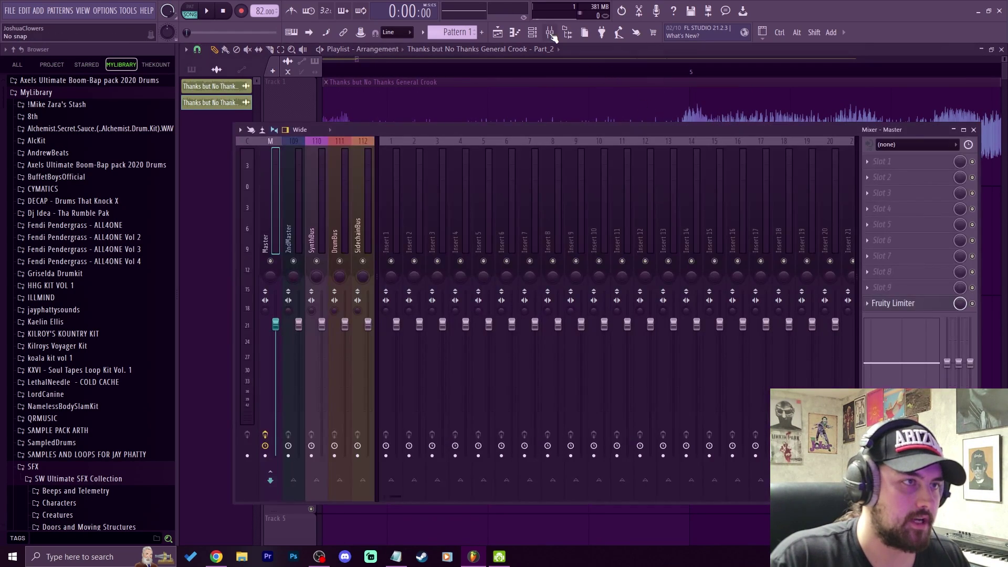
pyautogui.click(551, 35)
pyautogui.click(538, 34)
pyautogui.click(536, 36)
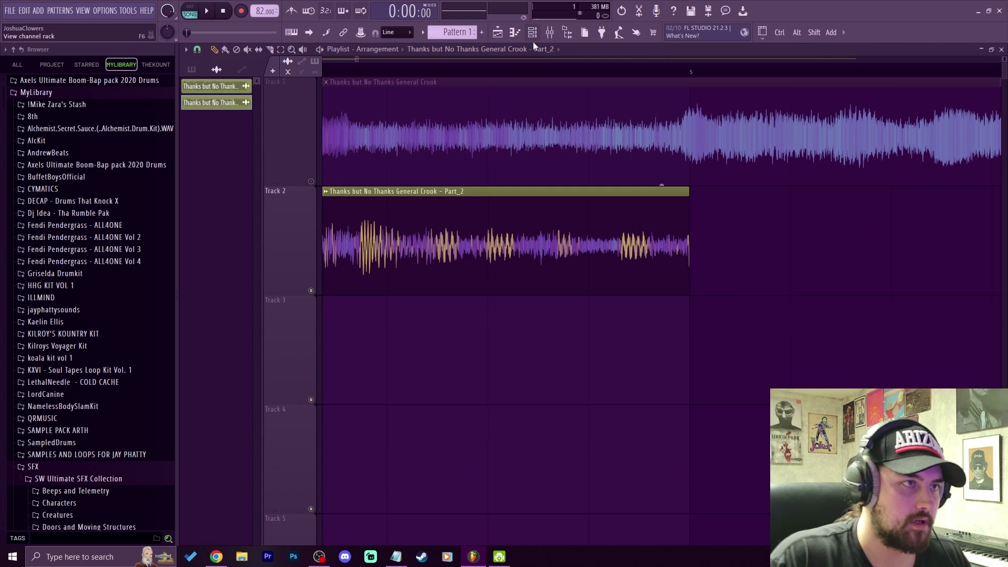
# Step: Adjust the pitch shift in the Part_2 clip's time-stretching settings, trying -100 cents
pyautogui.doubleClick(615, 246)
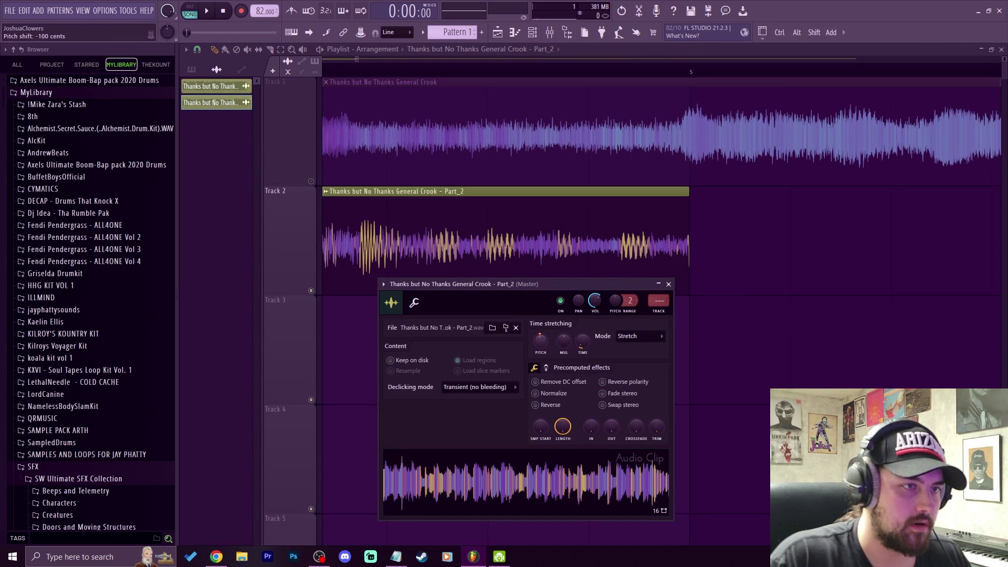
pyautogui.moveTo(542, 339); pyautogui.dragTo(583, 340)
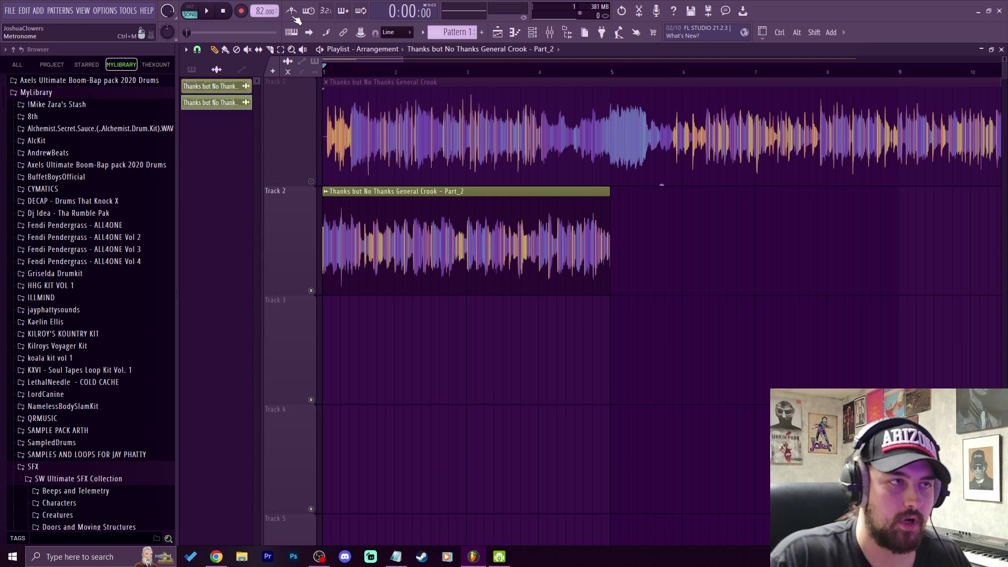
# Step: Play the stretched Part_2 loop from bar 1 to check its timing
pyautogui.press('space')
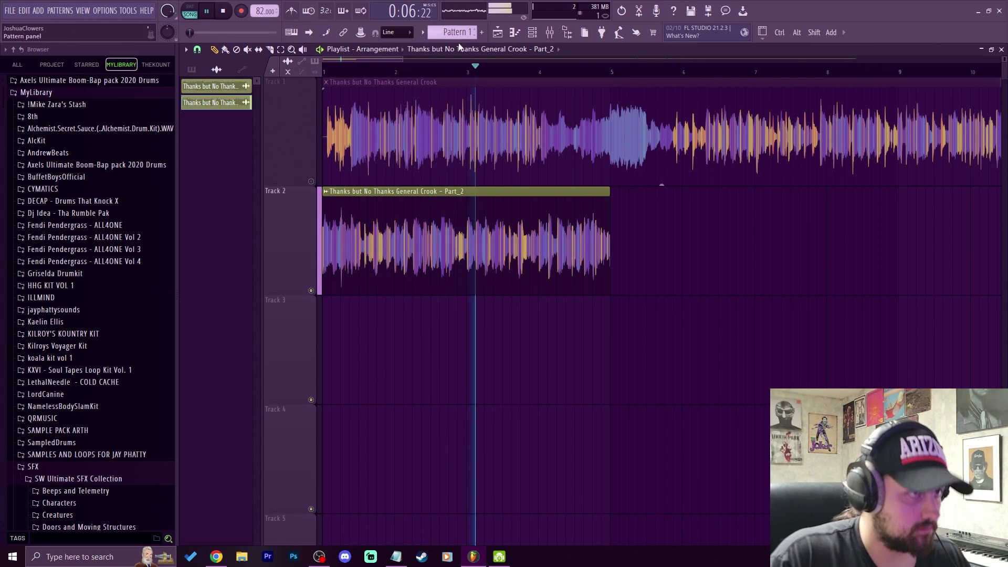
pyautogui.scroll(-6, 404, 139)
pyautogui.press('space')
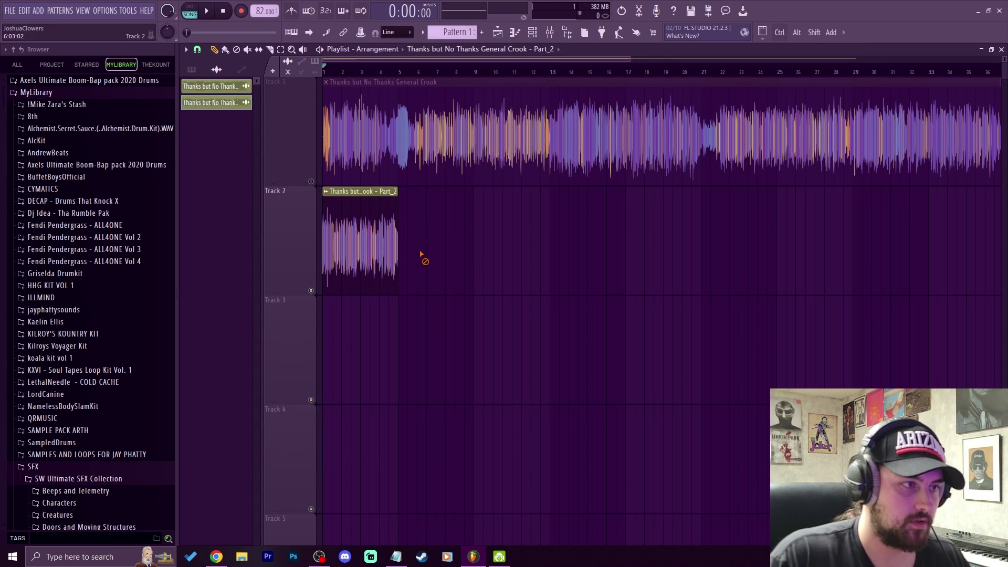
# Step: Try duplicating the Part_2 clip four times along Track 2
pyautogui.moveTo(418, 314); pyautogui.dragTo(336, 263)
pyautogui.hotkey('ctrl', 'b')
pyautogui.hotkey('ctrl', 'b')
pyautogui.hotkey('ctrl', 'b')
pyautogui.hotkey('ctrl', 'b')
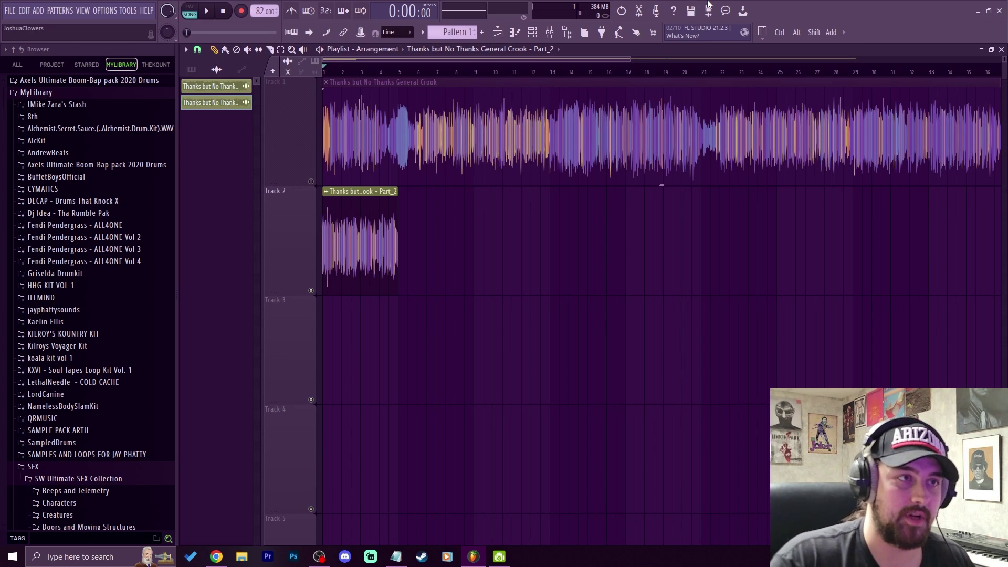
# Step: Open Edison on the Master, load the sample "Thanks but No Thanks General Crook" and enlarge the editor window
pyautogui.click(639, 11)
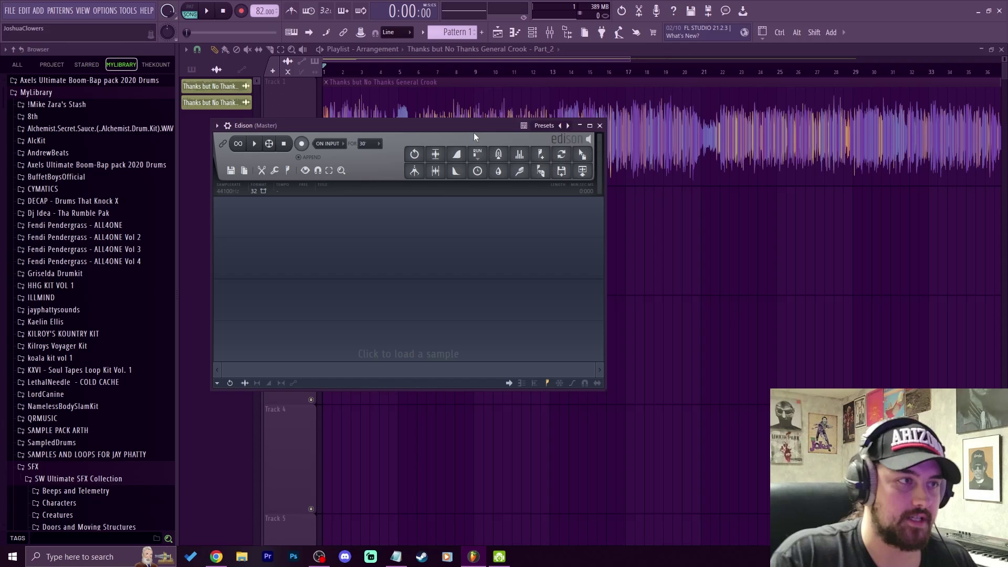
pyautogui.moveTo(481, 120); pyautogui.dragTo(535, 114)
pyautogui.moveTo(664, 273); pyautogui.dragTo(456, 189)
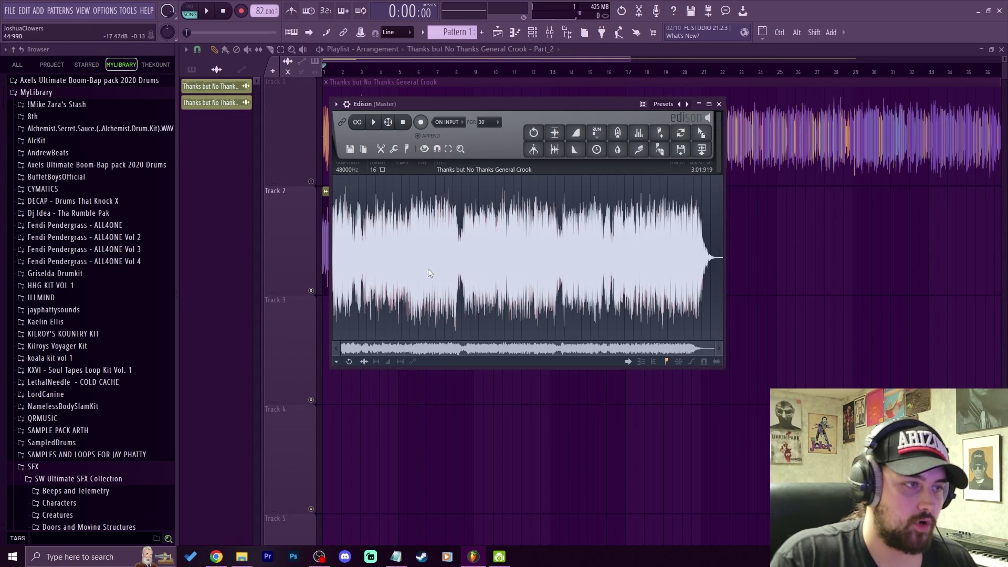
pyautogui.moveTo(731, 359); pyautogui.dragTo(969, 529)
# Step: Select the section of the sample in Edison from about 45.4 seconds to 2:39.4
pyautogui.scroll(5, 401, 342)
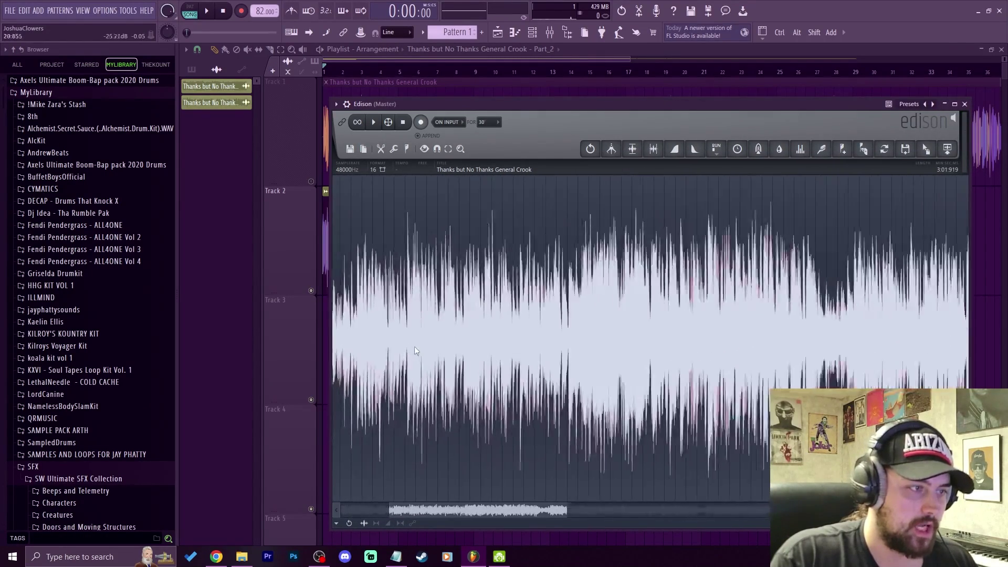
pyautogui.moveTo(449, 508); pyautogui.dragTo(356, 502)
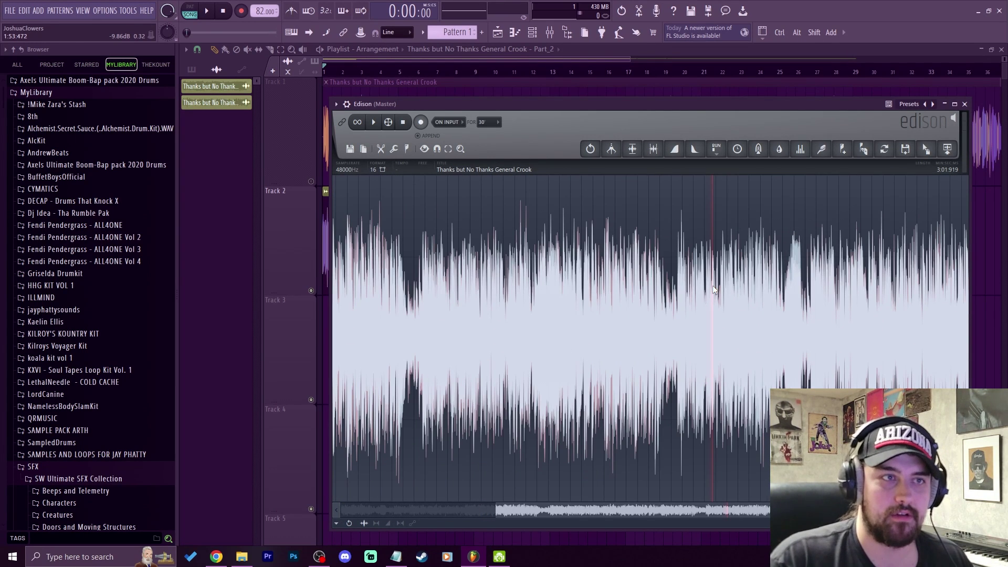
pyautogui.doubleClick(713, 290)
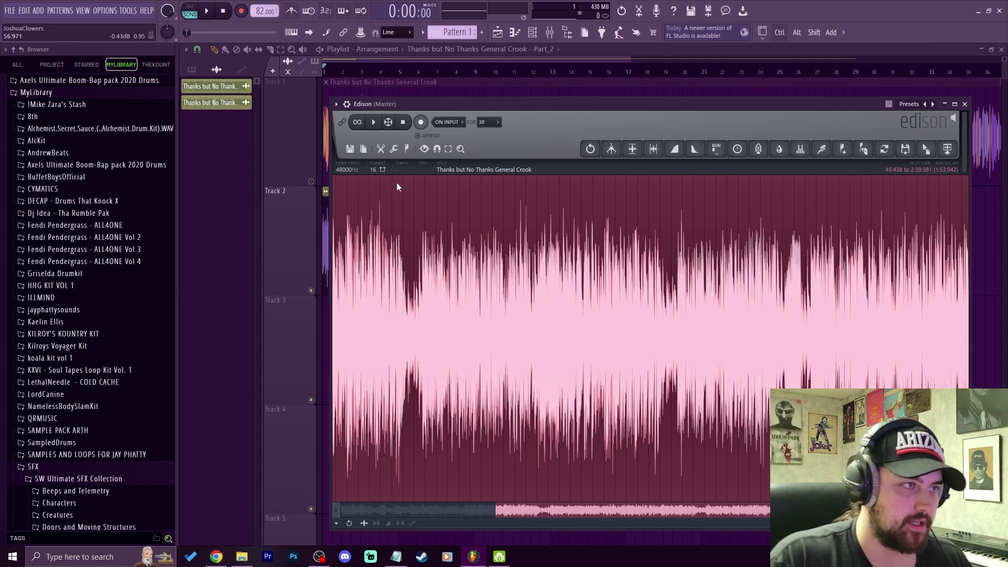
# Step: Reset the time stretcher / pitch shifter, lower the coarse pitch by a few semitones and apply it to the selected section
pyautogui.click(394, 151)
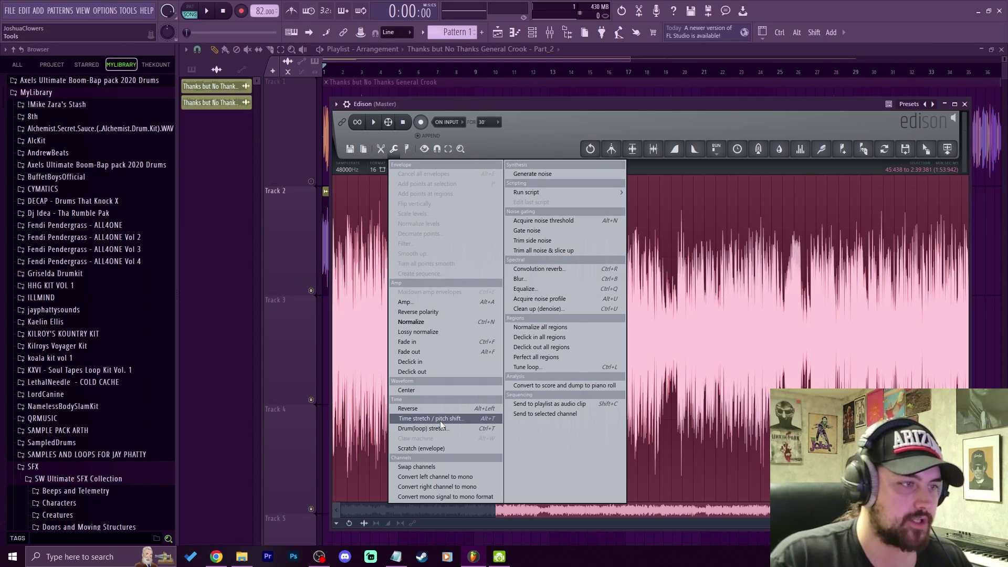
pyautogui.click(494, 419)
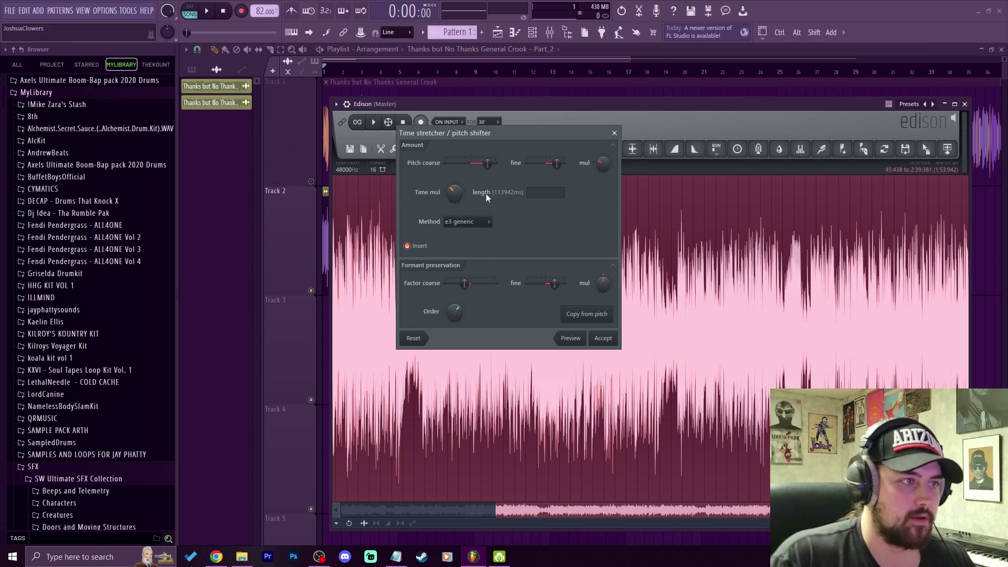
pyautogui.click(420, 343)
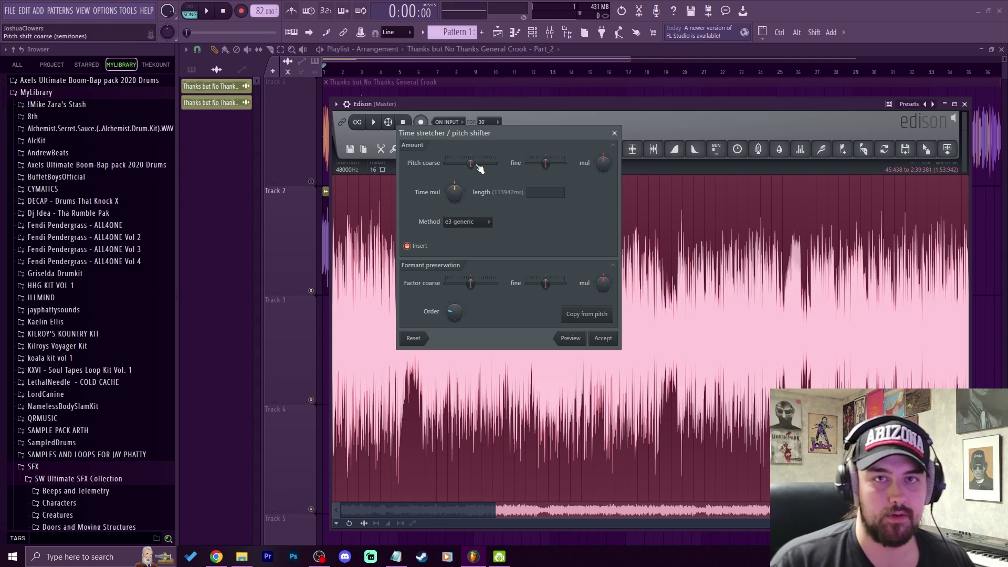
pyautogui.moveTo(479, 167); pyautogui.dragTo(474, 167)
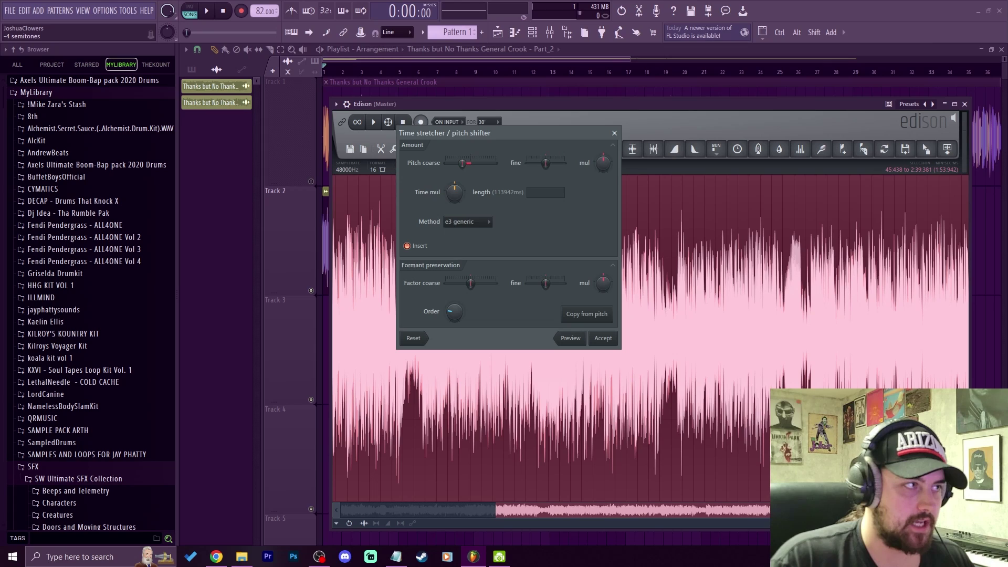
pyautogui.click(571, 339)
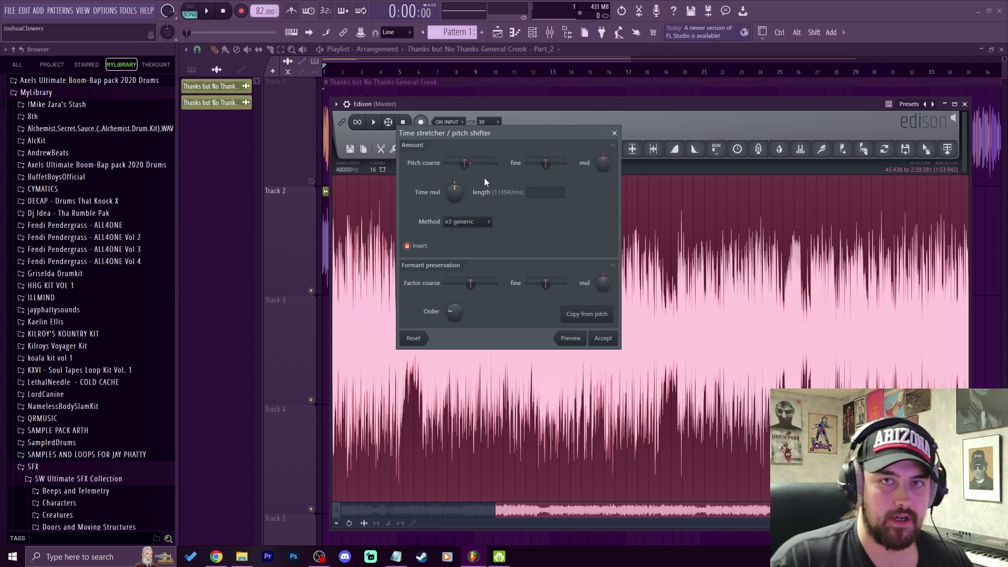
pyautogui.click(602, 338)
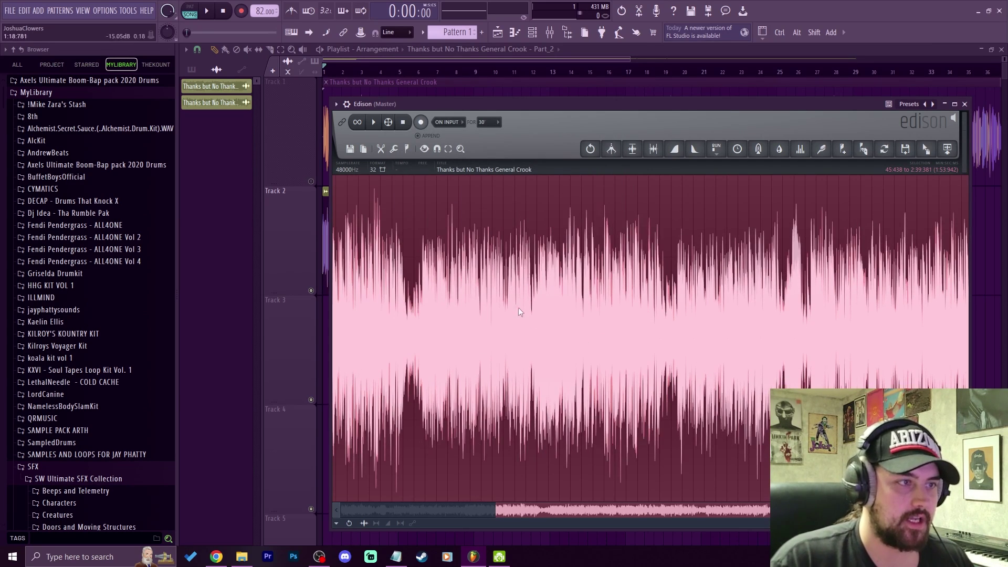
# Step: Audition the pitched-down sample in Edison around 1:48 to 1:50
pyautogui.scroll(-1, 776, 348)
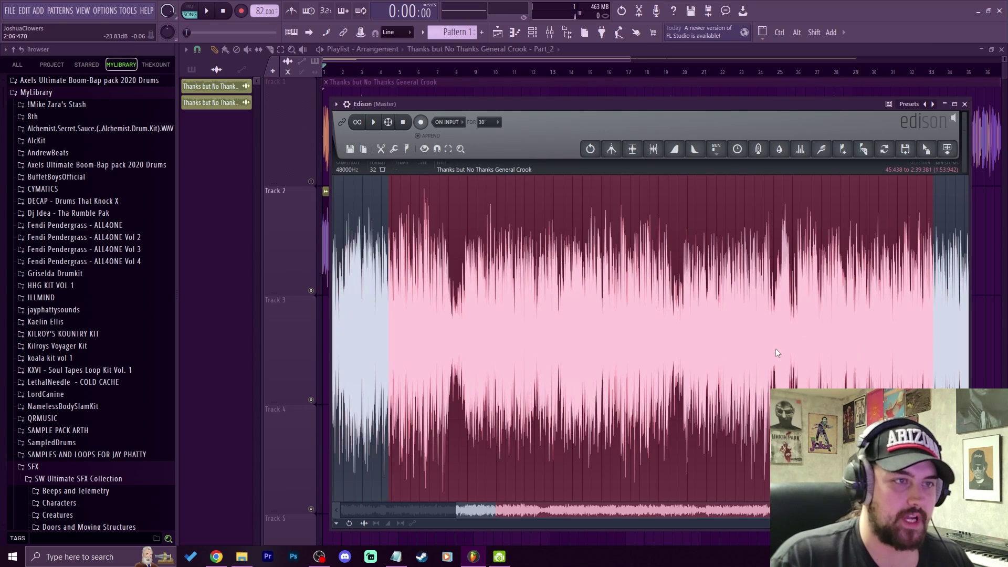
pyautogui.scroll(5, 770, 349)
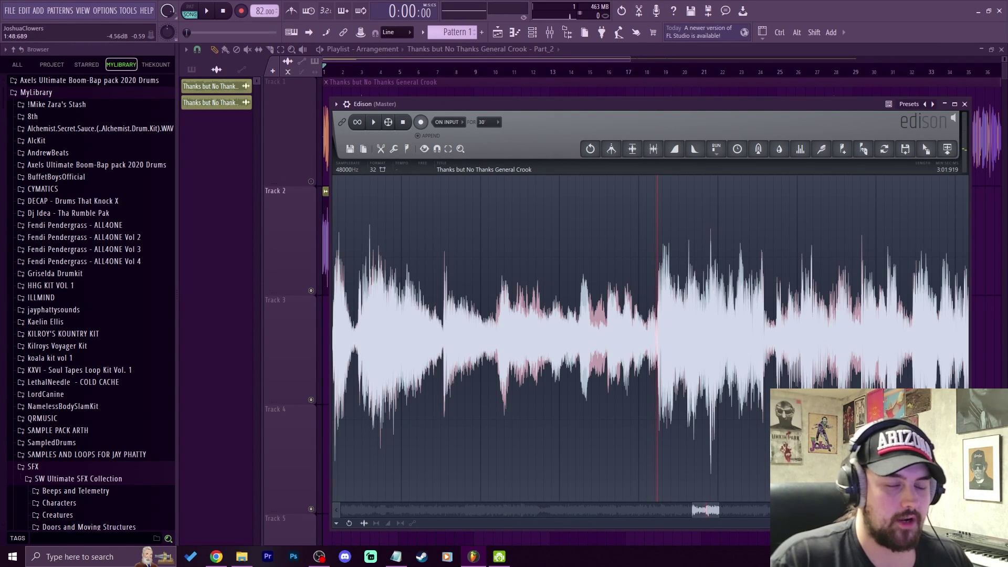
pyautogui.press('space')
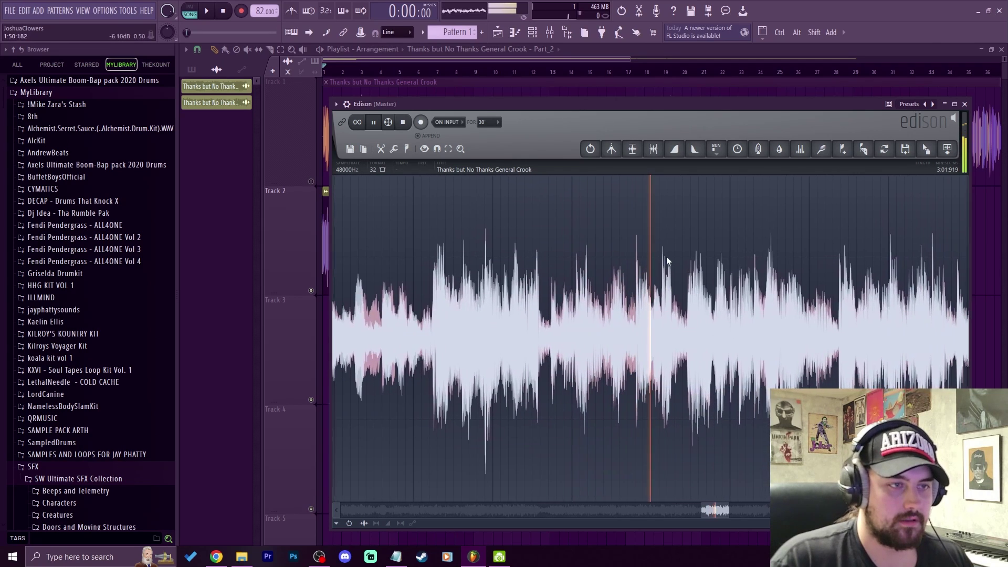
pyautogui.press('space')
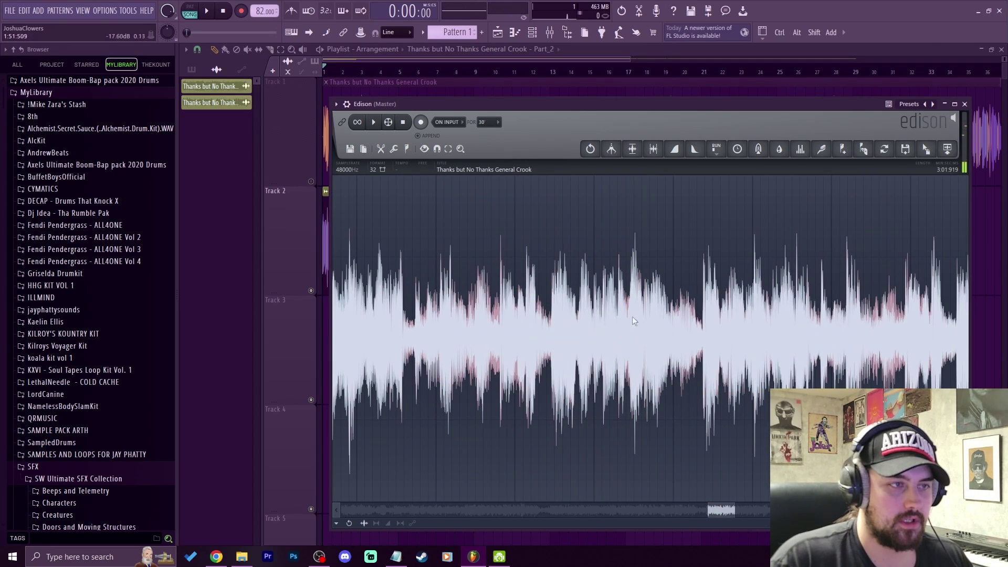
# Step: Select the section from about 1:35.8 to 1:57.4 in Edison and play it briefly
pyautogui.scroll(-4, 686, 316)
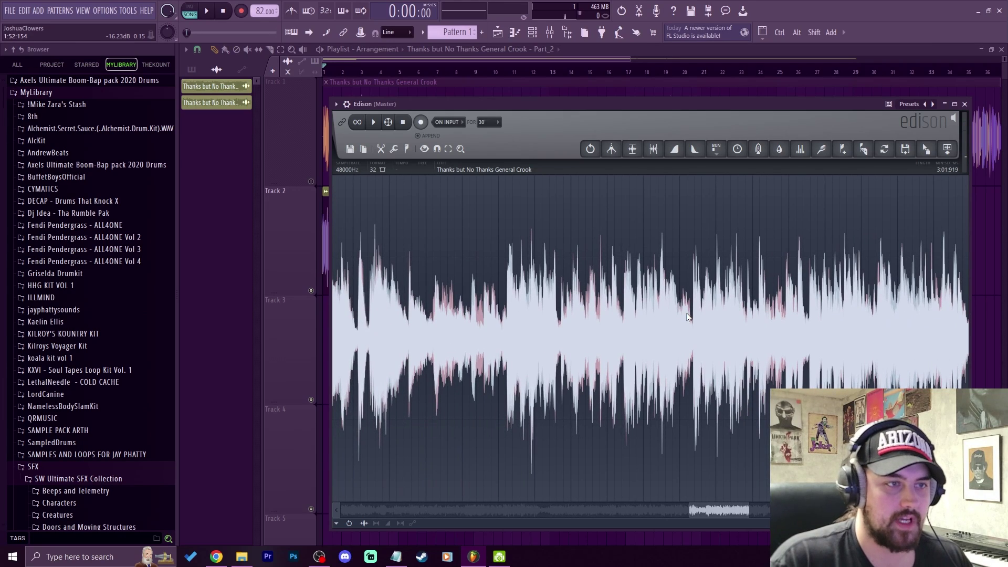
pyautogui.scroll(3, 446, 364)
pyautogui.moveTo(534, 511); pyautogui.dragTo(482, 515)
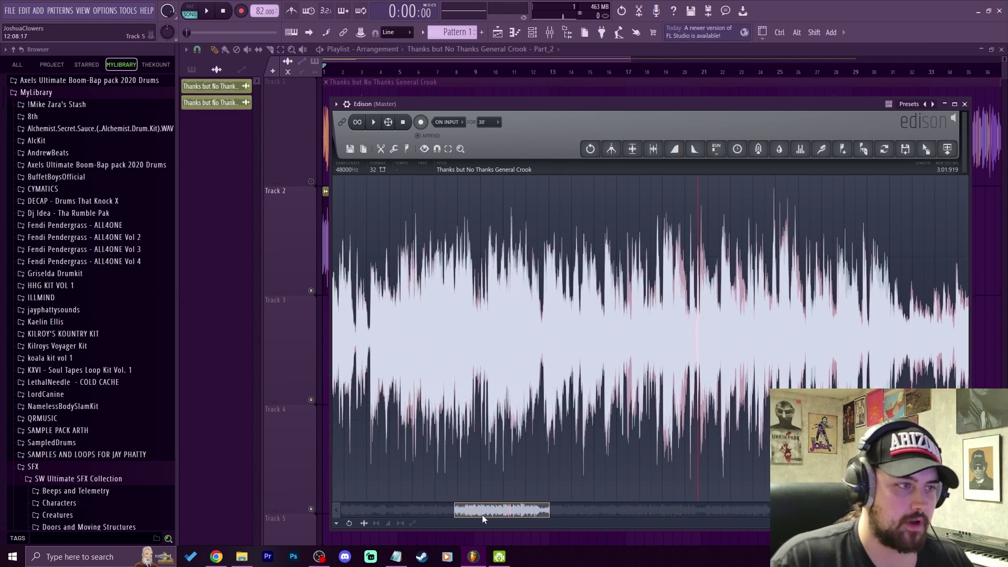
pyautogui.scroll(-5, 569, 436)
pyautogui.moveTo(870, 375); pyautogui.dragTo(971, 357)
pyautogui.scroll(4, 553, 371)
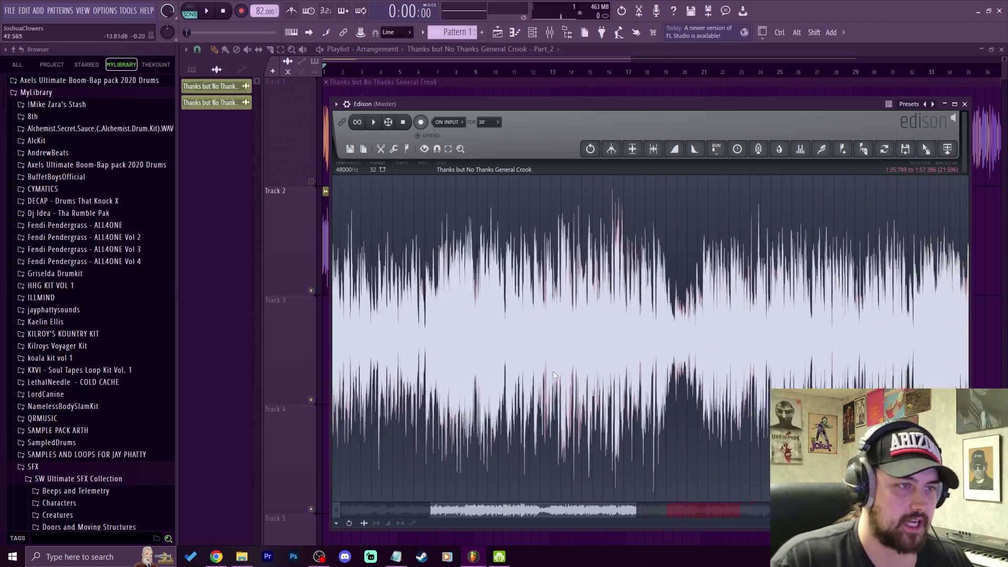
pyautogui.press('space')
pyautogui.press('space')
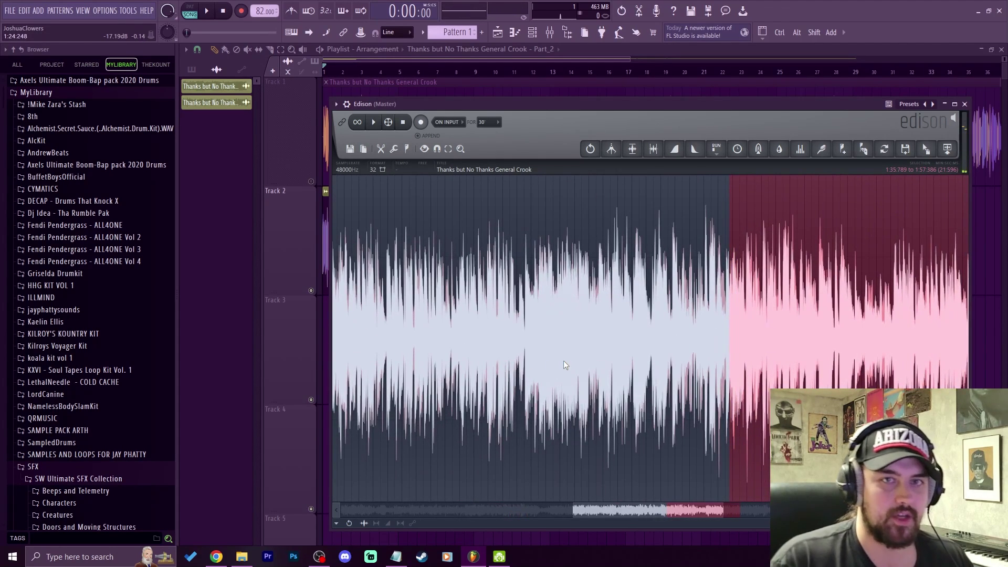
# Step: Move the Edison window higher and audition the sample from about 1:48.7 to find the loop's start
pyautogui.scroll(-4, 799, 246)
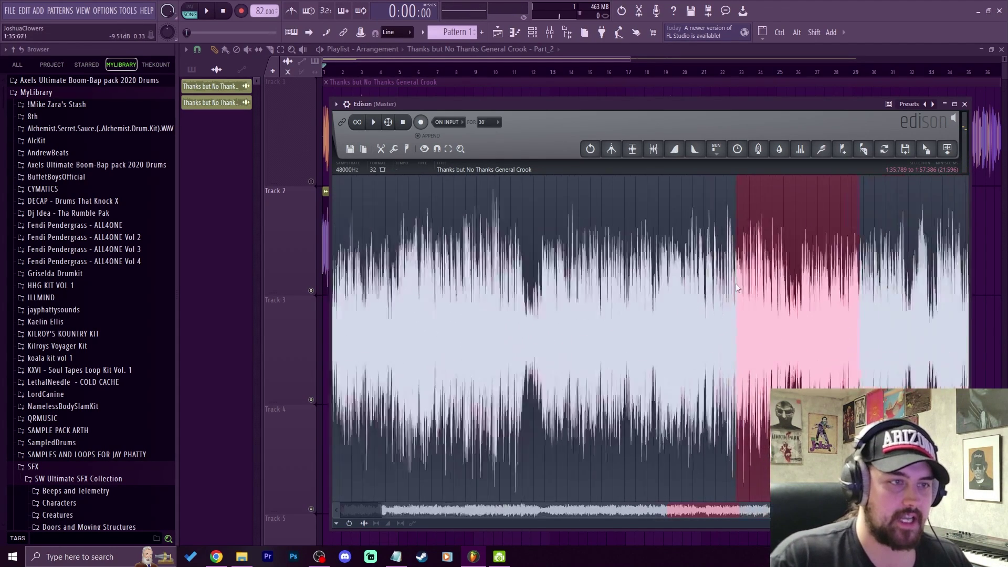
pyautogui.moveTo(701, 103); pyautogui.dragTo(593, 42)
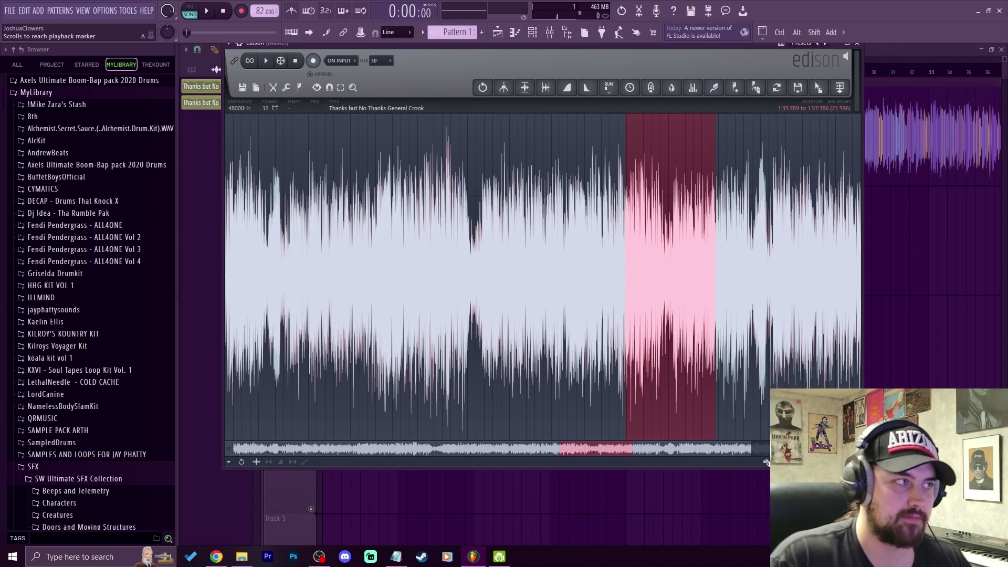
pyautogui.click(679, 278)
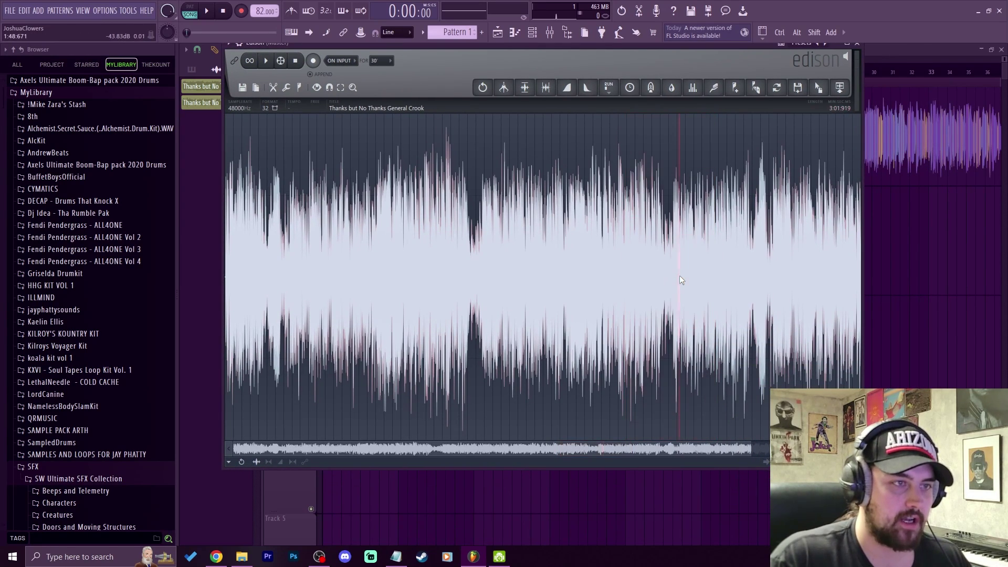
pyautogui.press('space')
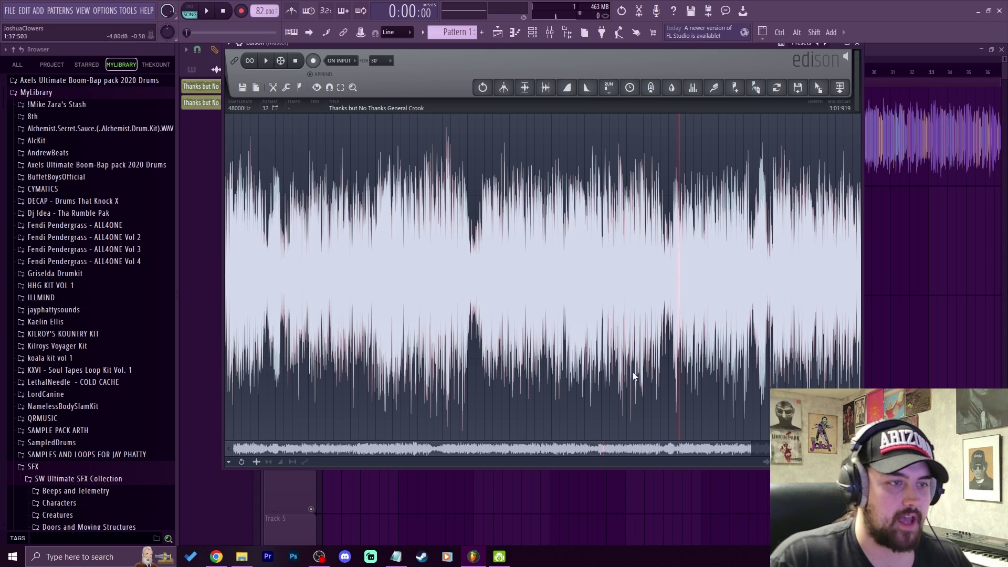
pyautogui.scroll(2, 751, 431)
pyautogui.moveTo(676, 443); pyautogui.dragTo(546, 443)
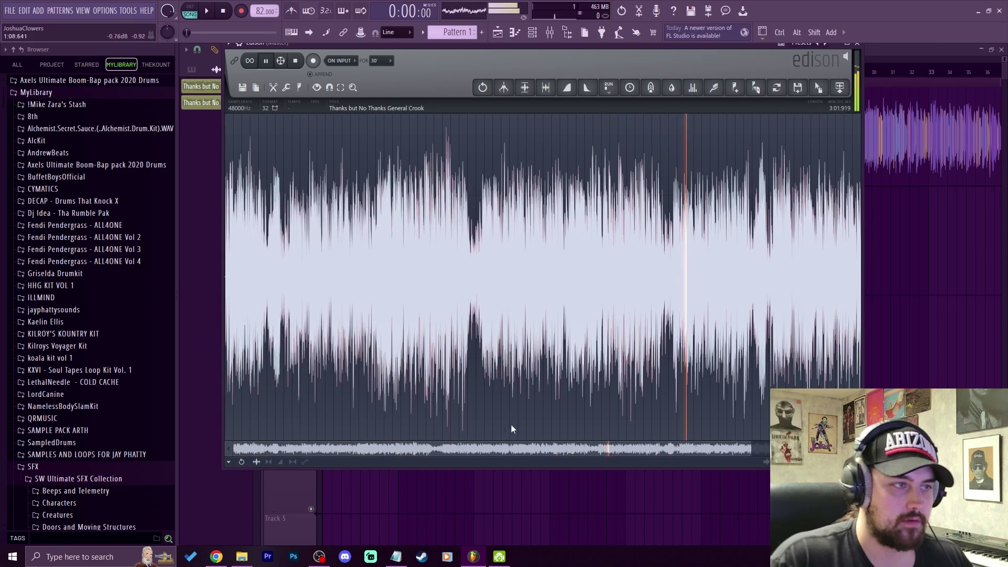
pyautogui.scroll(4, 511, 425)
pyautogui.moveTo(463, 444); pyautogui.dragTo(328, 443)
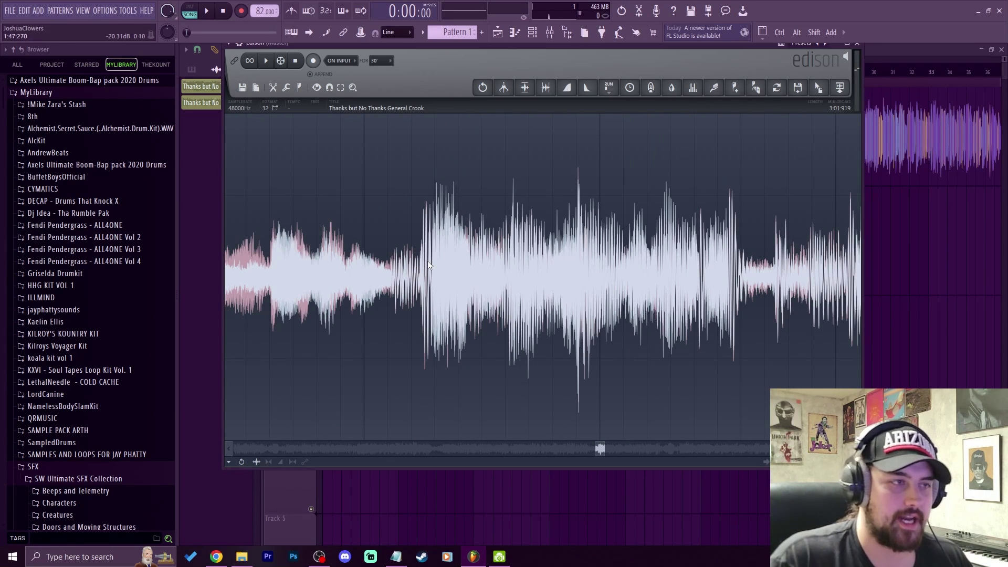
# Step: Choose snap to zero-crossing in Edison and select the opening of the loop from 1:47.238 to 1:47.301
pyautogui.click(330, 88)
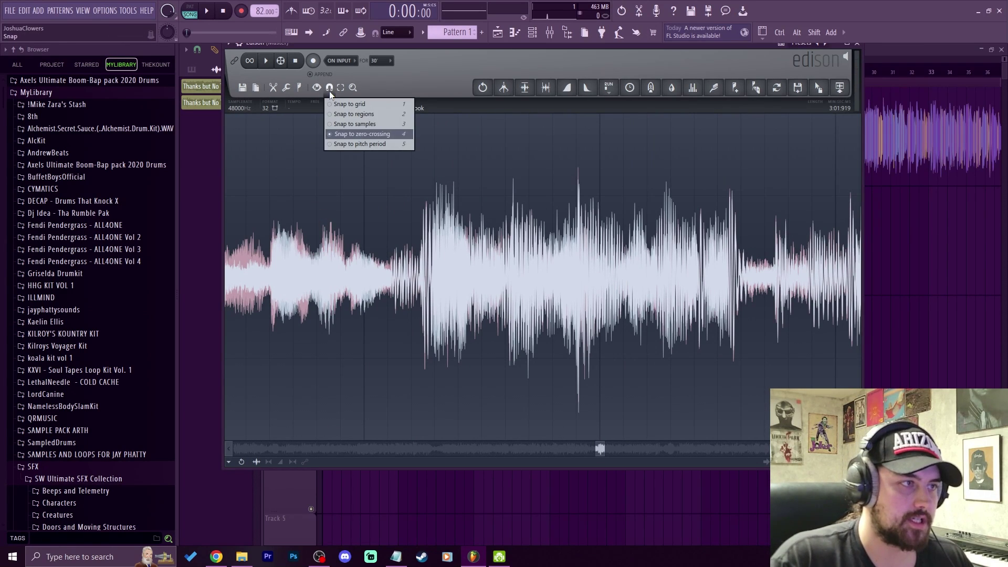
pyautogui.click(361, 136)
pyautogui.scroll(3, 427, 271)
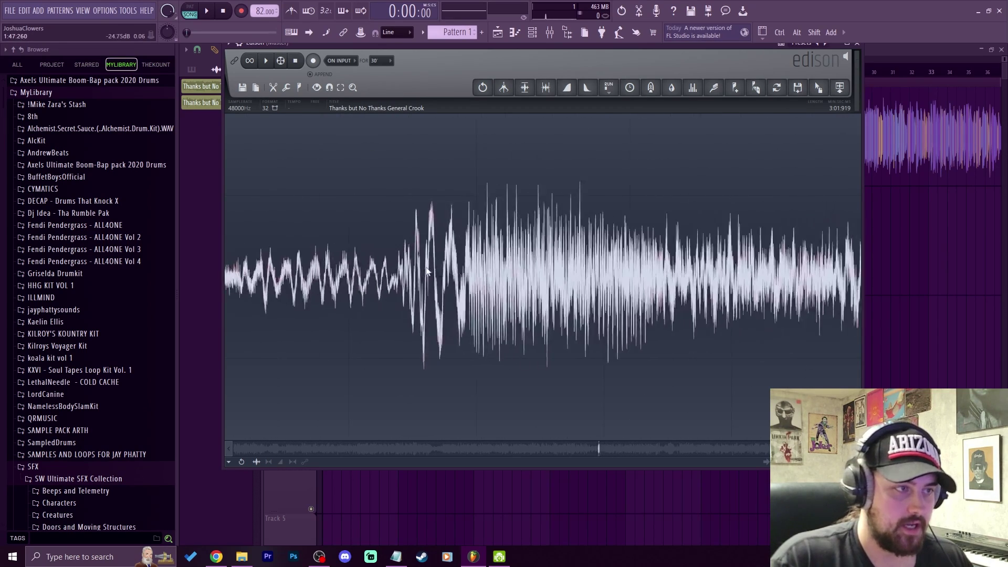
pyautogui.scroll(-2, 415, 276)
pyautogui.scroll(4, 383, 284)
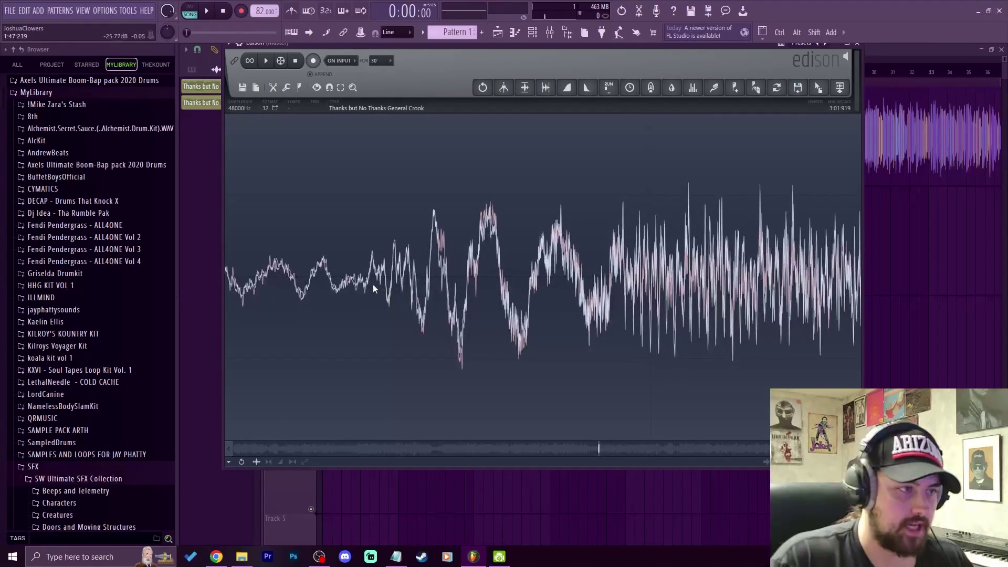
pyautogui.moveTo(369, 283); pyautogui.dragTo(379, 285)
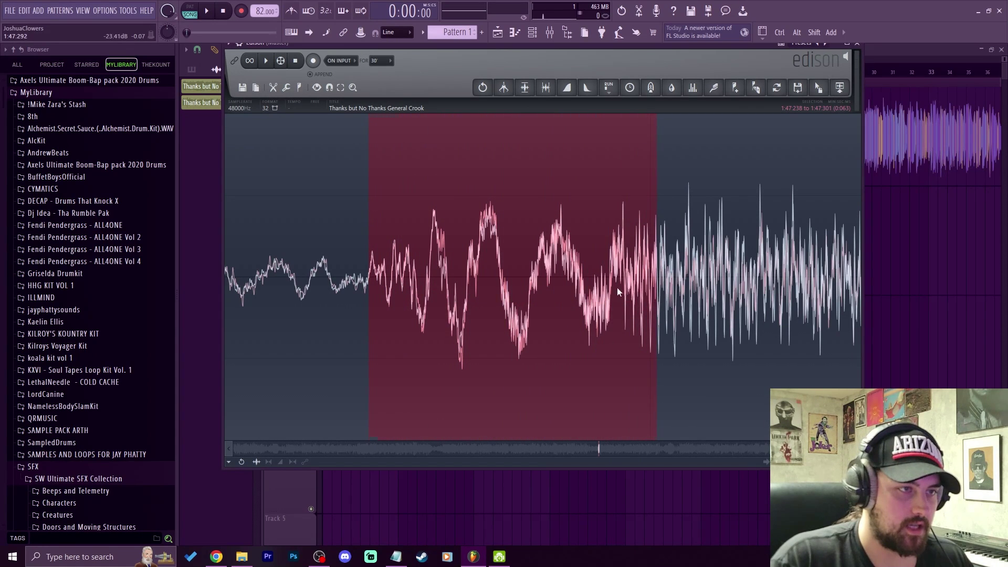
# Step: Shift the selection's start edge slightly earlier to the zero crossing just before the loop's first hit
pyautogui.scroll(-3, 617, 287)
pyautogui.scroll(2, 503, 288)
pyautogui.scroll(5, 503, 289)
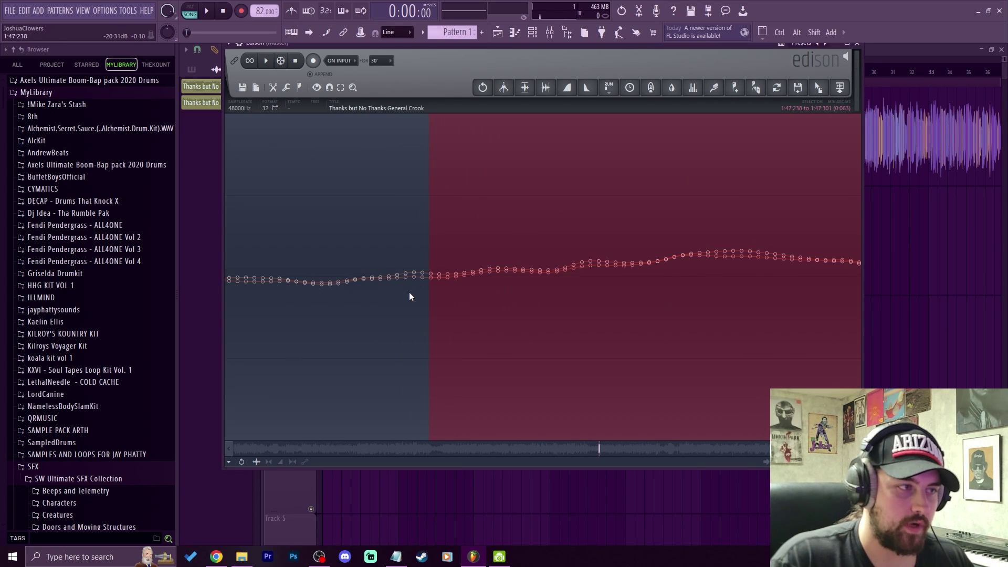
pyautogui.moveTo(429, 294); pyautogui.dragTo(374, 289)
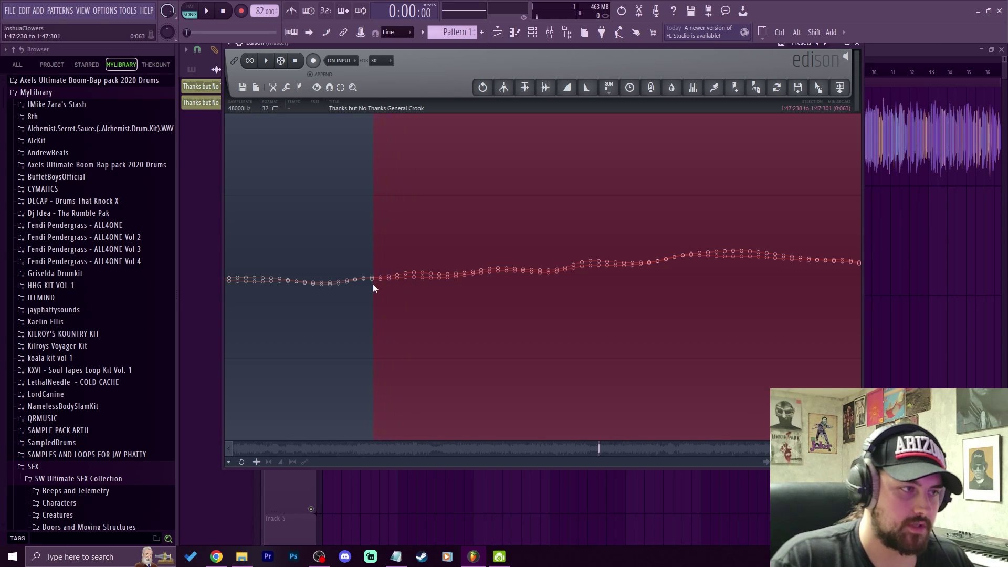
pyautogui.scroll(-10, 418, 279)
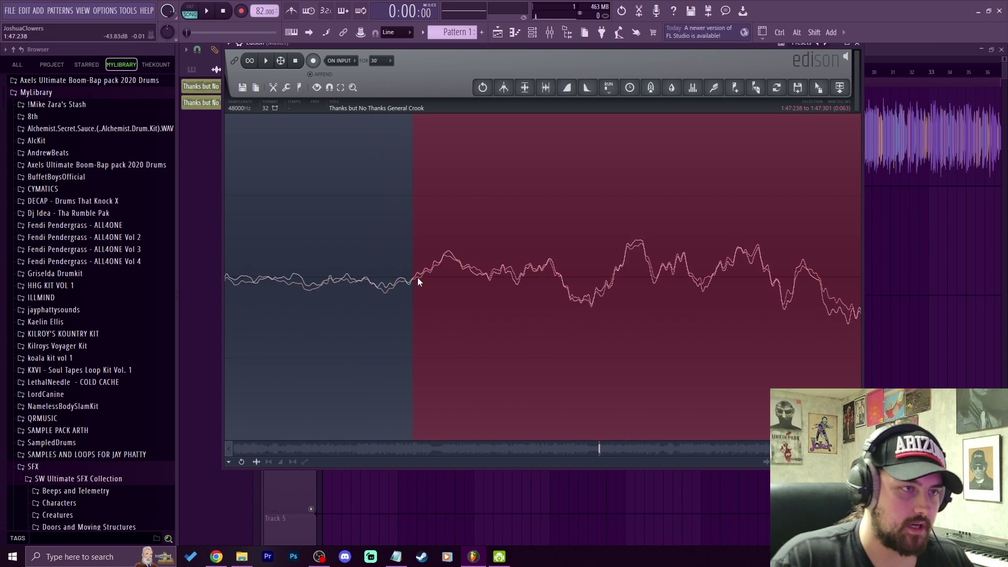
# Step: Extend the loop selection during playback so that it ends at about 1:57.457
pyautogui.moveTo(490, 257); pyautogui.dragTo(708, 251)
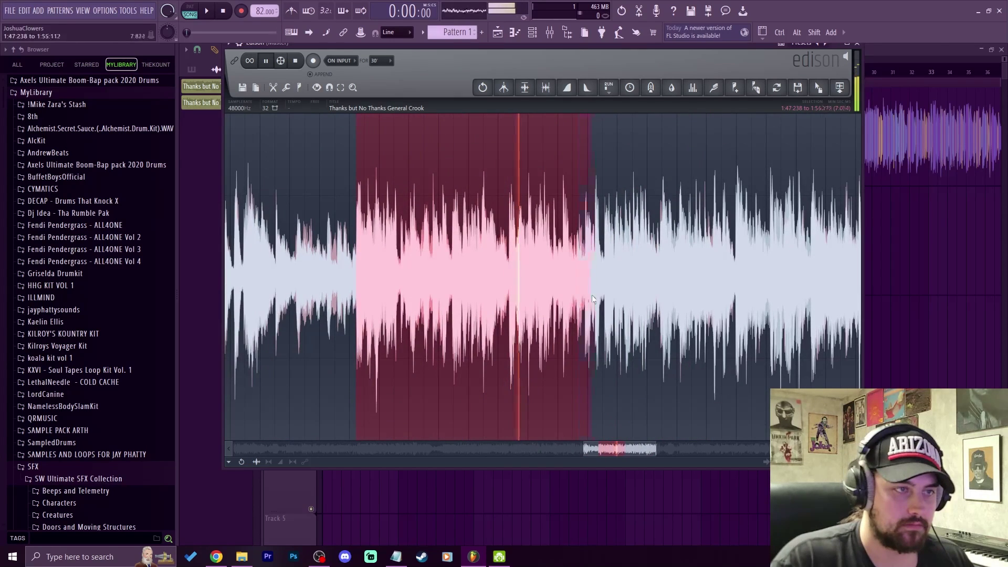
pyautogui.moveTo(591, 294); pyautogui.dragTo(734, 300)
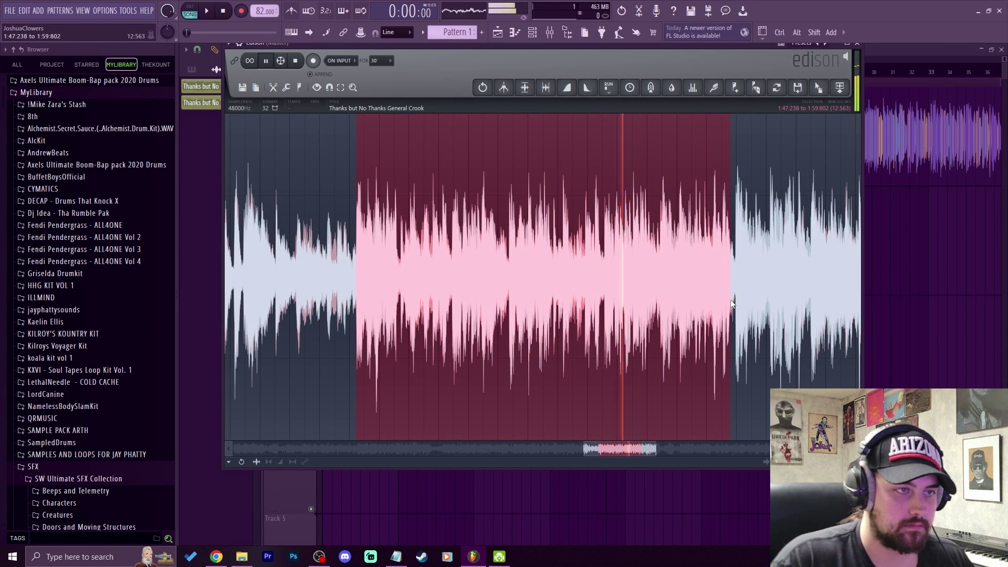
pyautogui.moveTo(732, 304); pyautogui.dragTo(660, 305)
# Step: Trim the loop selection's end to 1:57.450 just before the next hit, and move the Edison window lower over the playlist
pyautogui.scroll(5, 659, 294)
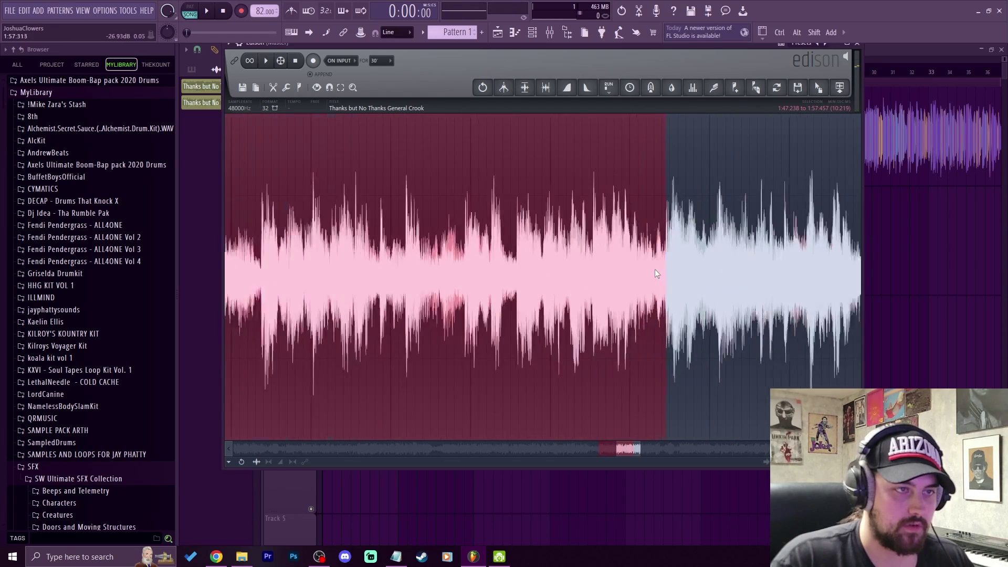
pyautogui.scroll(2, 608, 283)
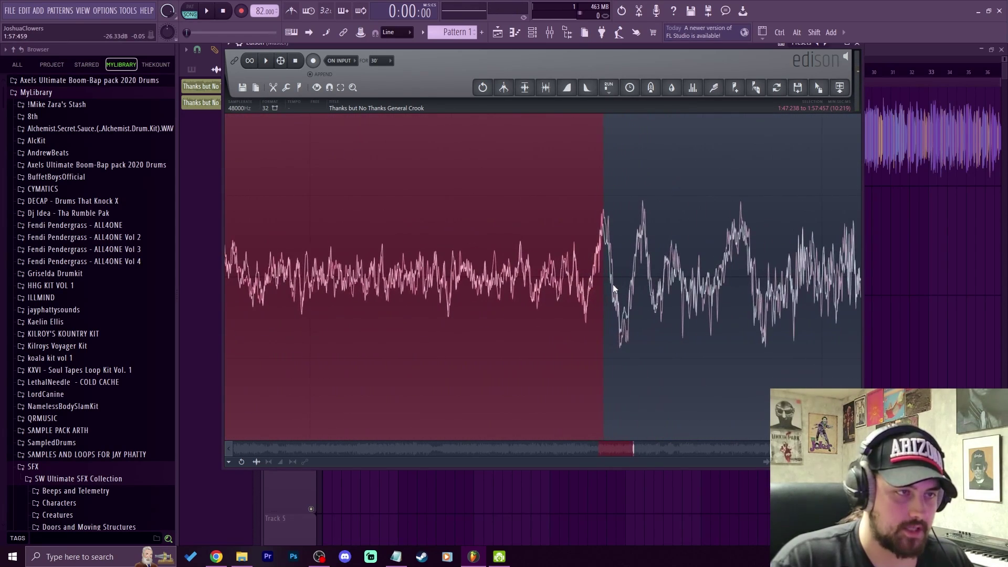
pyautogui.moveTo(613, 285); pyautogui.dragTo(483, 300)
pyautogui.scroll(4, 574, 288)
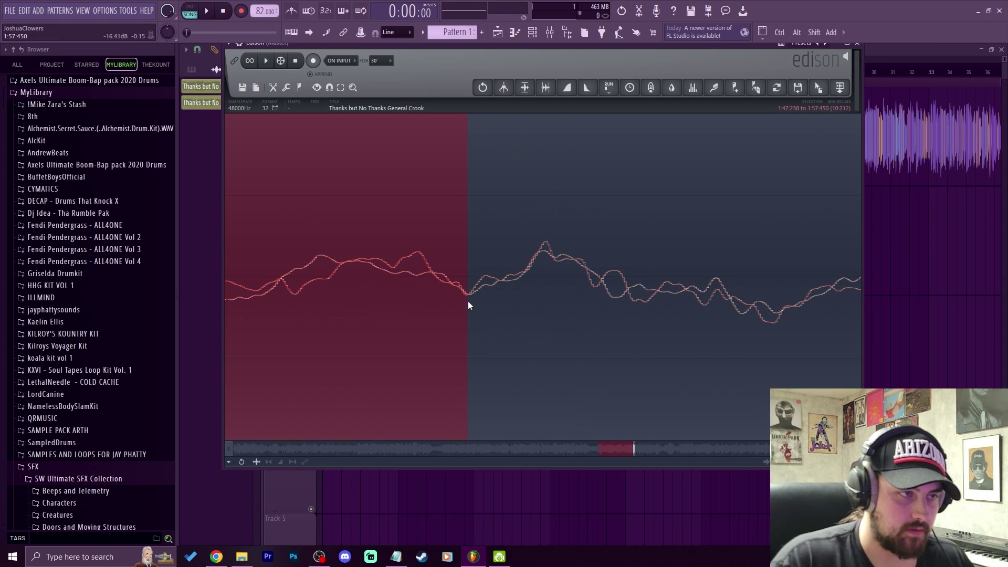
pyautogui.scroll(3, 467, 301)
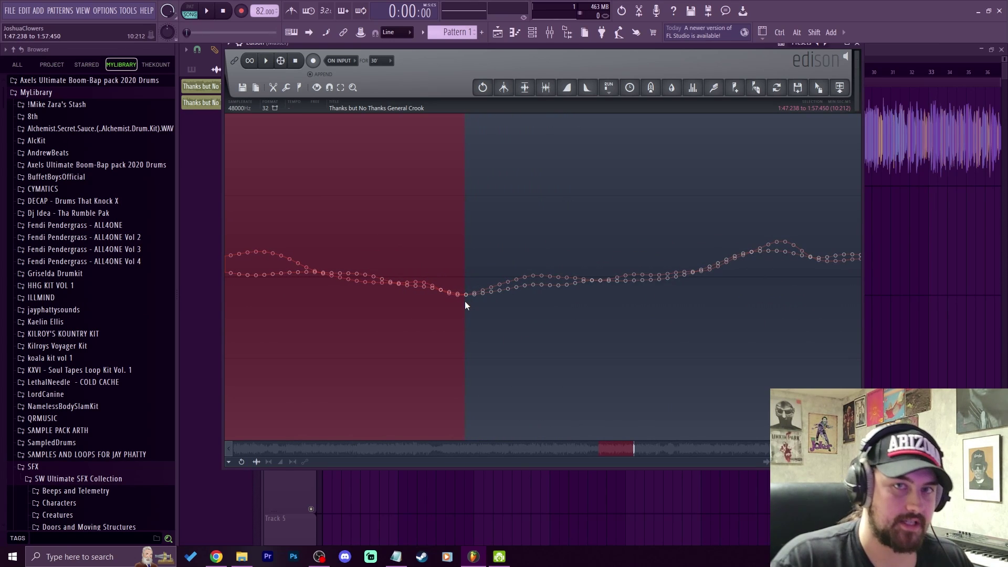
pyautogui.scroll(-6, 465, 301)
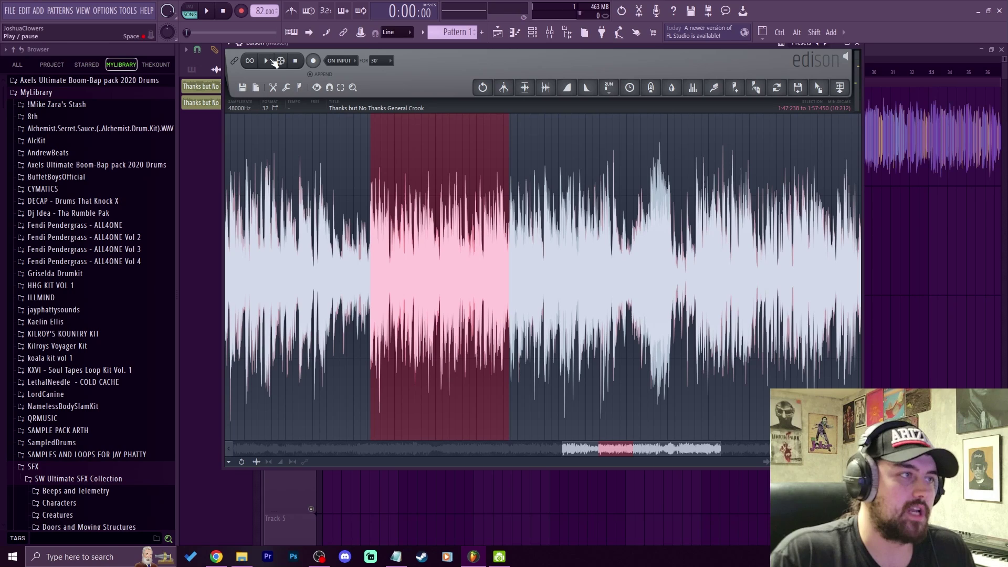
pyautogui.moveTo(487, 48); pyautogui.dragTo(552, 129)
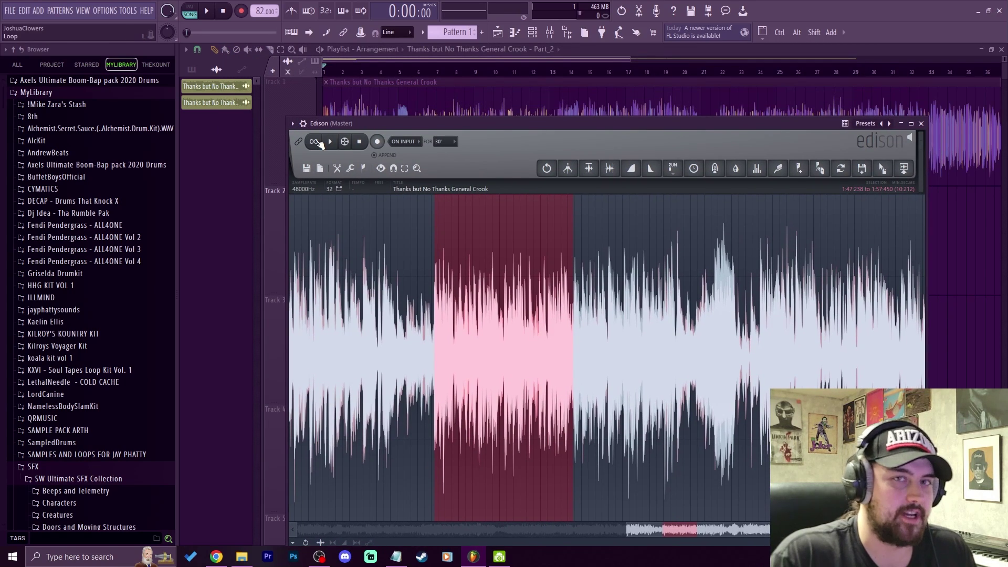
# Step: Turn on loop playback in Edison and audition the selected section of the sample
pyautogui.click(315, 141)
pyautogui.click(329, 142)
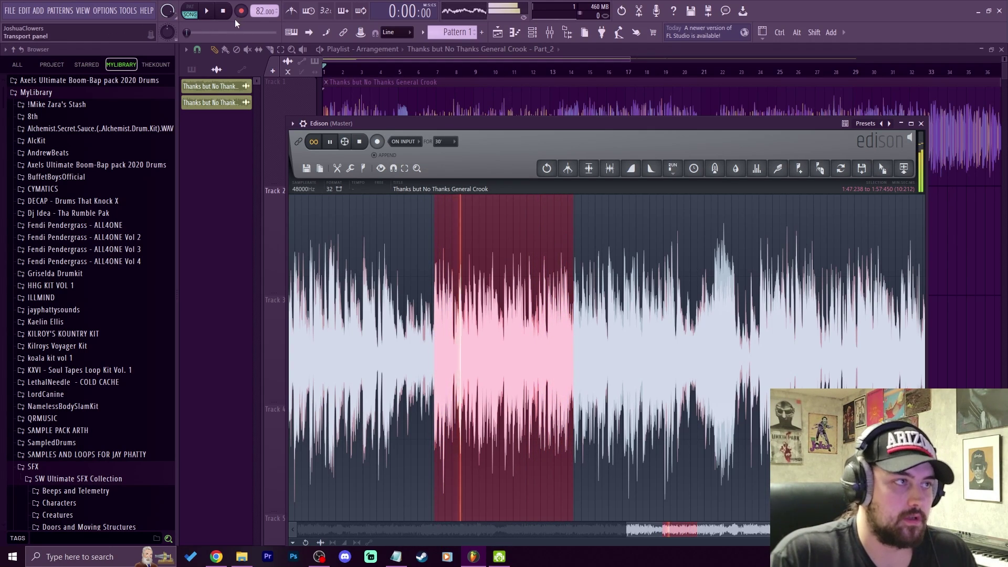
pyautogui.click(359, 141)
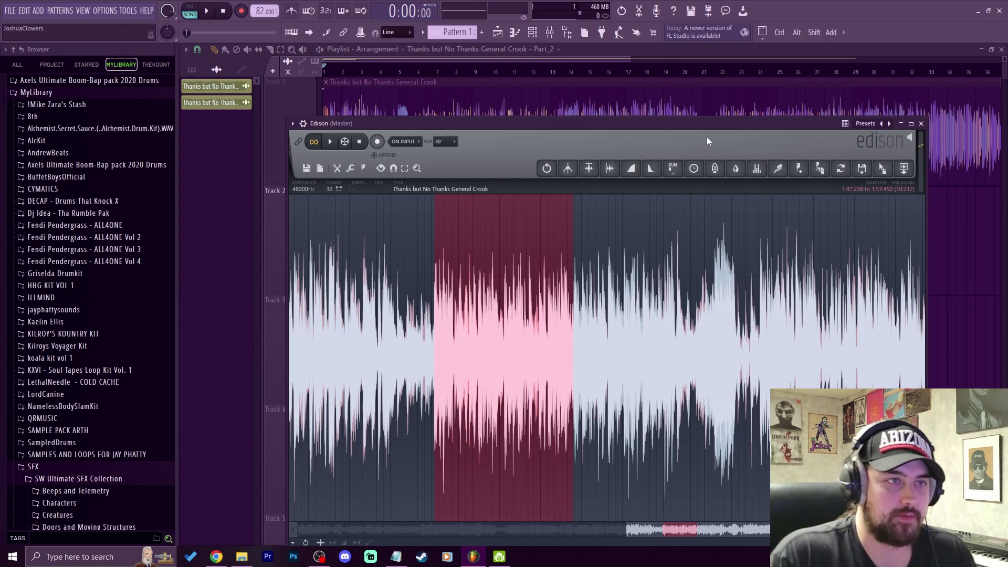
# Step: Place the Edison loop selection as an audio clip at the start of playlist Track 3, undoing the clip resize
pyautogui.moveTo(788, 123); pyautogui.dragTo(482, 87)
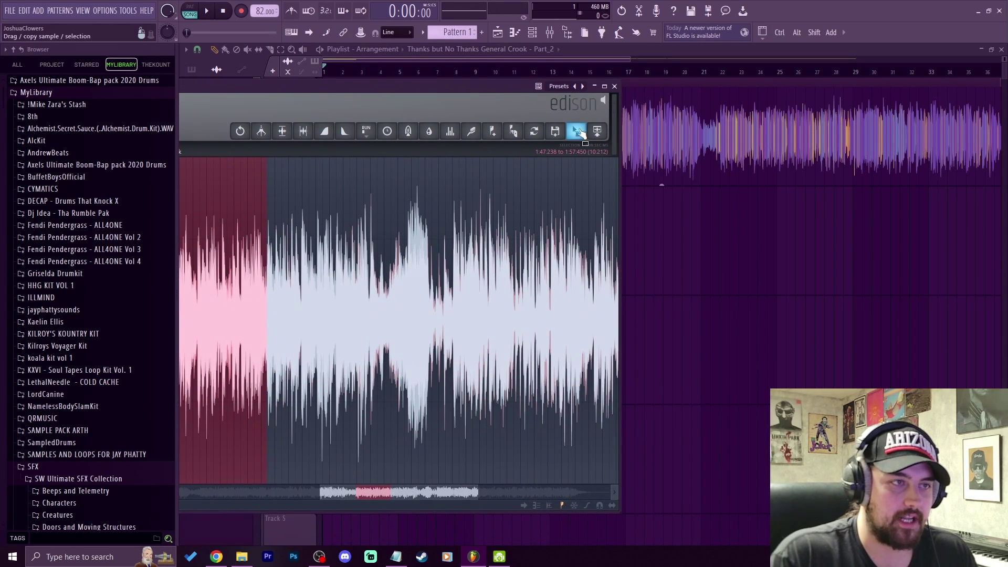
pyautogui.moveTo(577, 133); pyautogui.dragTo(491, 357)
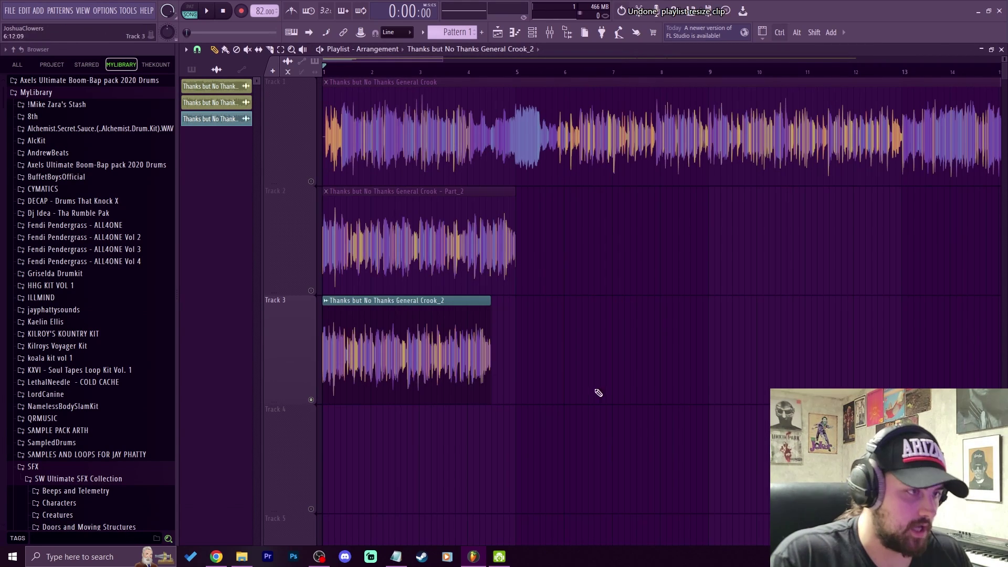
pyautogui.hotkey('ctrl', 'z')
# Step: Set the Track 3 clip's time-stretching mode to Stretch and fit the clip to four bars
pyautogui.doubleClick(448, 371)
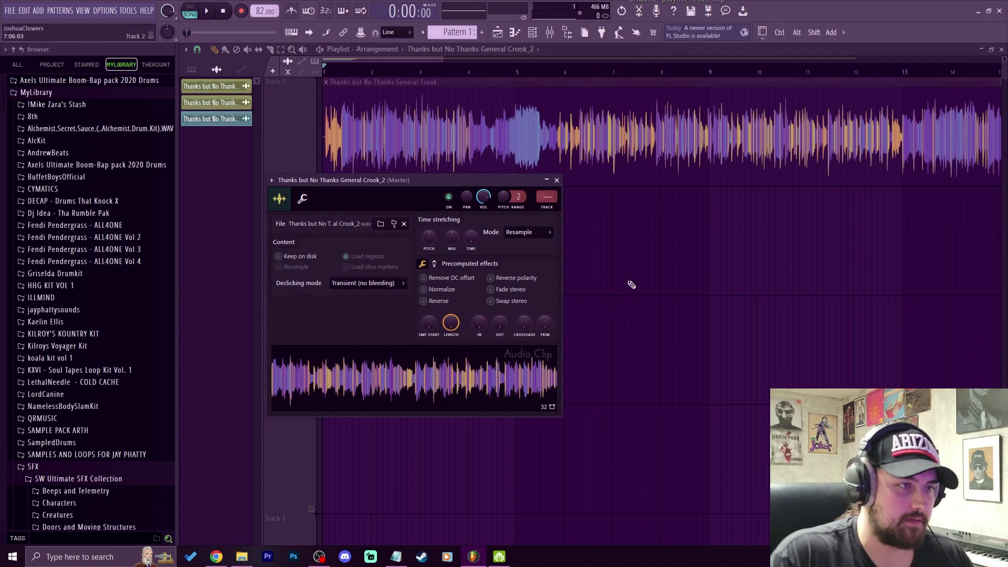
pyautogui.moveTo(393, 183); pyautogui.dragTo(742, 136)
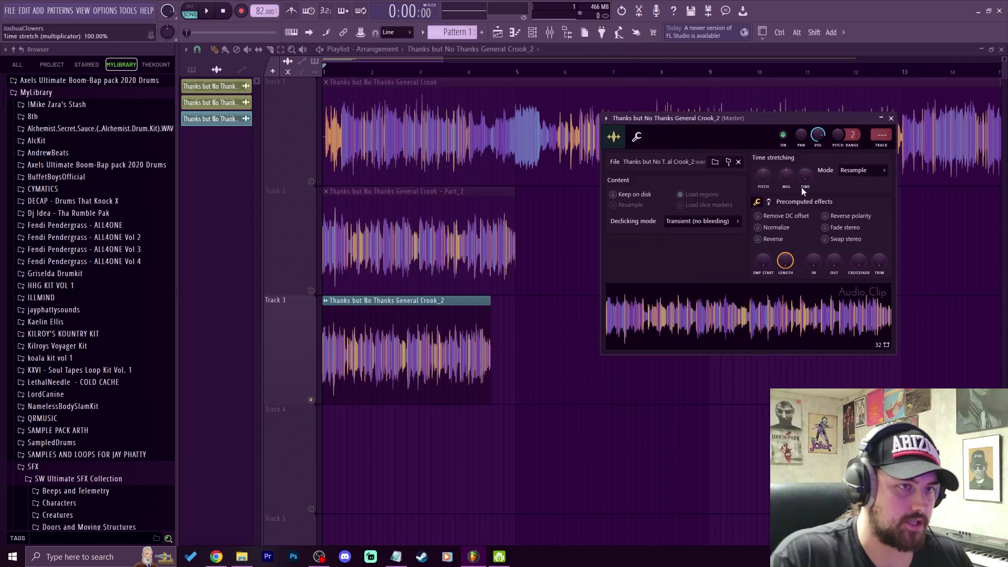
pyautogui.click(861, 170)
pyautogui.click(849, 208)
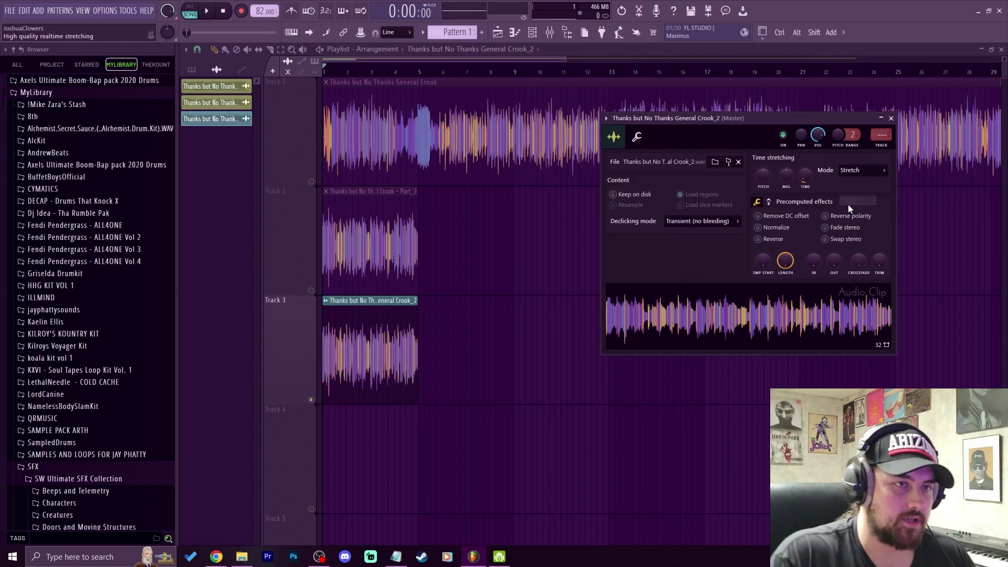
# Step: Play the stretched Track 3 loop, close its settings, and solo Track 2 to compare the two versions
pyautogui.press('space')
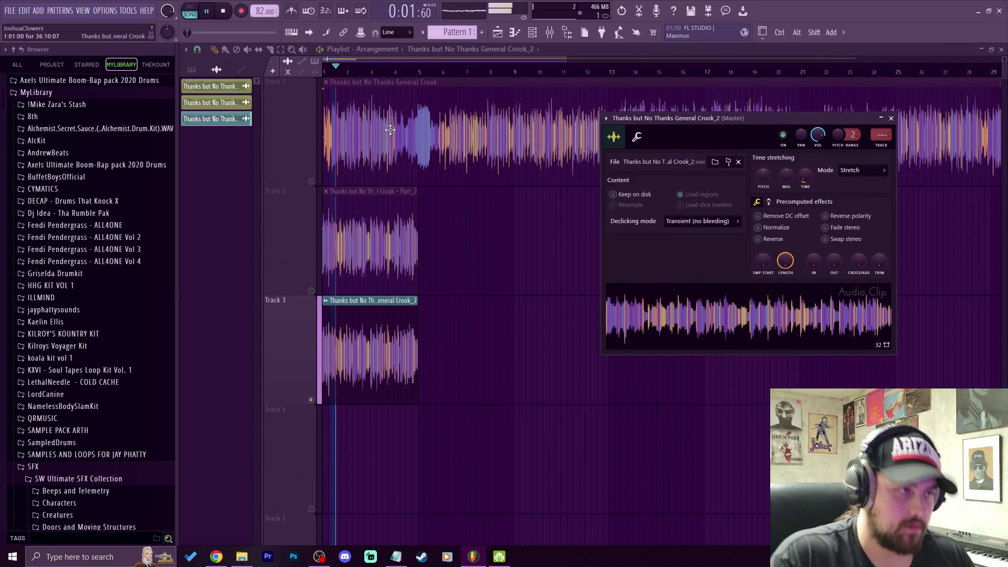
pyautogui.press('Escape')
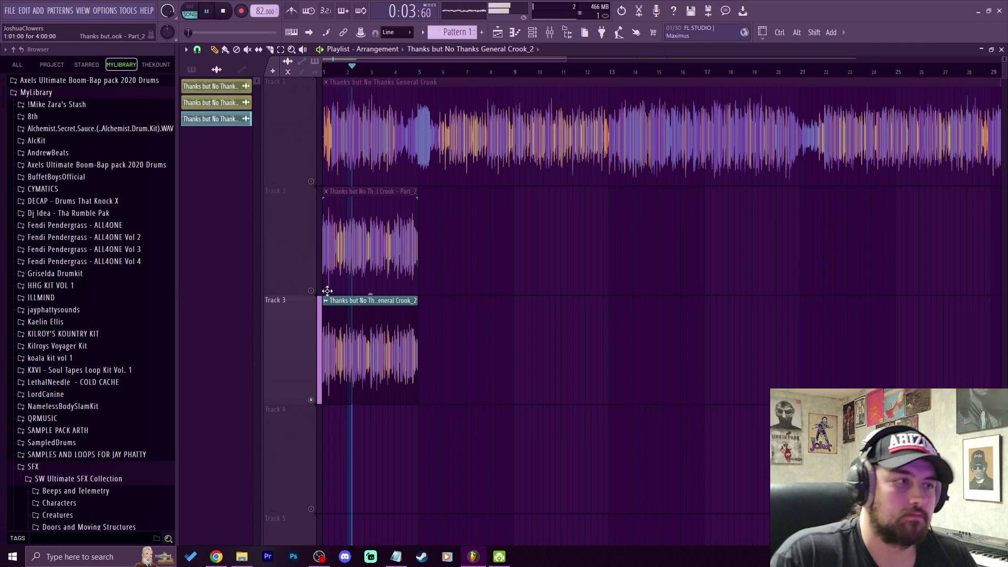
pyautogui.rightClick(311, 291)
pyautogui.press('space')
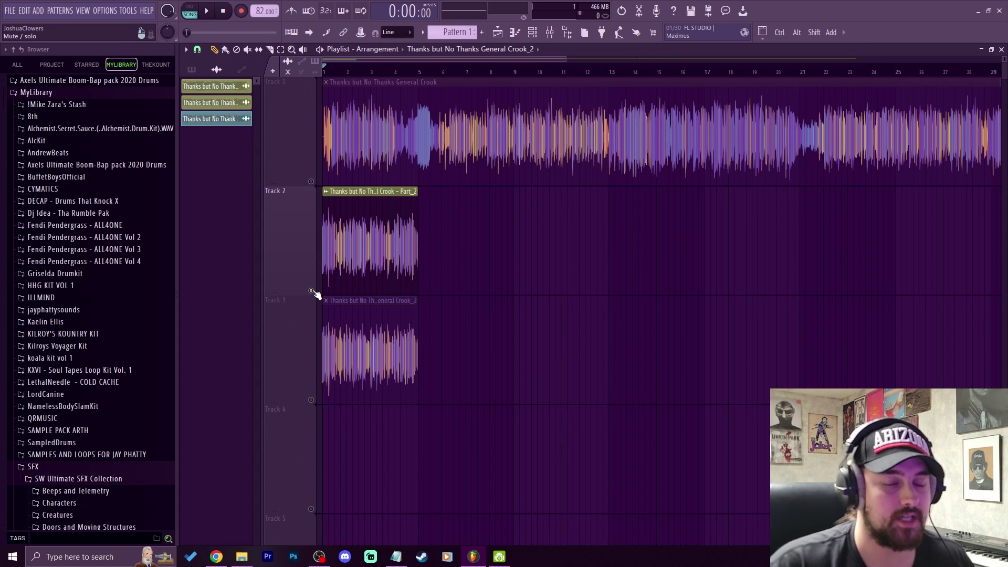
# Step: Clear the clips from Tracks 1 and 3, and review the Track 2 clip's time-stretching settings
pyautogui.scroll(4, 338, 72)
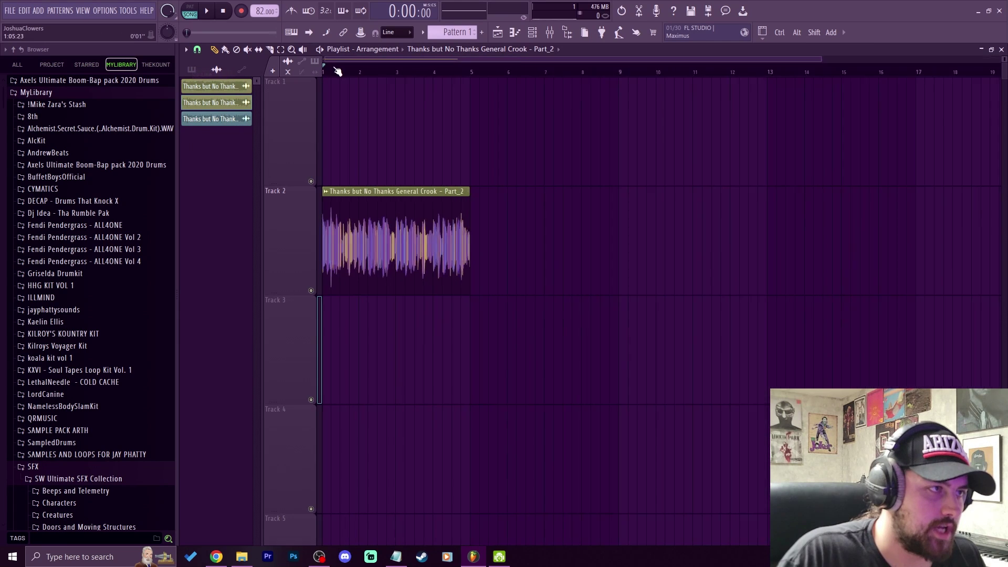
pyautogui.scroll(-3, 364, 124)
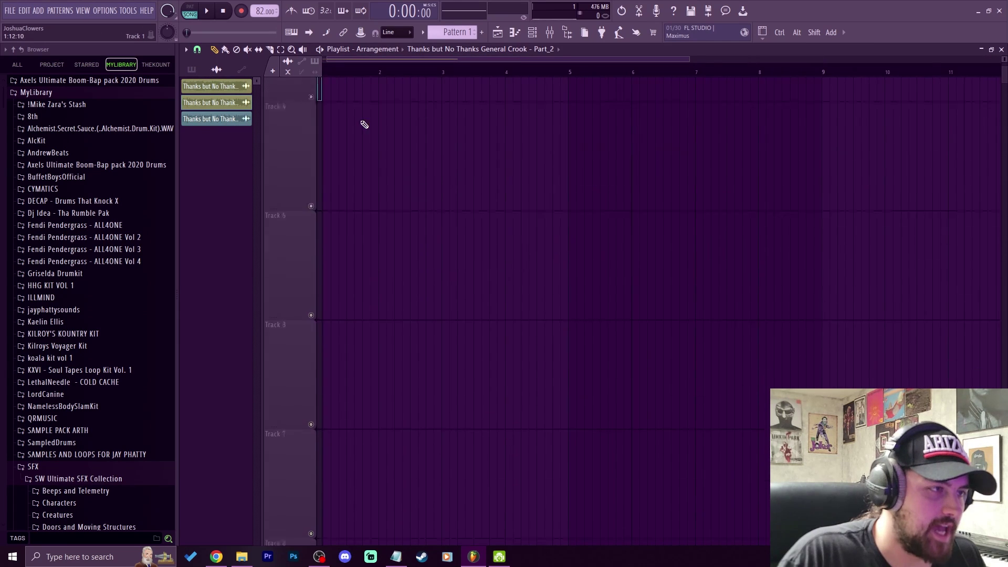
pyautogui.scroll(3, 370, 121)
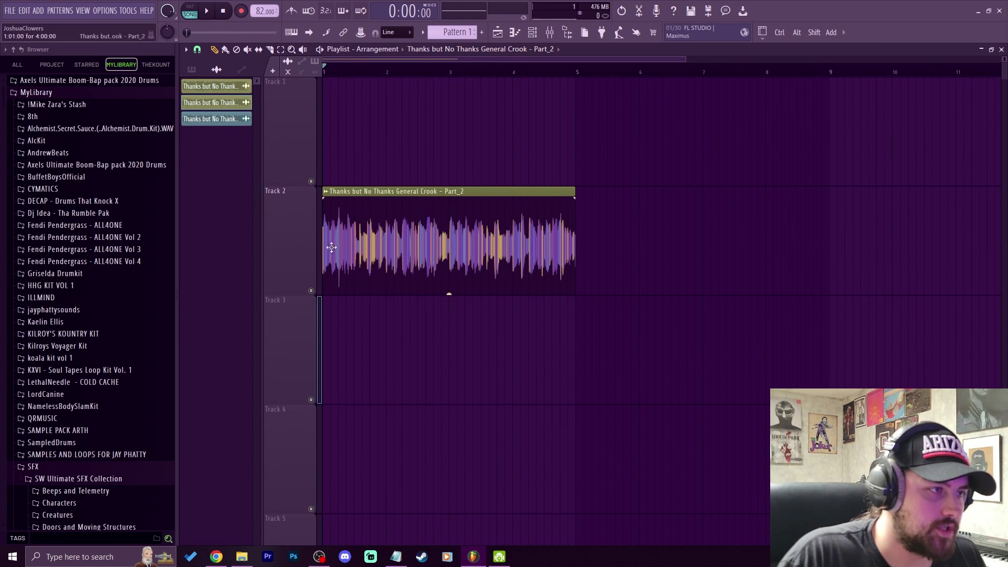
pyautogui.doubleClick(430, 231)
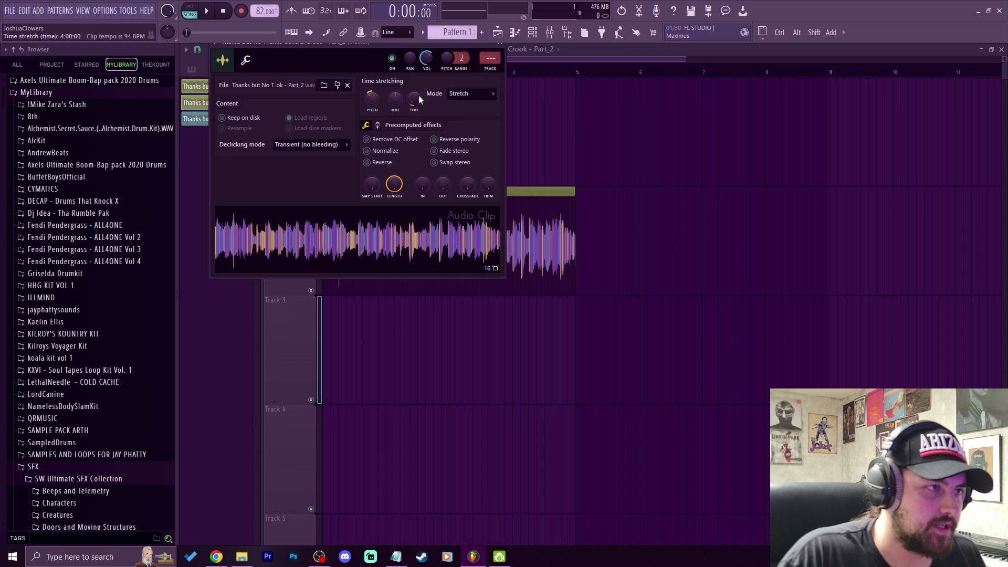
pyautogui.click(497, 41)
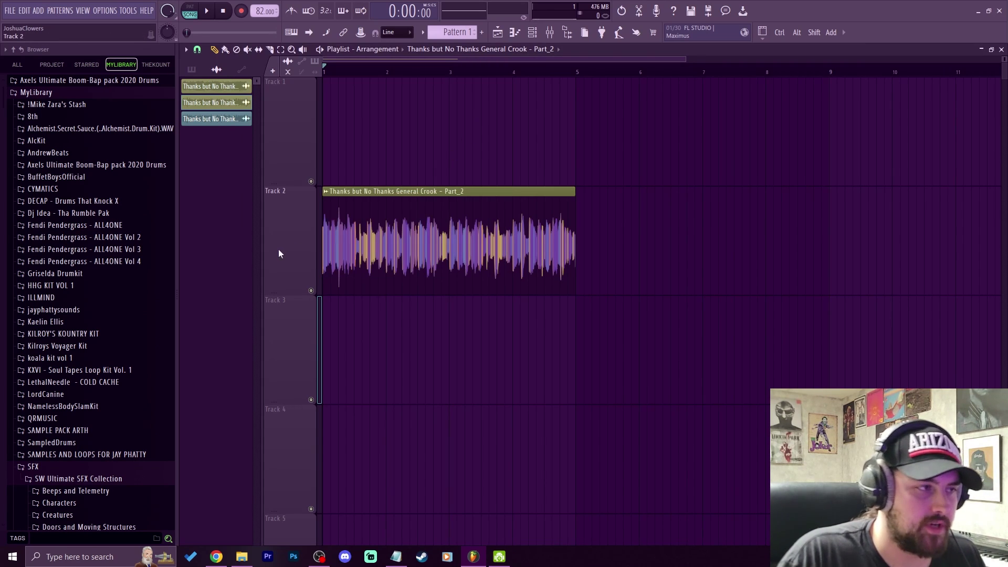
# Step: Consolidate Track 2 into a 32-bit float stereo WAV clip and ungroup the track below it
pyautogui.rightClick(282, 232)
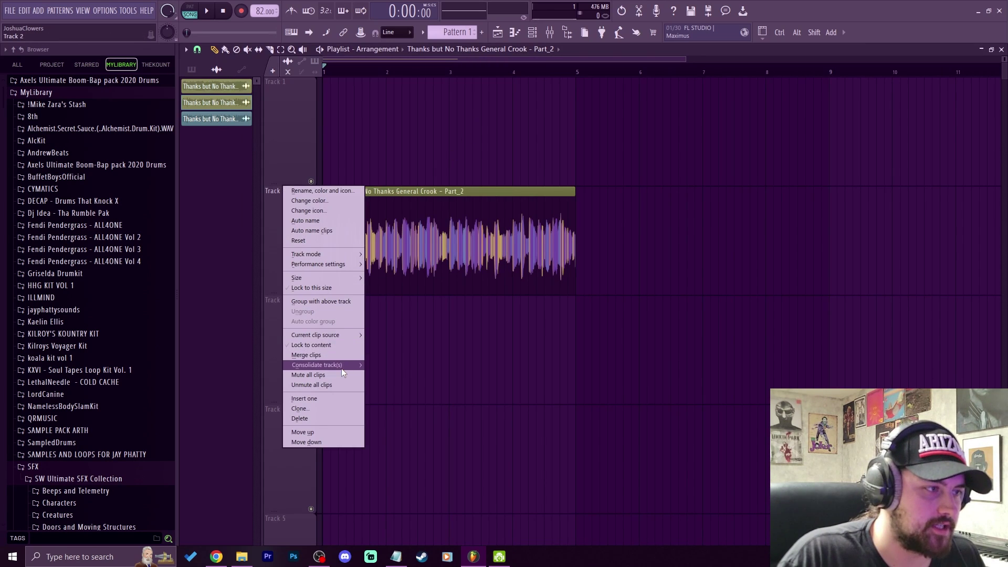
pyautogui.moveTo(342, 366)
pyautogui.click(401, 366)
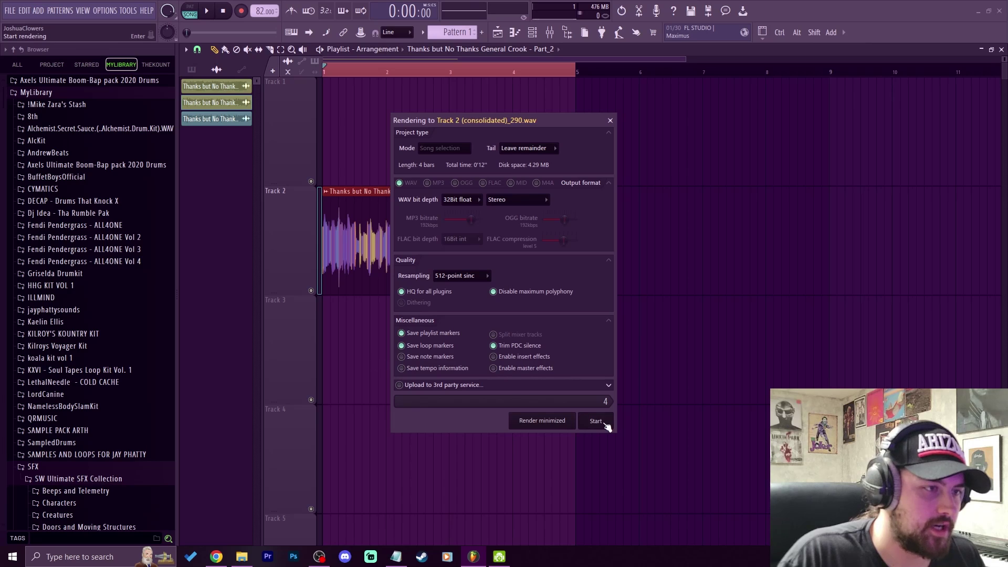
pyautogui.click(605, 424)
pyautogui.rightClick(288, 336)
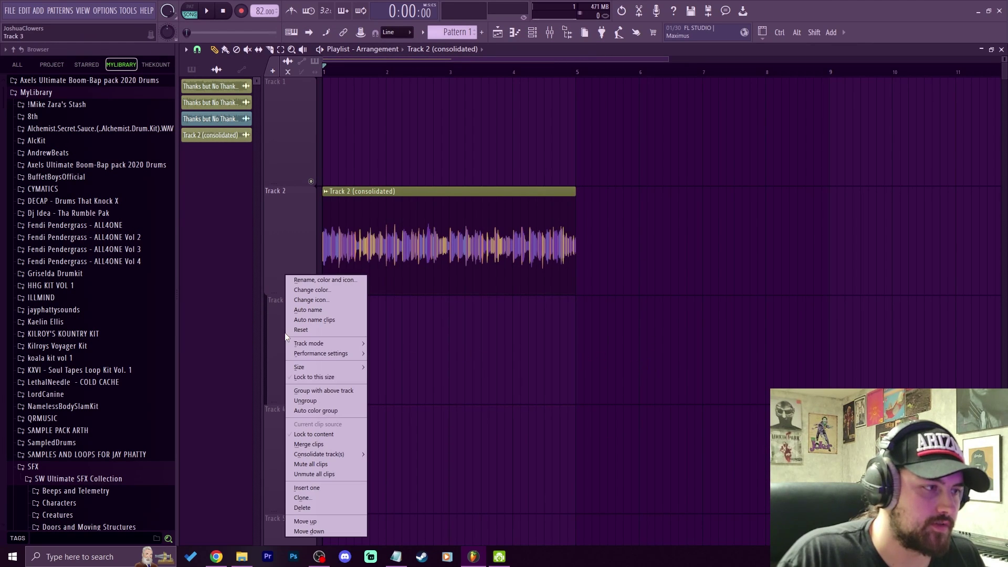
pyautogui.click(310, 401)
# Step: Add a Fruity Slicer channel to the channel rack
pyautogui.click(533, 33)
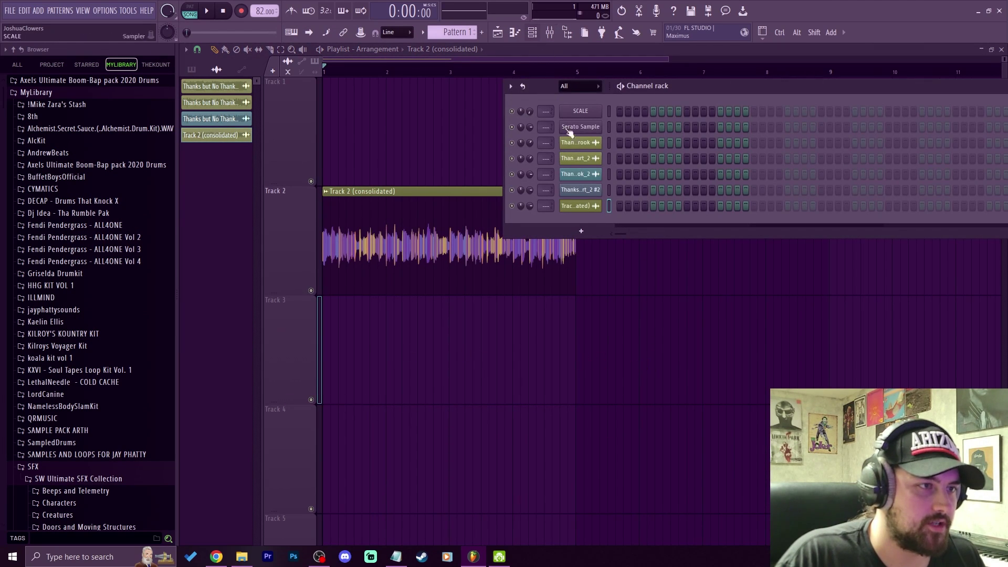
pyautogui.click(581, 231)
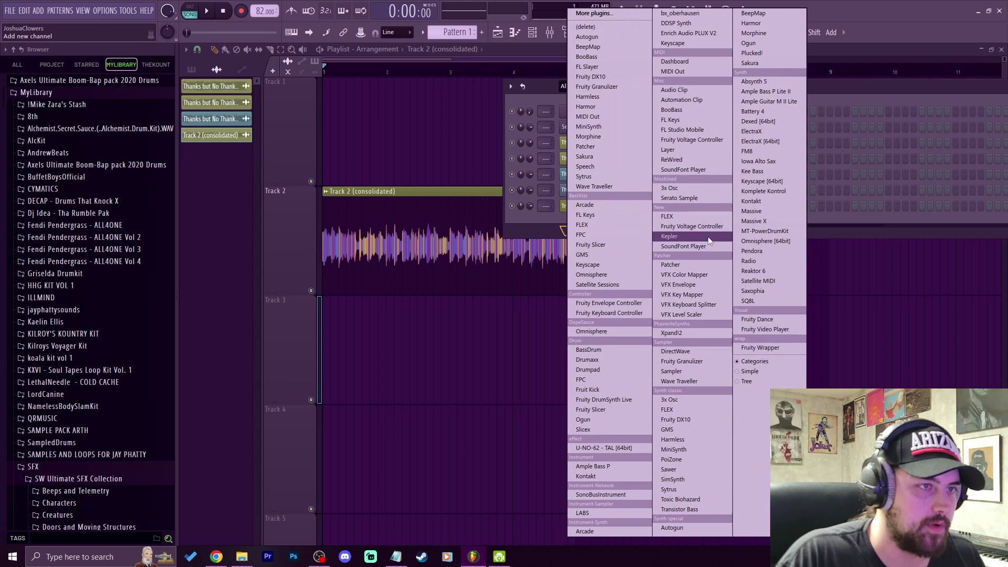
pyautogui.click(602, 411)
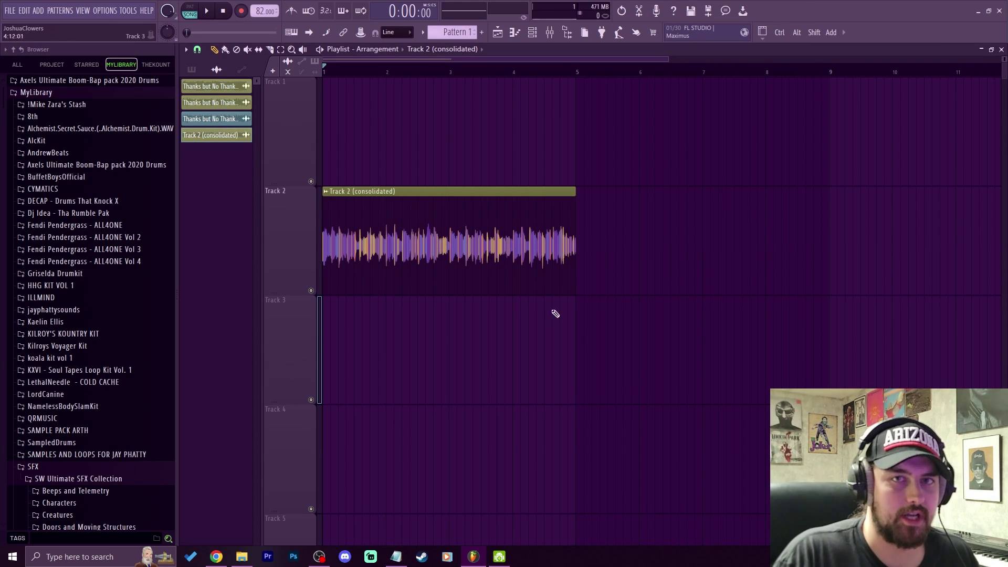
# Step: Load the consolidated Track 2 sample into the Fruity Slicer channel and close the clip's settings
pyautogui.doubleClick(384, 243)
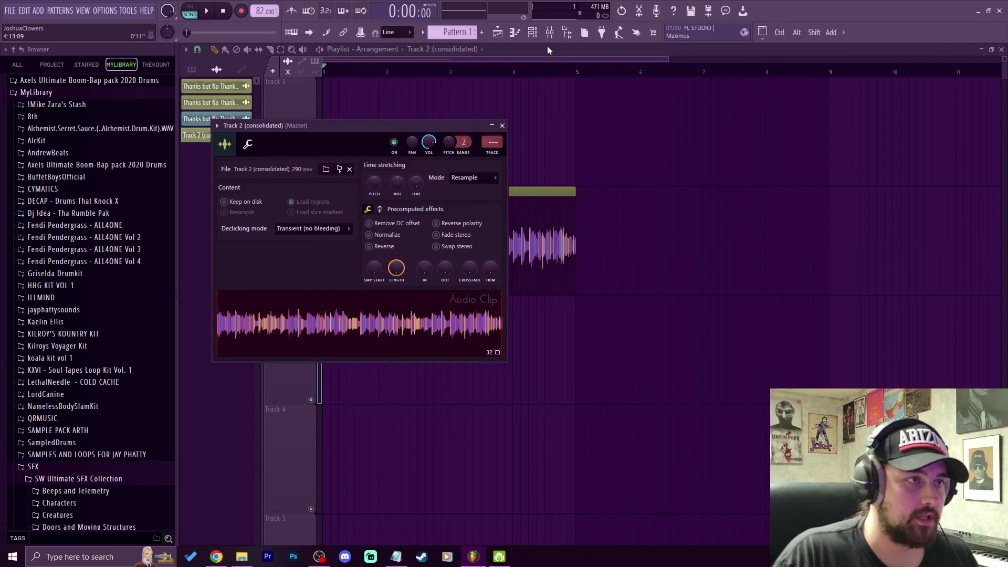
pyautogui.click(533, 32)
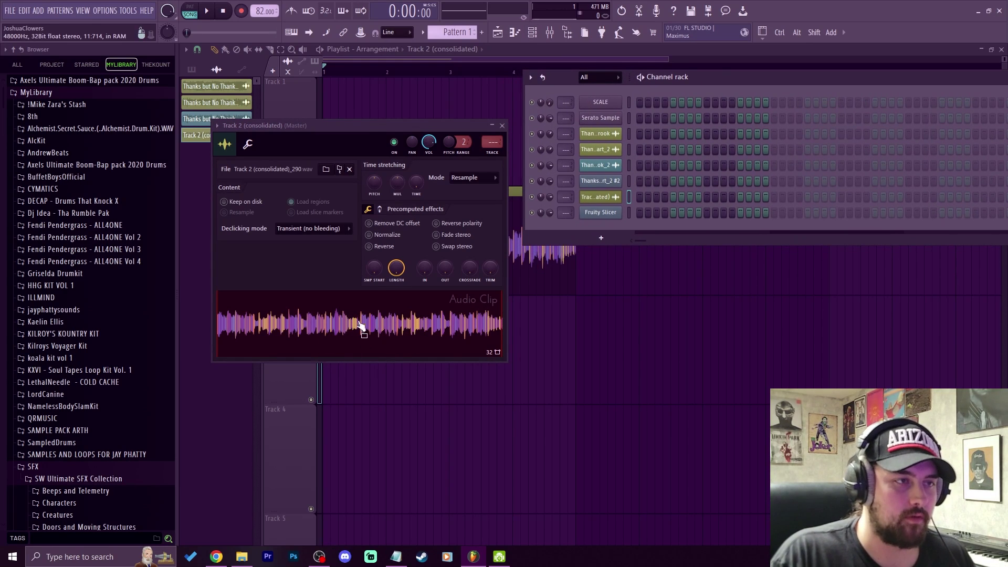
pyautogui.moveTo(361, 327); pyautogui.dragTo(603, 209)
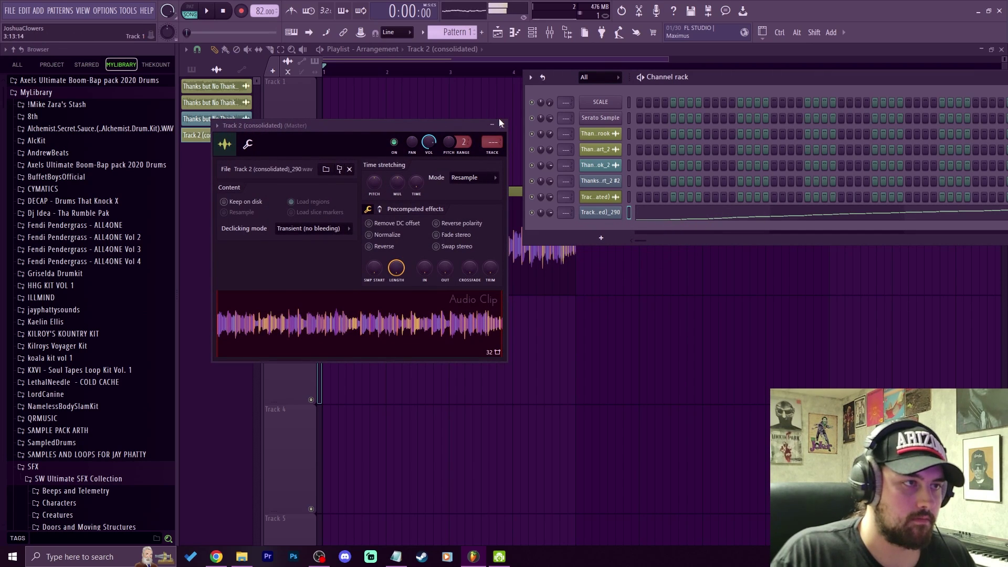
pyautogui.click(502, 125)
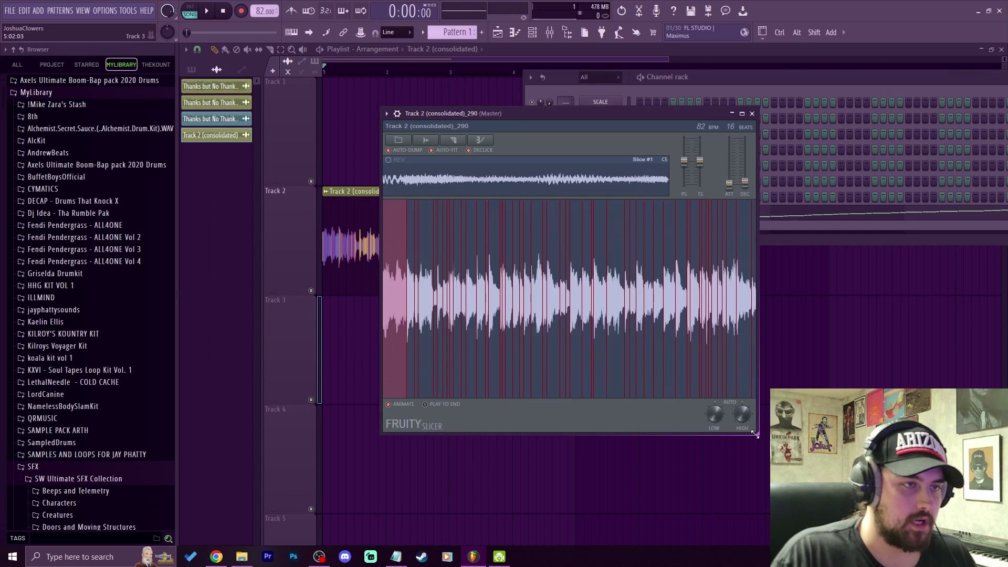
# Step: Resize the Fruity Slicer window slightly and slice the loaded loop by Beat
pyautogui.moveTo(755, 434)
pyautogui.mouseDown()
pyautogui.moveTo(732, 433)
pyautogui.moveTo(581, 308)
pyautogui.moveTo(671, 412)
pyautogui.moveTo(759, 445)
pyautogui.moveTo(749, 436)
pyautogui.mouseUp()
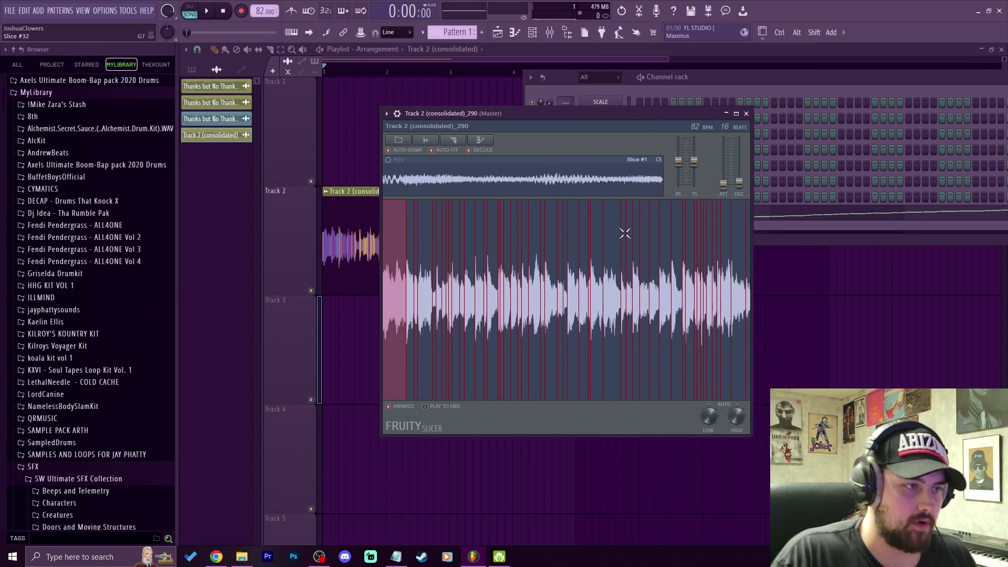
pyautogui.click(464, 146)
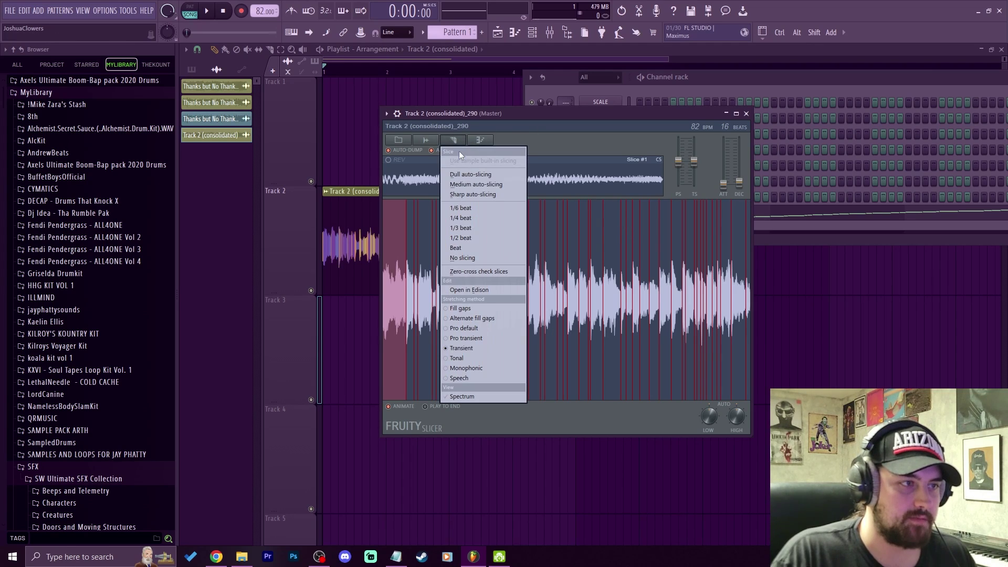
pyautogui.click(477, 249)
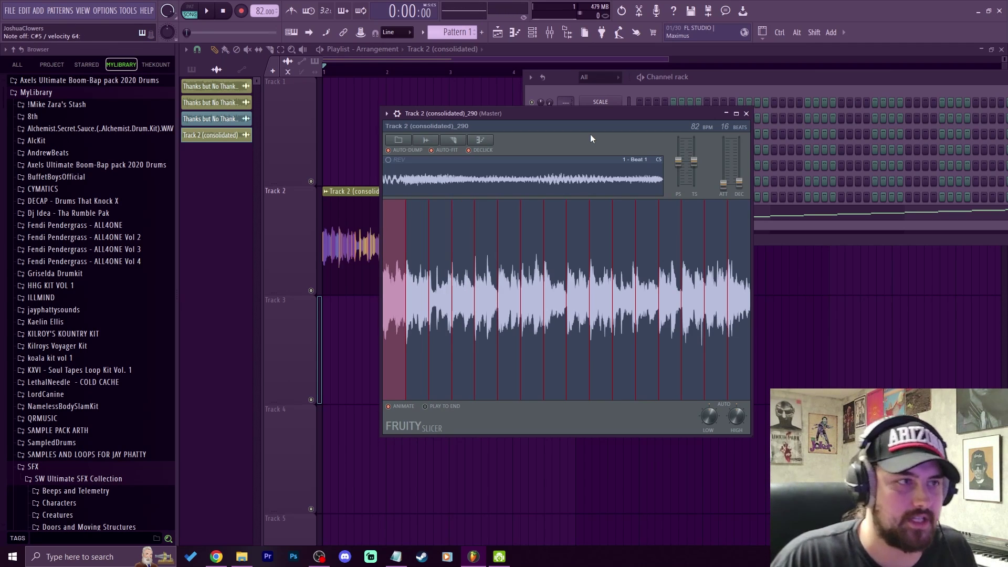
# Step: Review the slicer channel's cut group options, raise the slices' fade-in, and set their fade-out to 14 ms
pyautogui.click(398, 114)
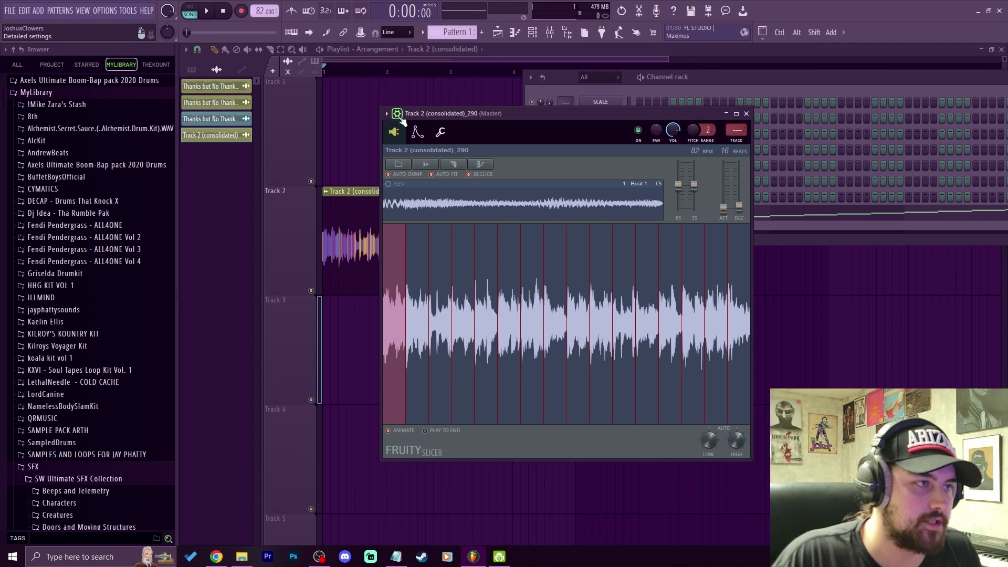
pyautogui.click(441, 133)
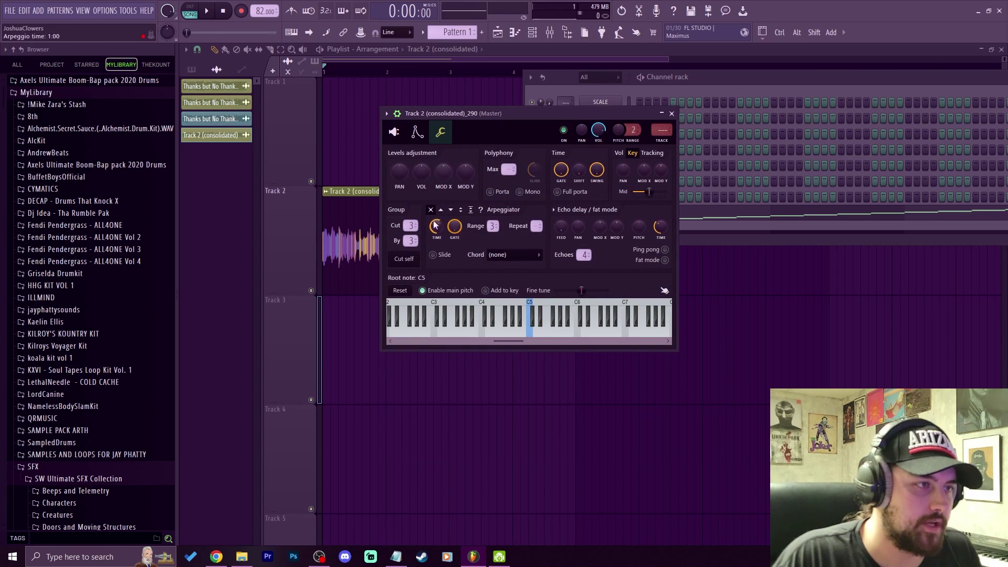
pyautogui.click(394, 131)
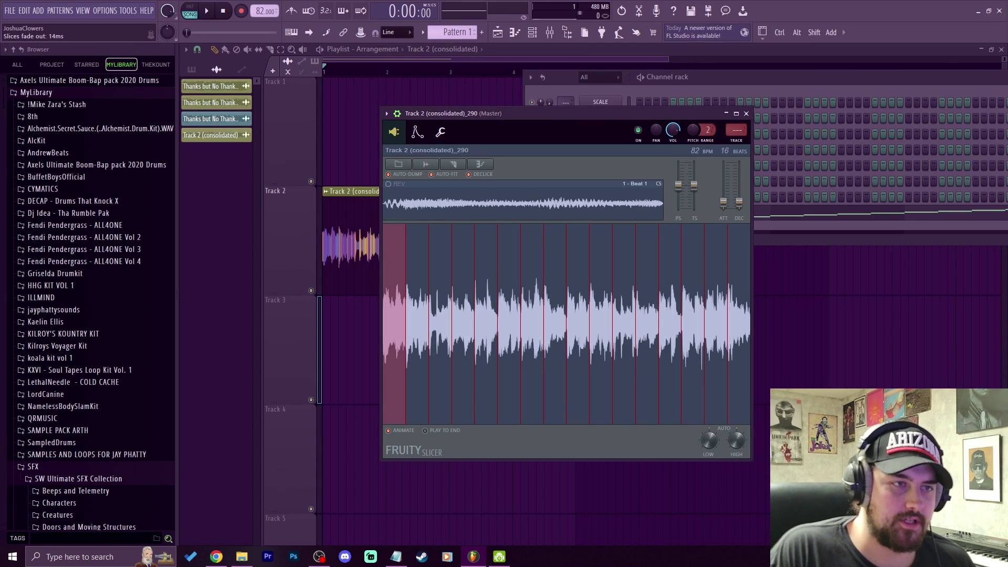
pyautogui.moveTo(724, 200); pyautogui.dragTo(723, 201)
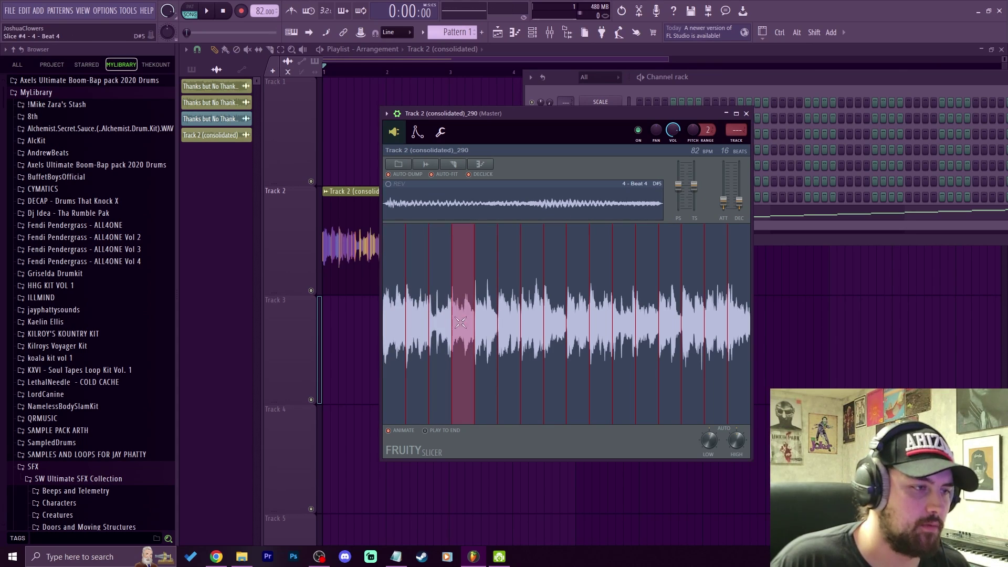
# Step: Try reversing the Beat 4 slice, audition it, turn the reversal off, and return to the playlist
pyautogui.click(389, 184)
pyautogui.click(470, 207)
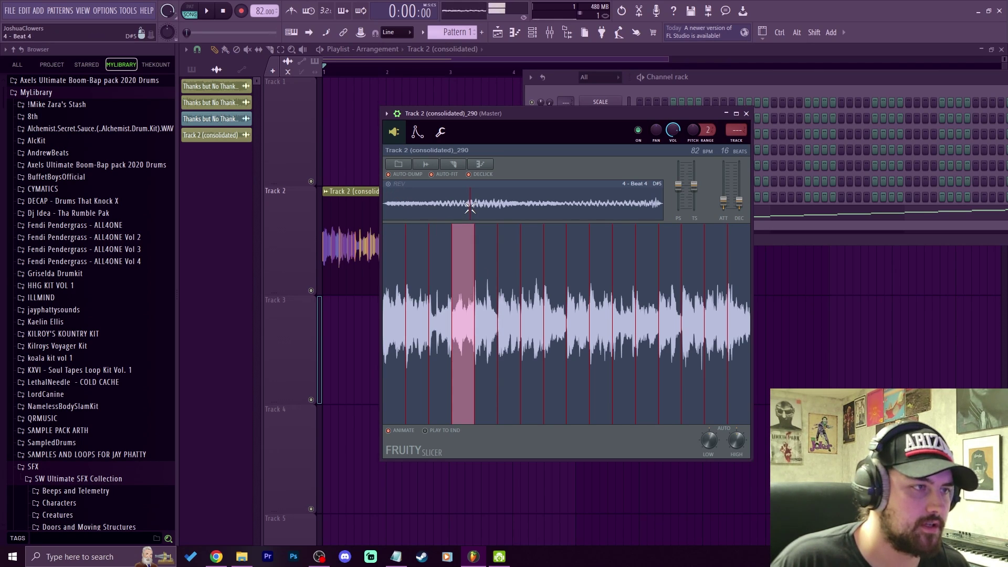
pyautogui.click(470, 207)
pyautogui.click(397, 184)
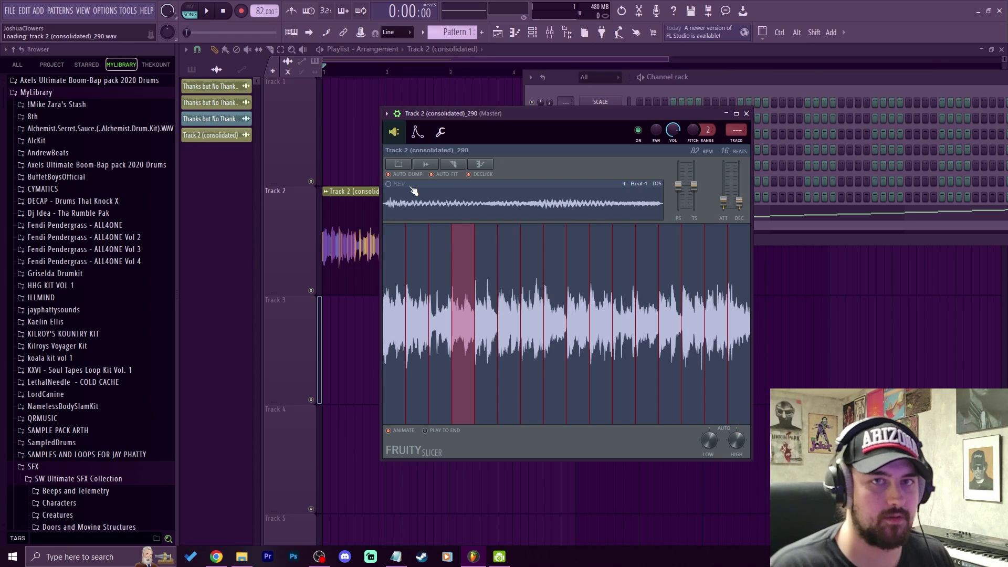
pyautogui.click(746, 114)
pyautogui.click(597, 300)
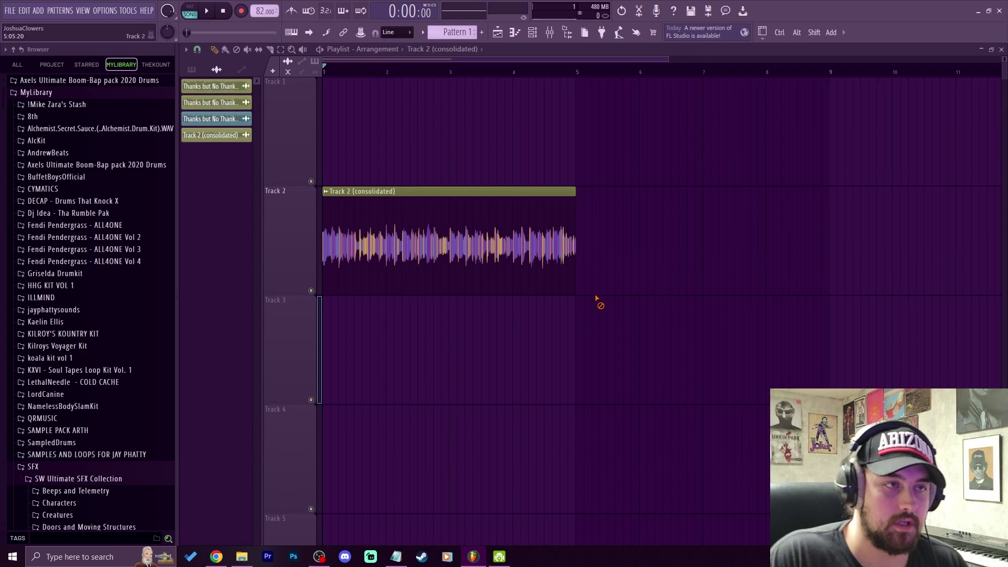
# Step: Open the consolidated Track 2 clip's audio in a new Slicex channel and reposition the Slicex window
pyautogui.doubleClick(415, 243)
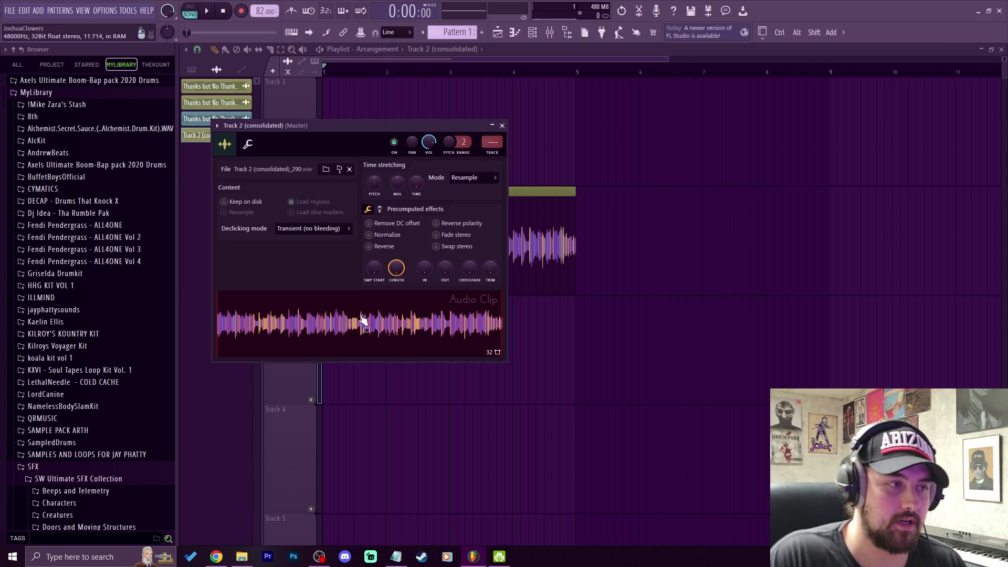
pyautogui.rightClick(330, 328)
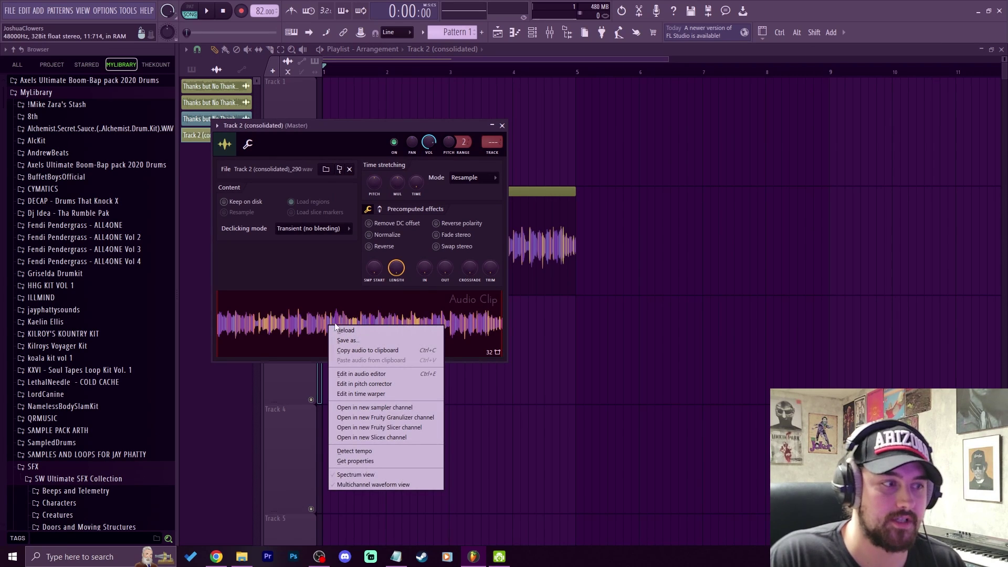
pyautogui.click(391, 438)
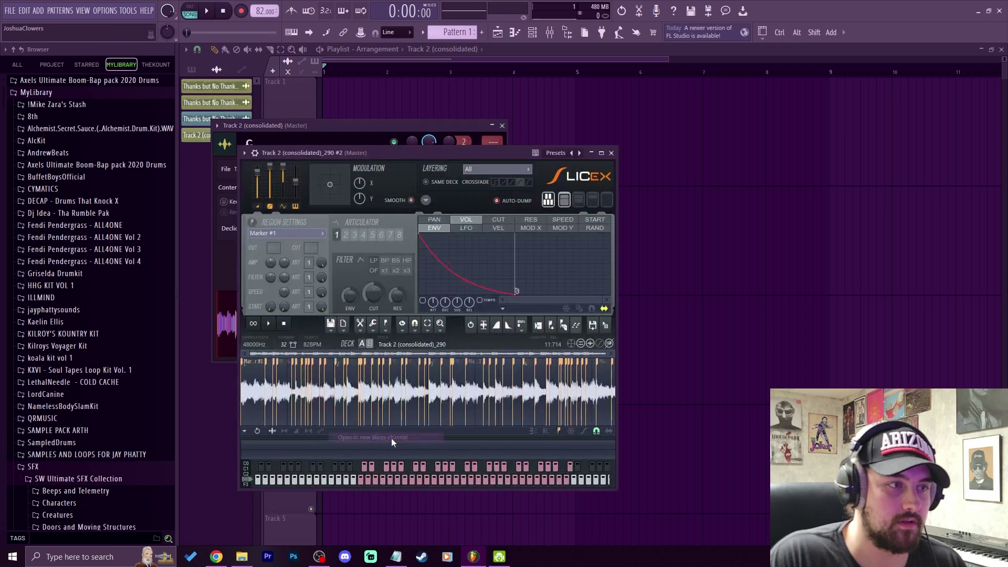
pyautogui.moveTo(441, 159); pyautogui.dragTo(587, 77)
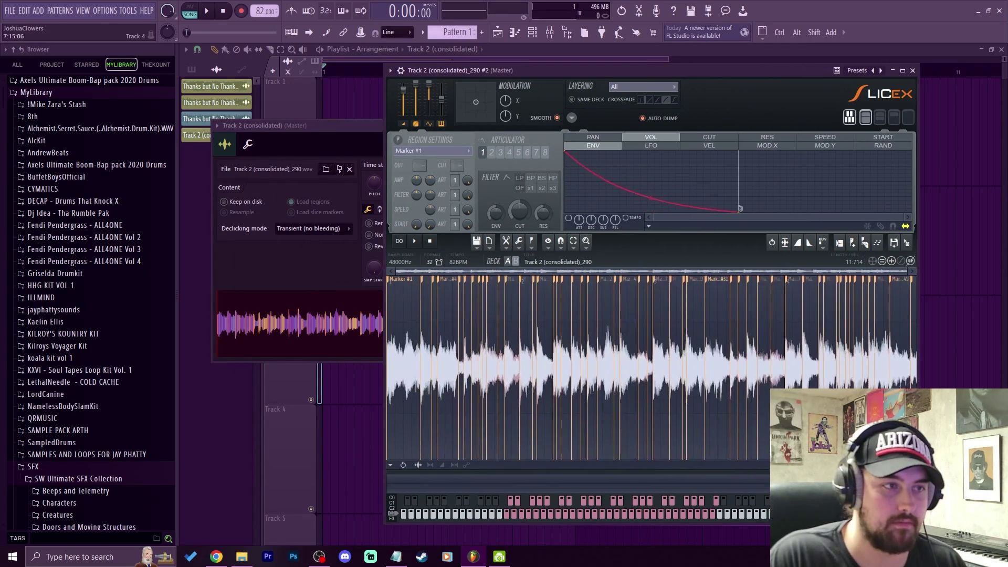
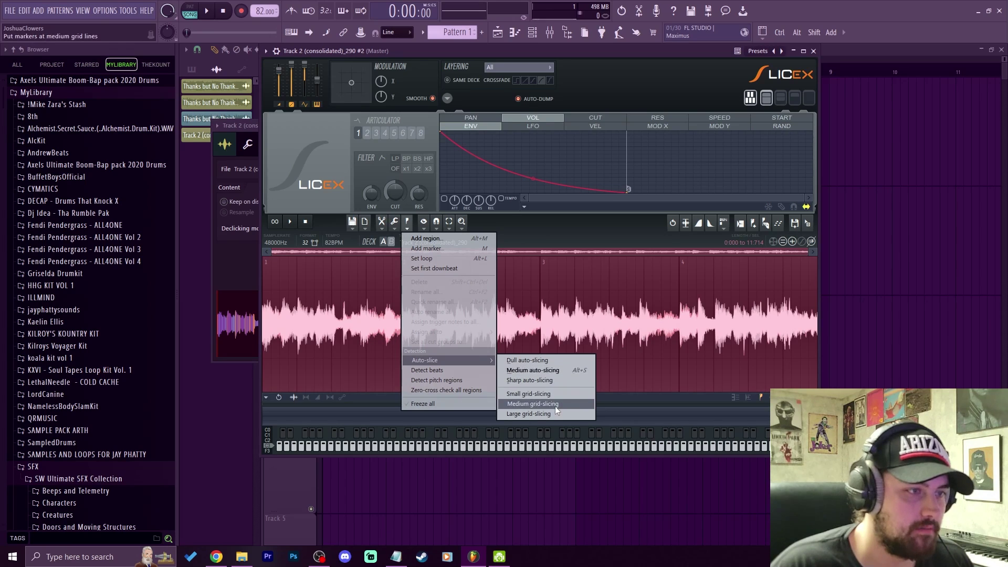
# Step: Try medium grid-slicing on the whole loop in Slicex, and delete all of its markers
pyautogui.click(563, 403)
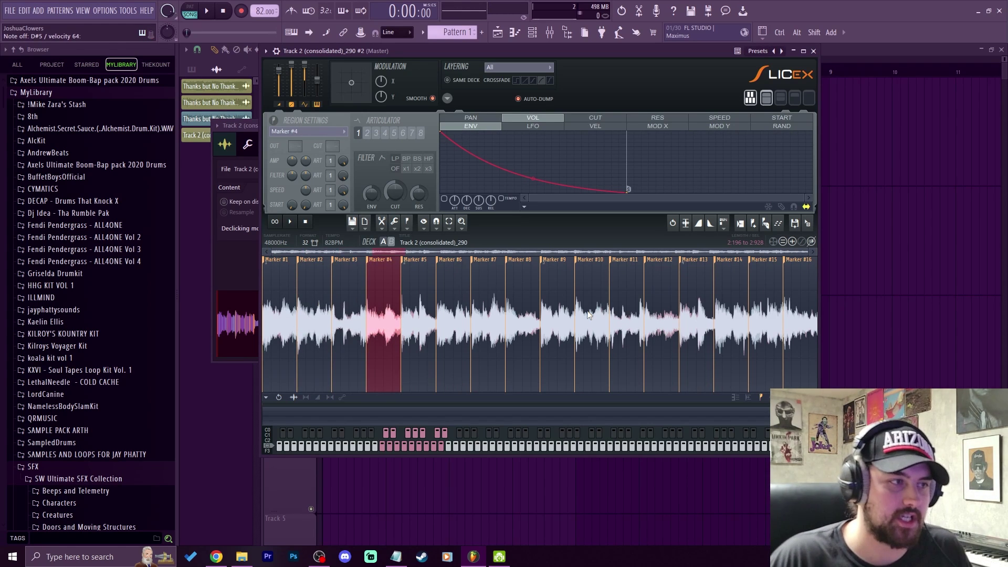
pyautogui.hotkey('ctrl', 'a')
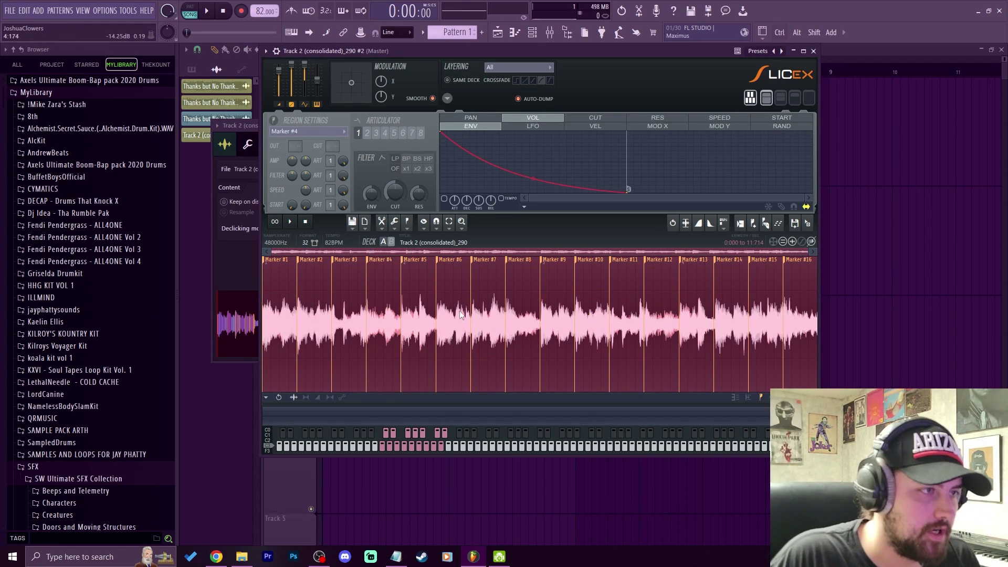
pyautogui.click(408, 229)
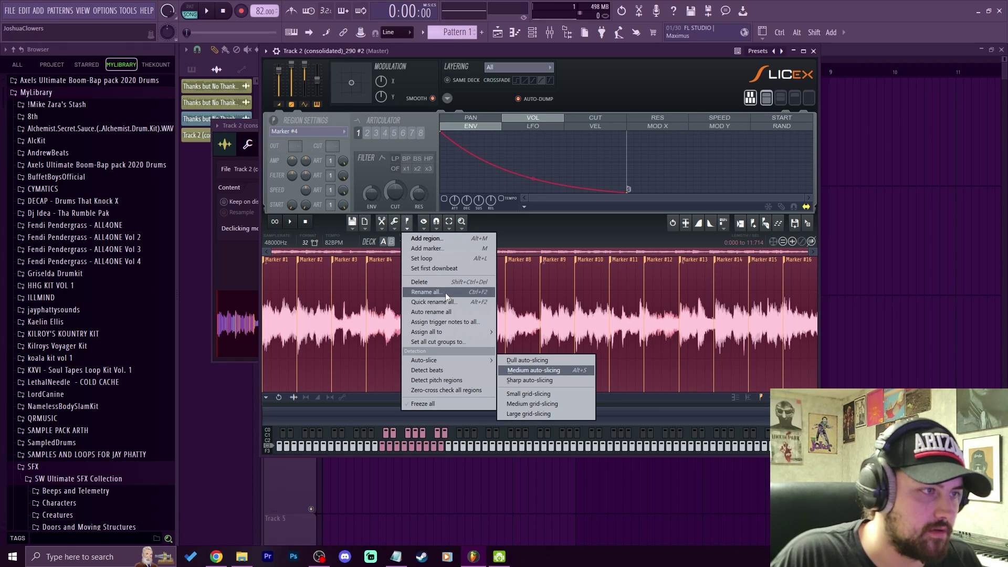
pyautogui.click(436, 282)
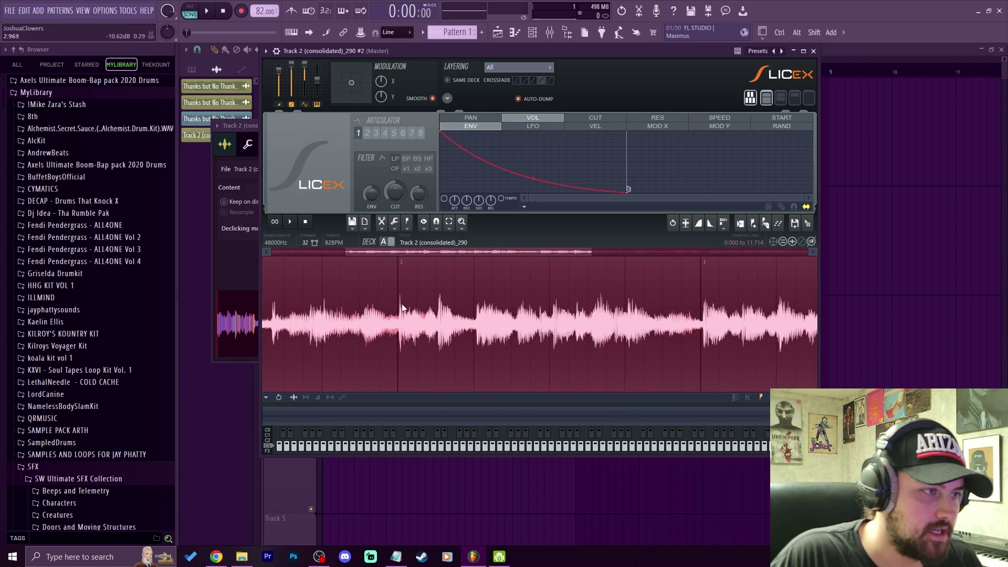
# Step: Add a marker named "chops" at the transient just after the start of bar 2 in the waveform
pyautogui.scroll(5, 402, 309)
pyautogui.click(413, 325)
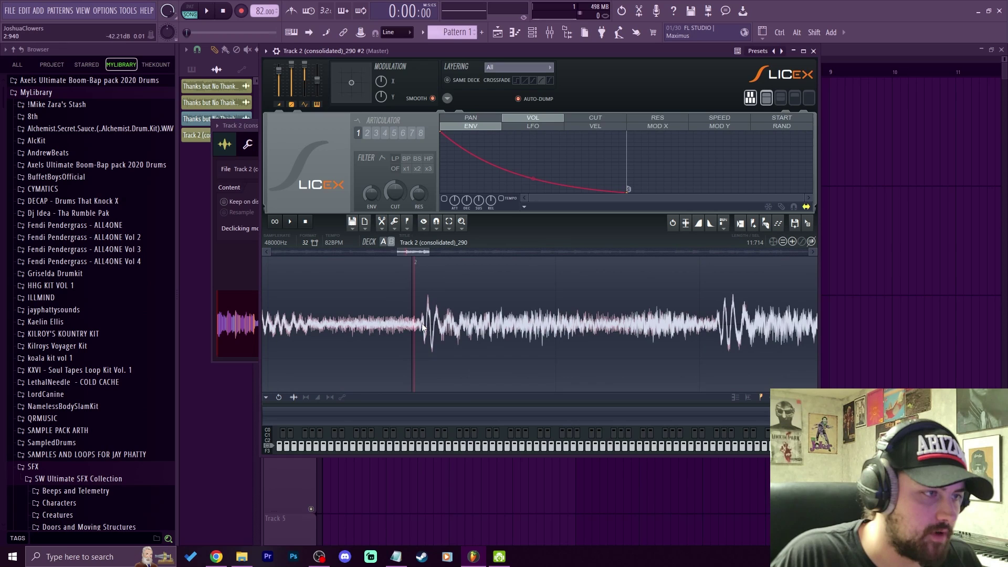
pyautogui.scroll(4, 423, 326)
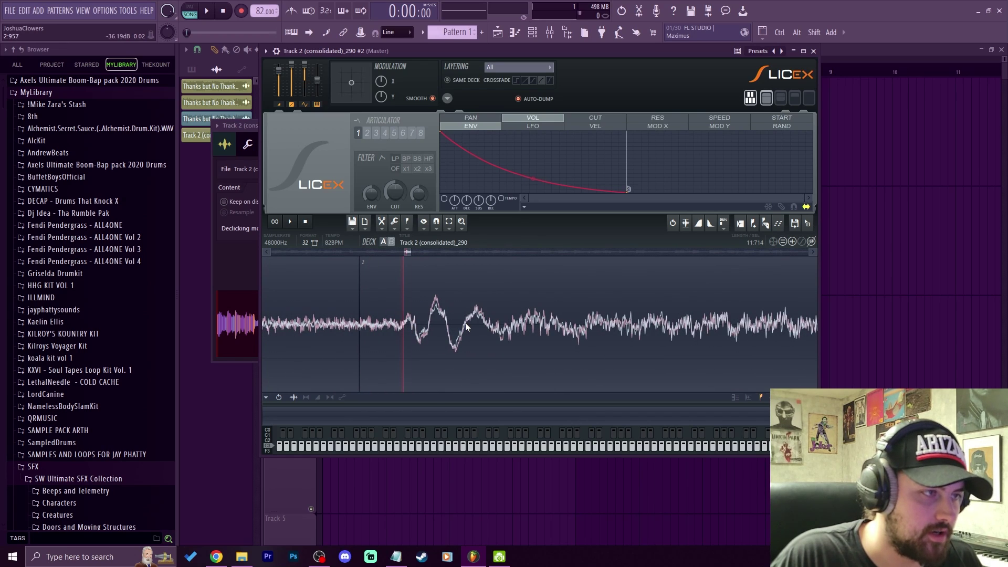
pyautogui.scroll(-3, 466, 326)
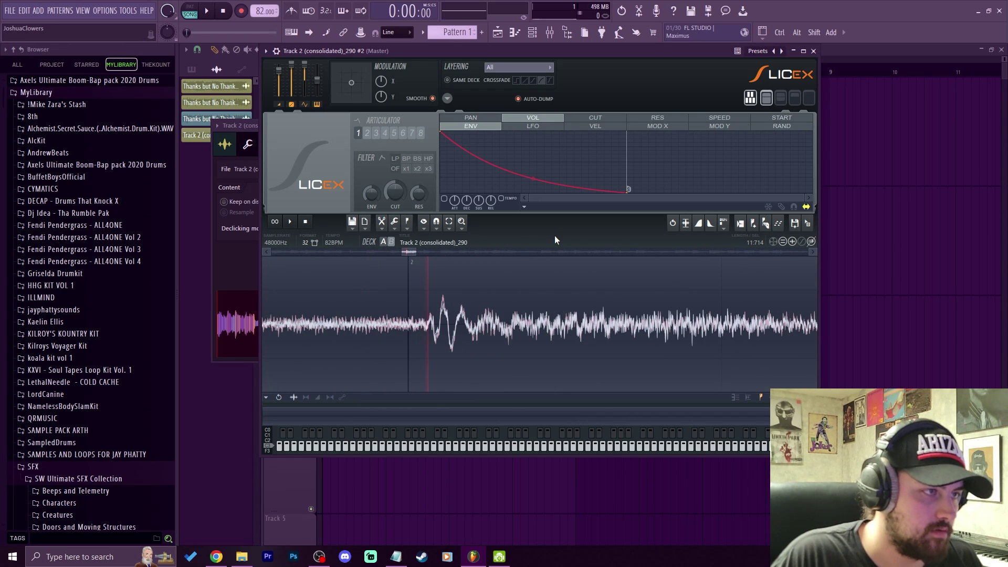
pyautogui.click(407, 223)
pyautogui.click(473, 248)
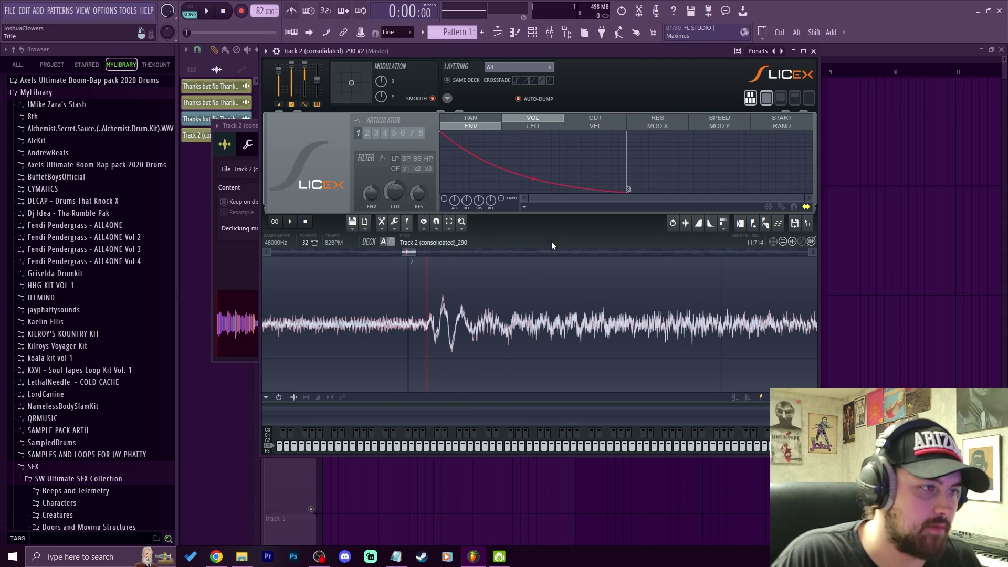
pyautogui.write('chop')
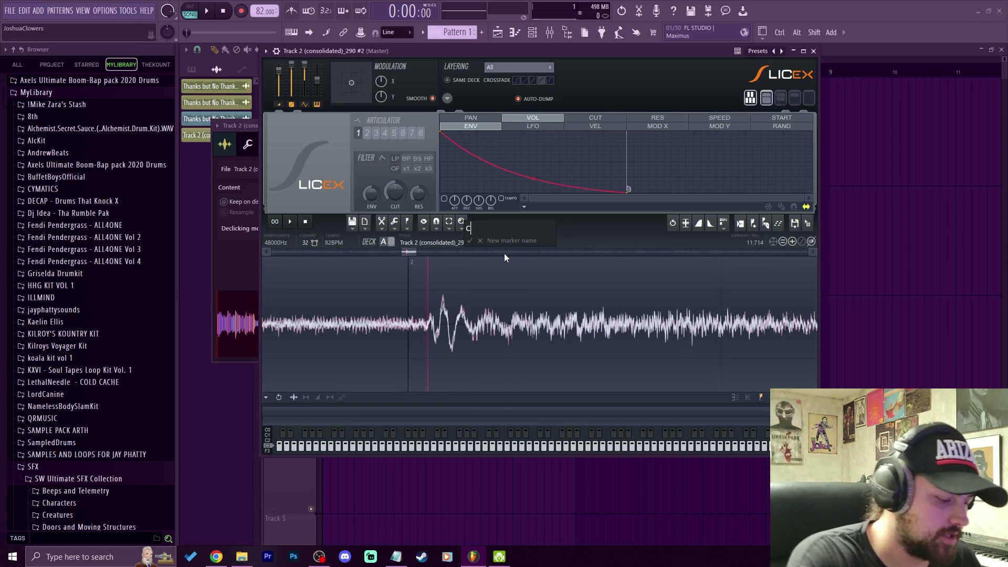
pyautogui.press('Return')
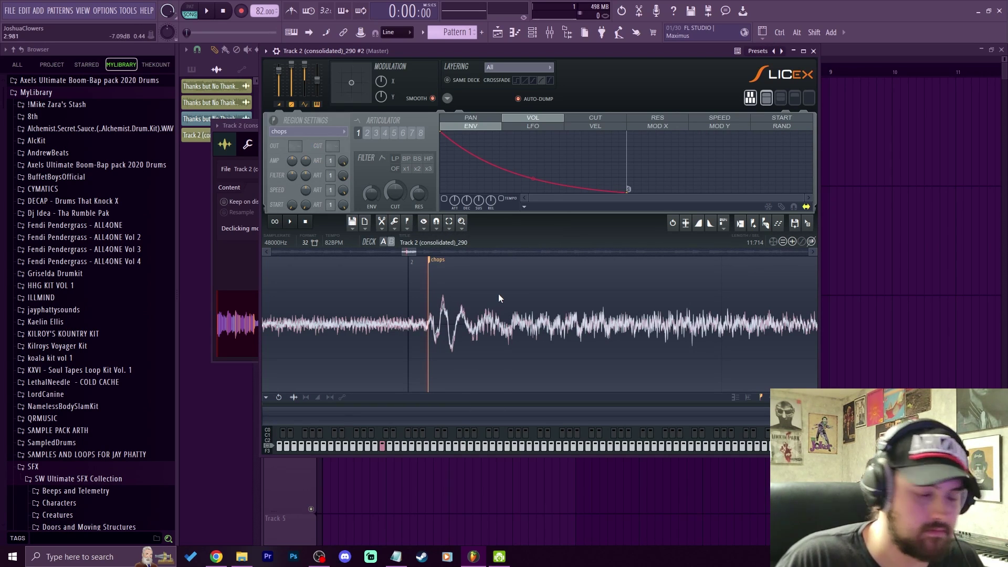
# Step: Audition the "chops" slice several times
pyautogui.click(499, 294)
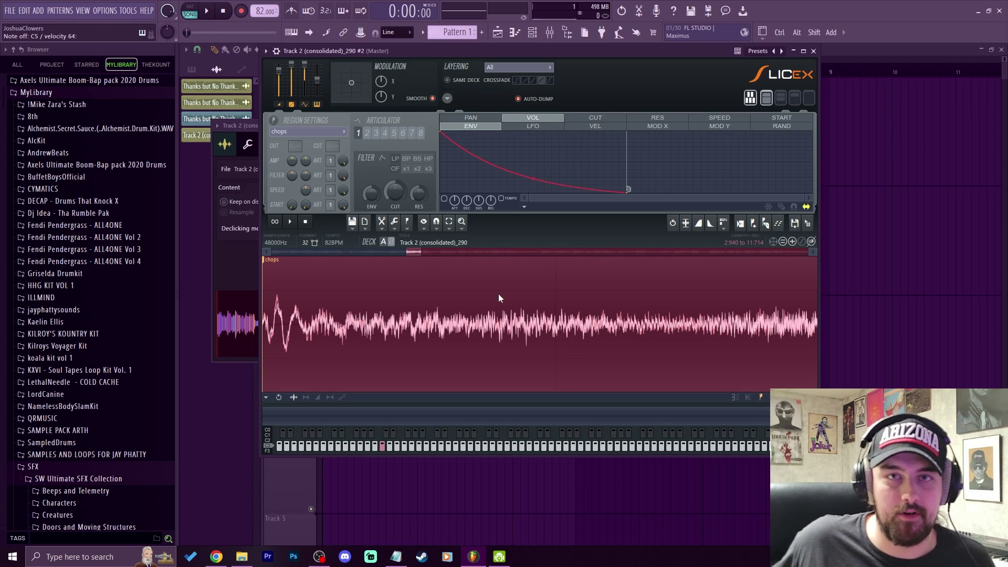
pyautogui.click(499, 296)
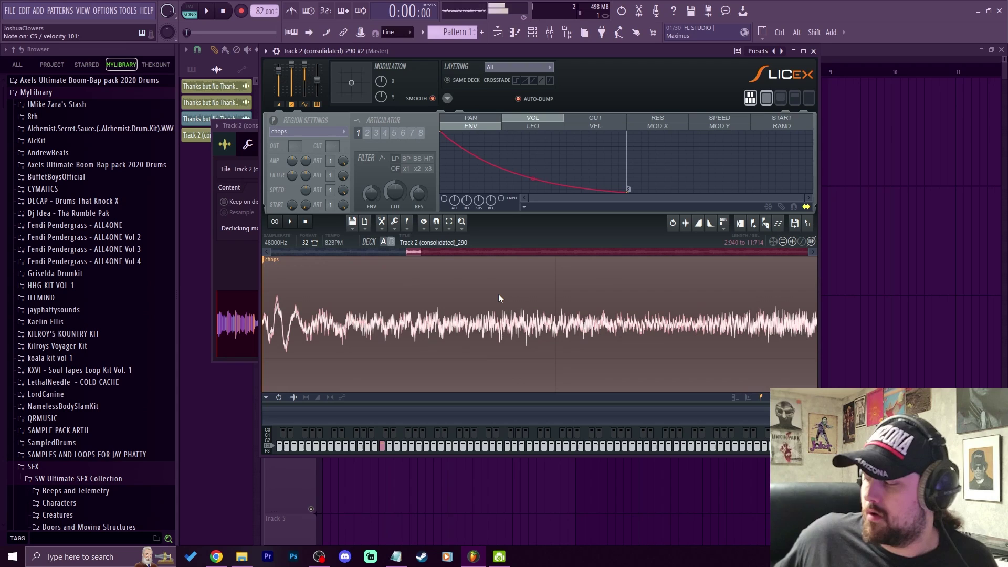
pyautogui.click(499, 296)
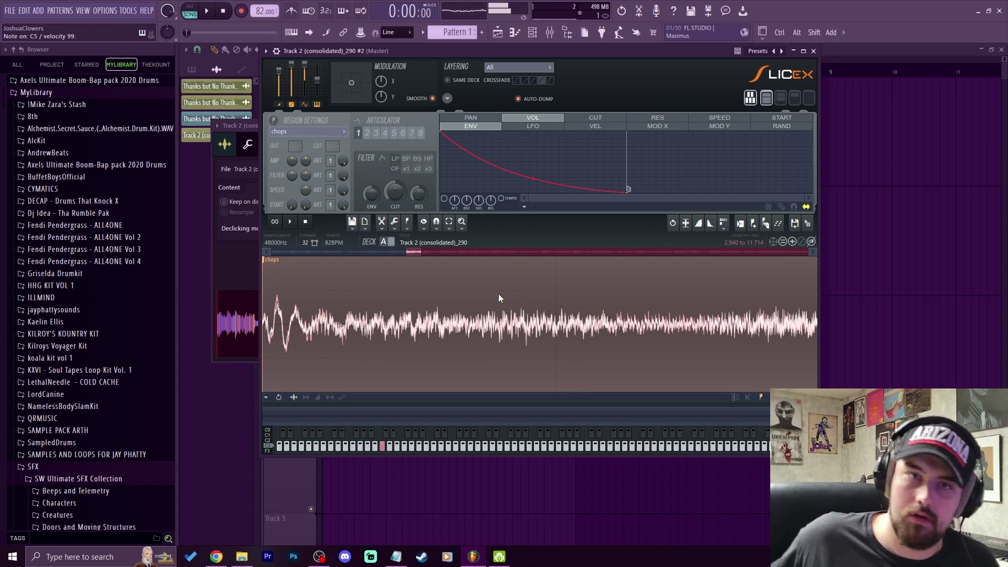
pyautogui.click(498, 295)
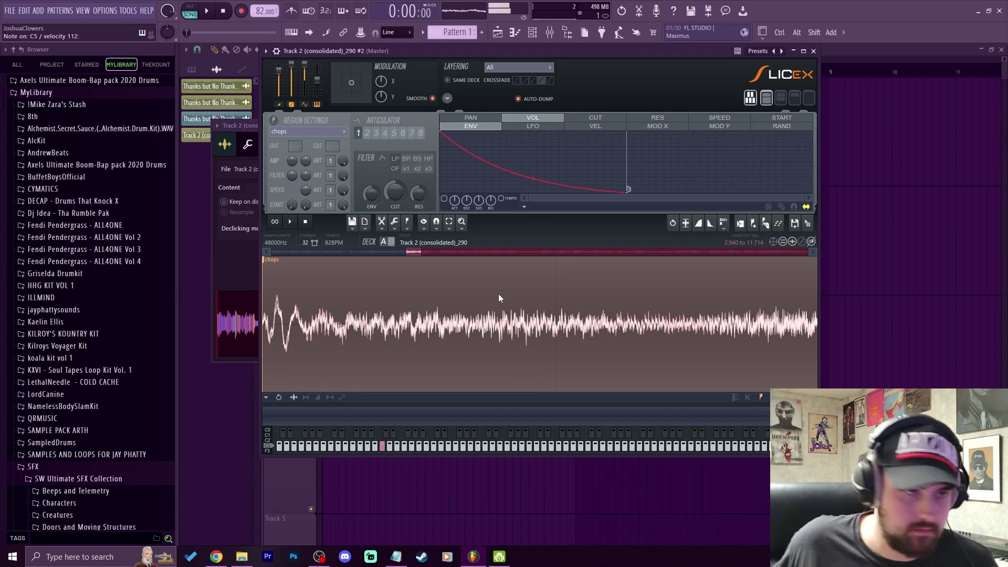
pyautogui.scroll(-5, 499, 298)
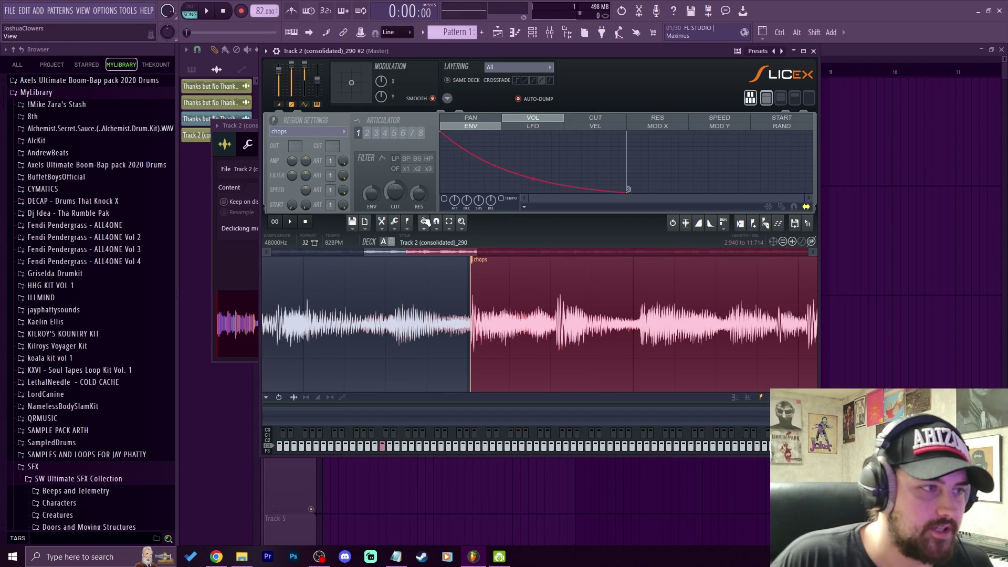
# Step: Review Slicex's snapping modes and its sample-processing tools, including the available scripts
pyautogui.click(436, 225)
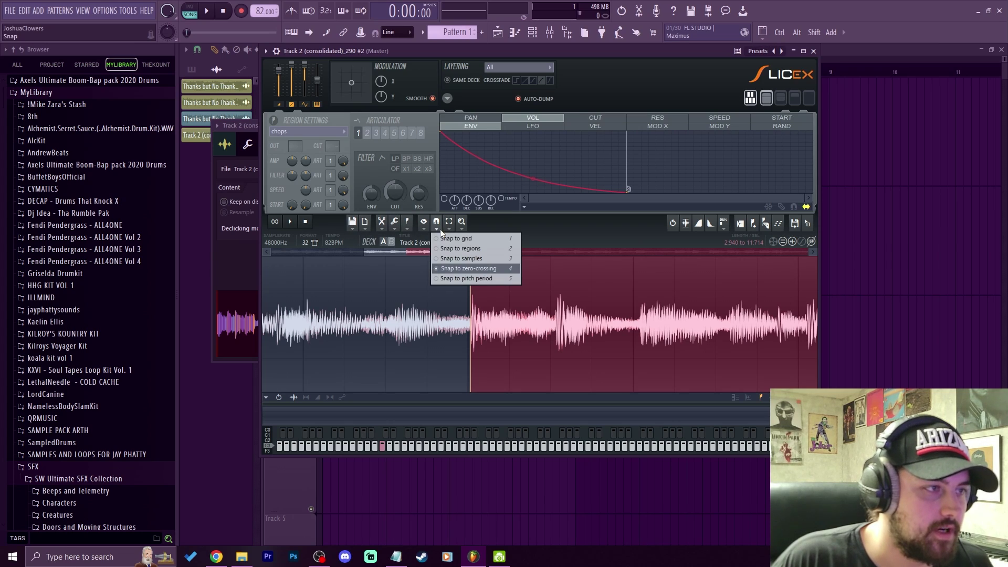
pyautogui.click(461, 223)
pyautogui.click(394, 226)
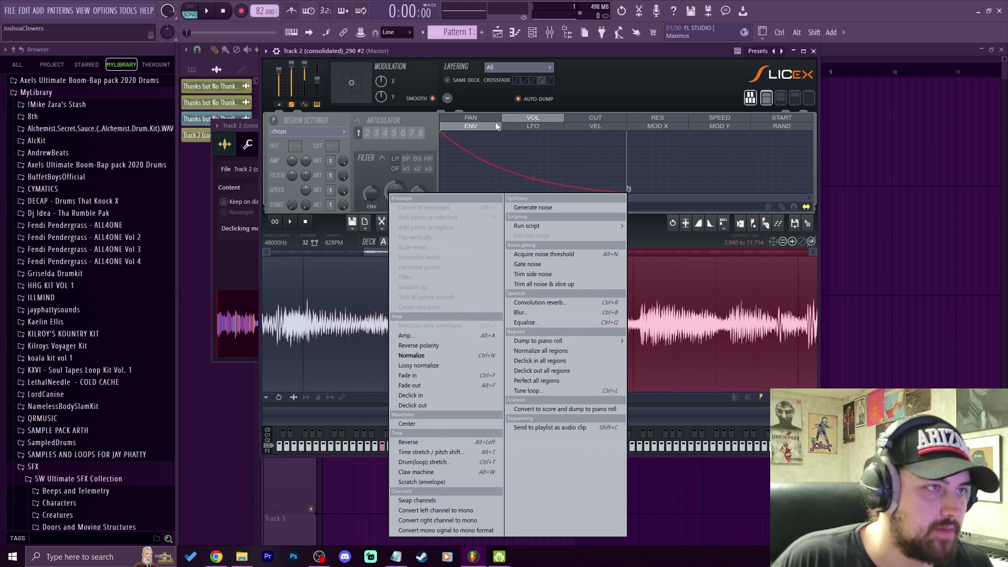
pyautogui.click(639, 12)
pyautogui.moveTo(486, 87); pyautogui.dragTo(656, 252)
pyautogui.click(891, 251)
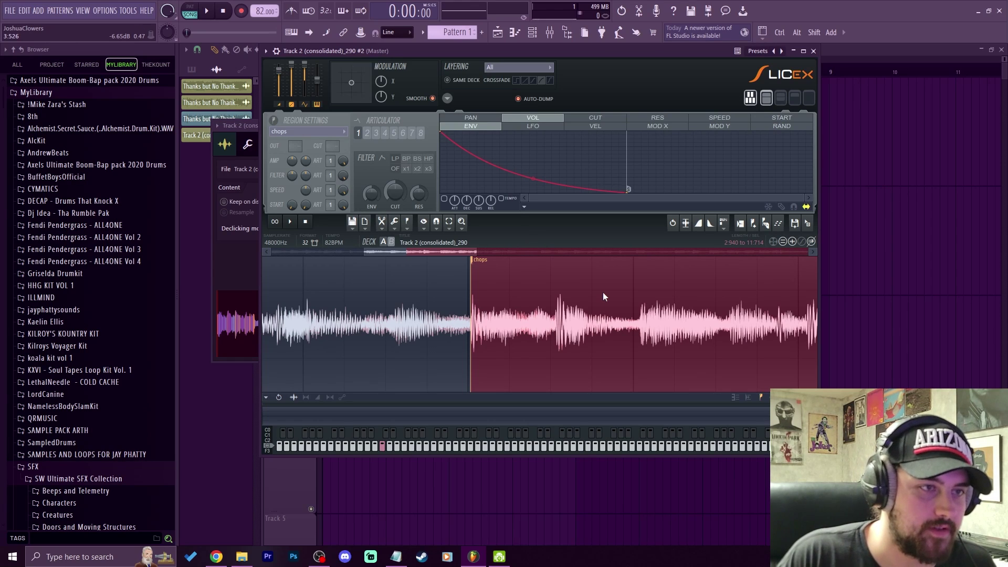
pyautogui.click(394, 222)
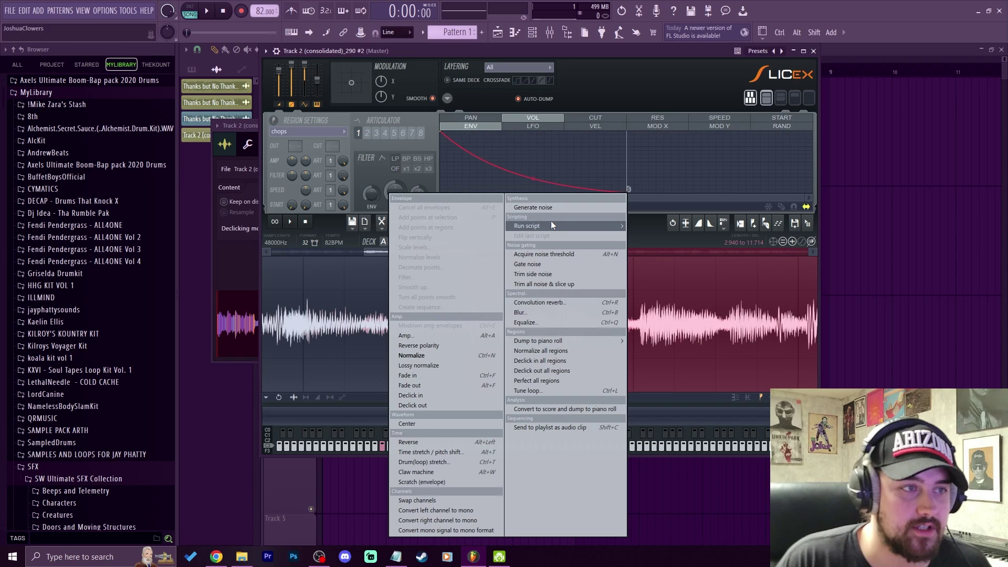
pyautogui.moveTo(551, 225)
pyautogui.moveTo(656, 237)
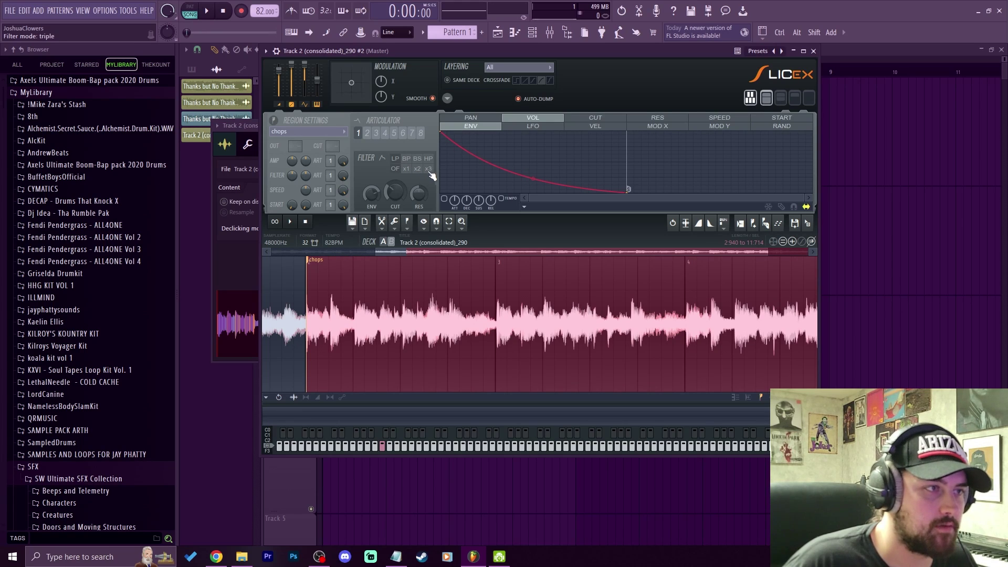
# Step: Try the triple filter mode and adjust the filter's cutoff frequency
pyautogui.click(429, 171)
pyautogui.scroll(8, 394, 194)
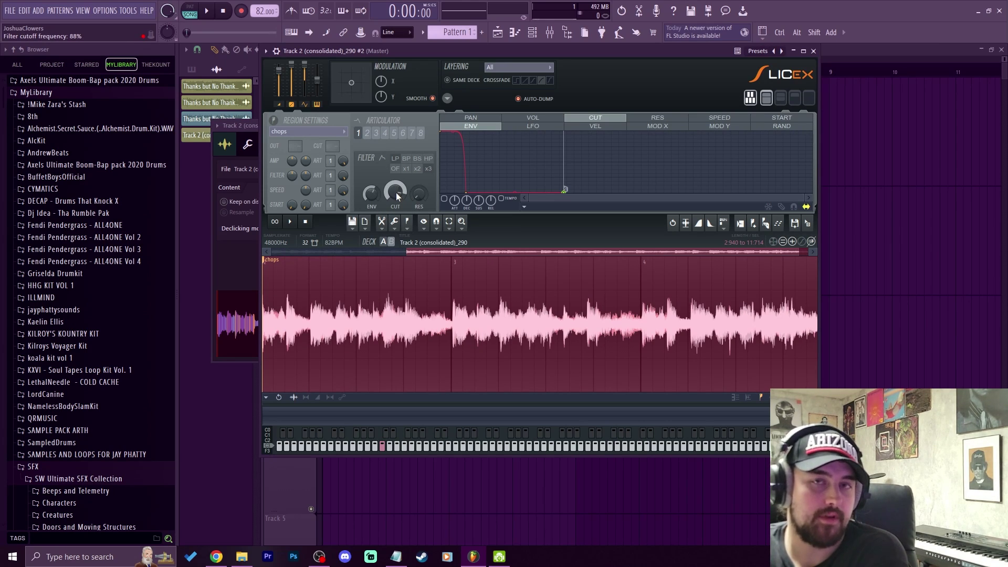
pyautogui.moveTo(397, 192)
pyautogui.mouseDown()
pyautogui.moveTo(396, 228)
pyautogui.moveTo(395, 187)
pyautogui.mouseUp()
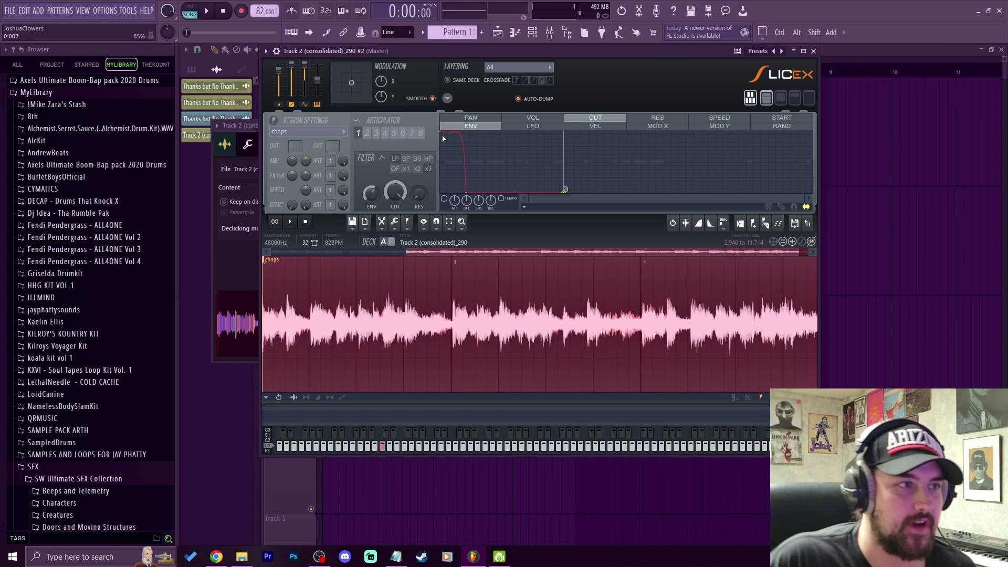
# Step: Look through the articulator's cutoff LFO and velocity mapping, speed random mapping, and panning envelope
pyautogui.click(556, 126)
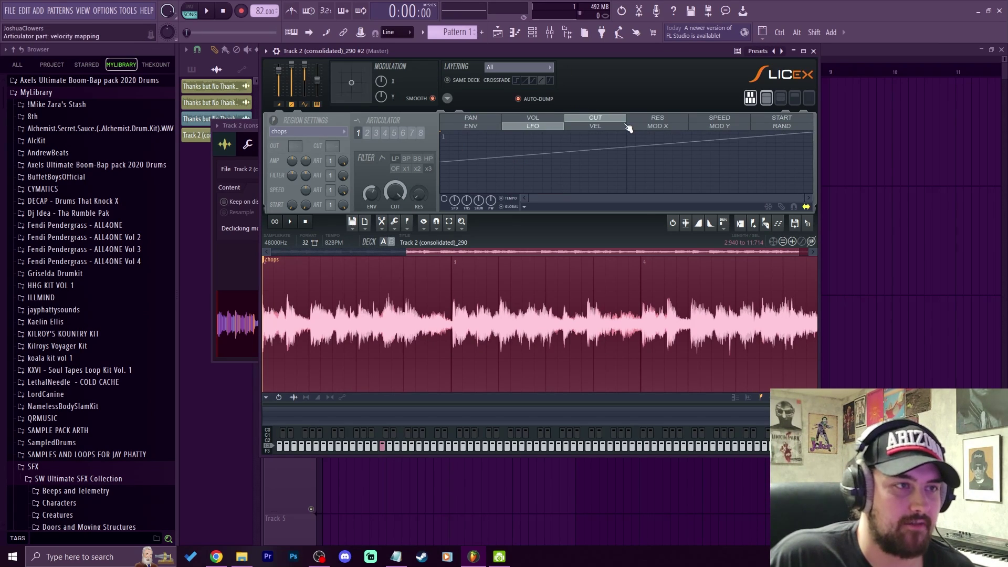
pyautogui.click(598, 126)
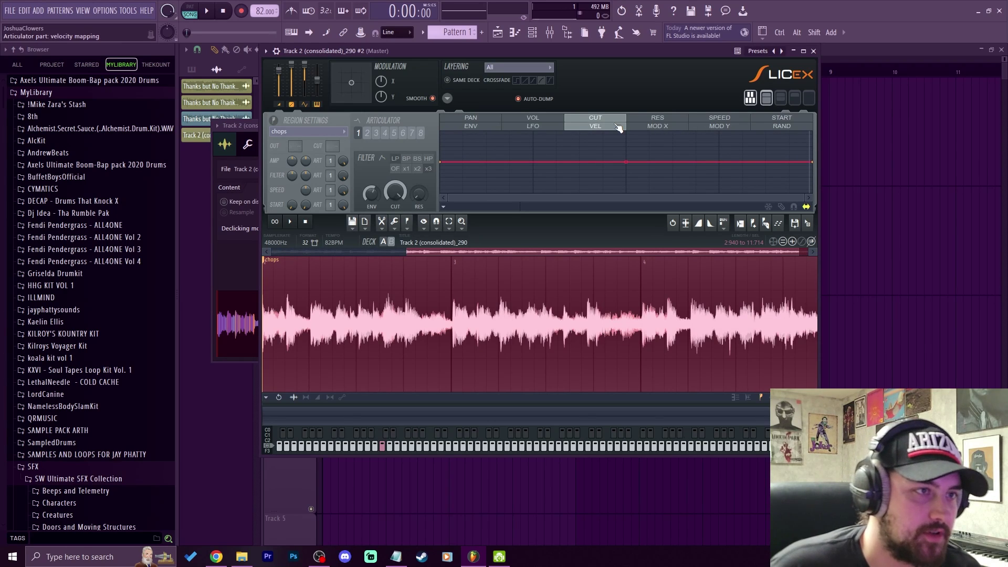
pyautogui.click(735, 120)
pyautogui.click(789, 126)
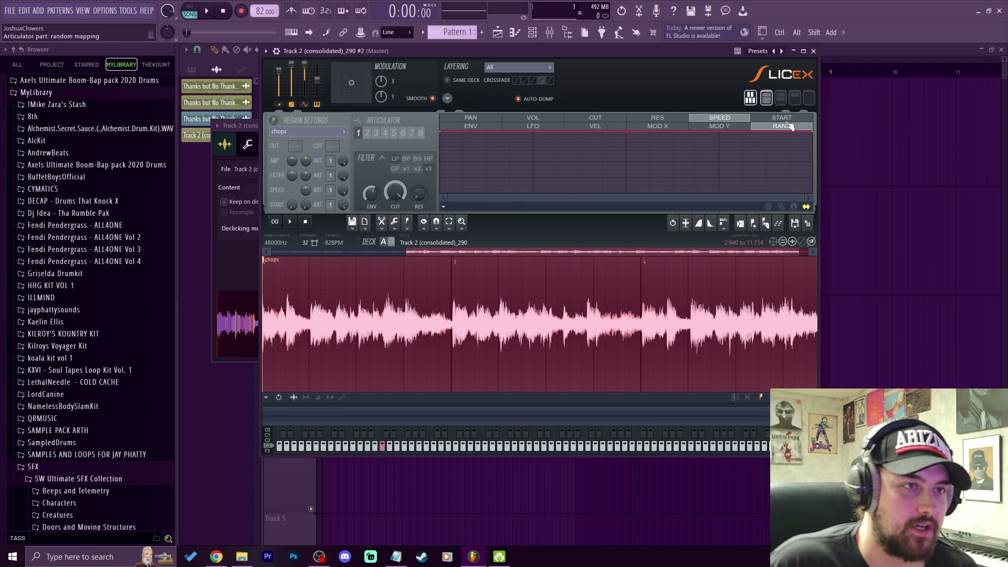
pyautogui.click(492, 125)
pyautogui.click(483, 120)
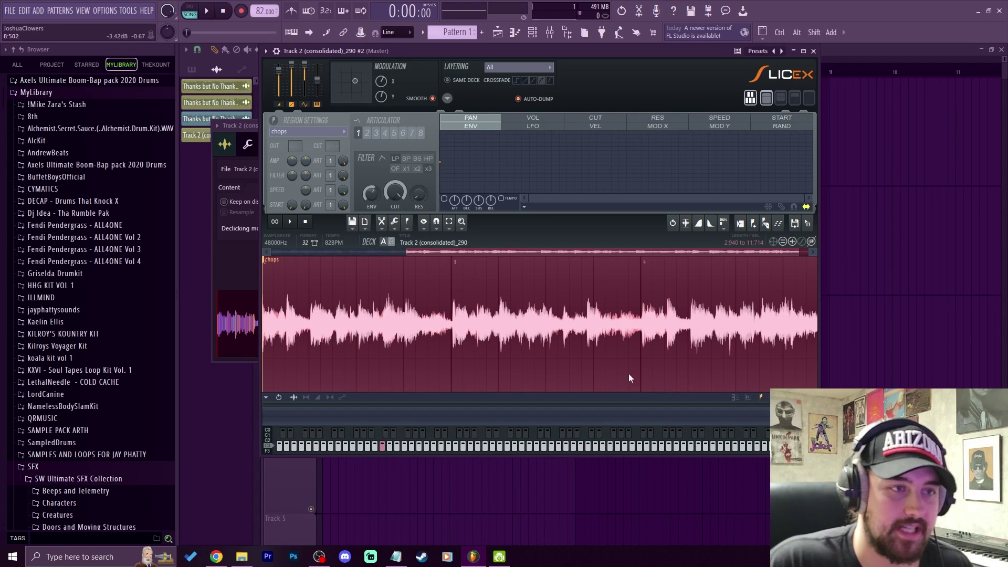
pyautogui.scroll(-2, 680, 325)
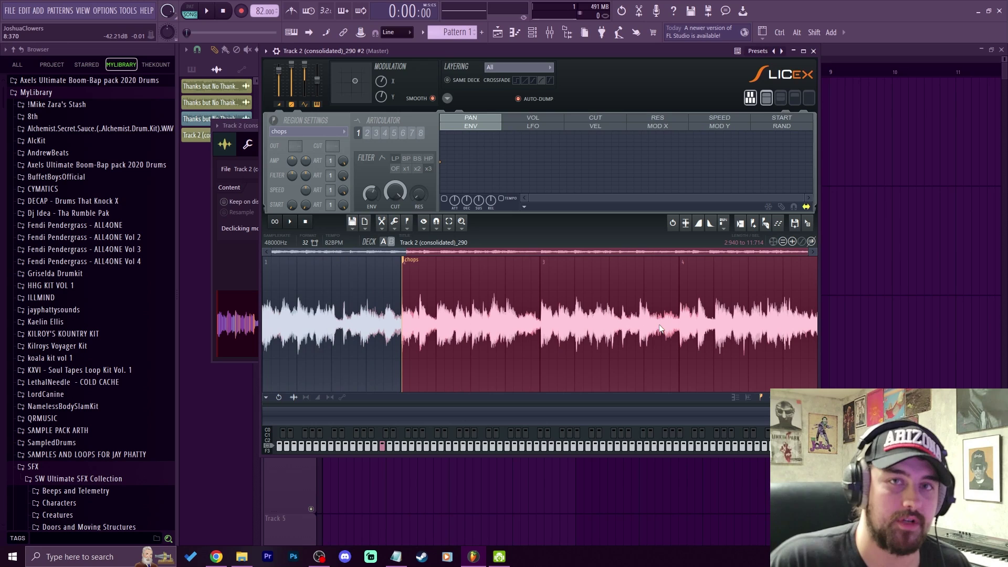
pyautogui.scroll(4, 531, 342)
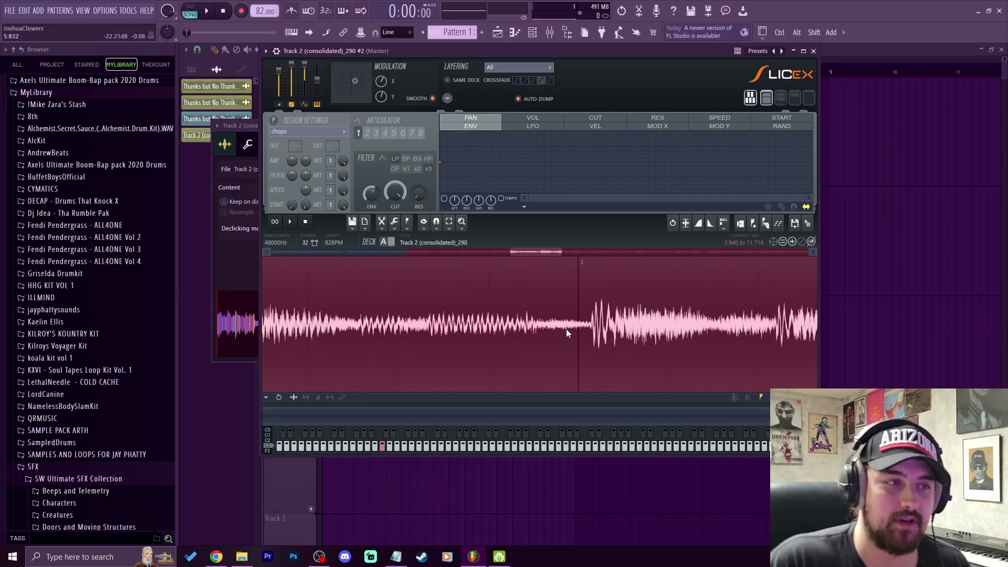
pyautogui.scroll(-4, 569, 323)
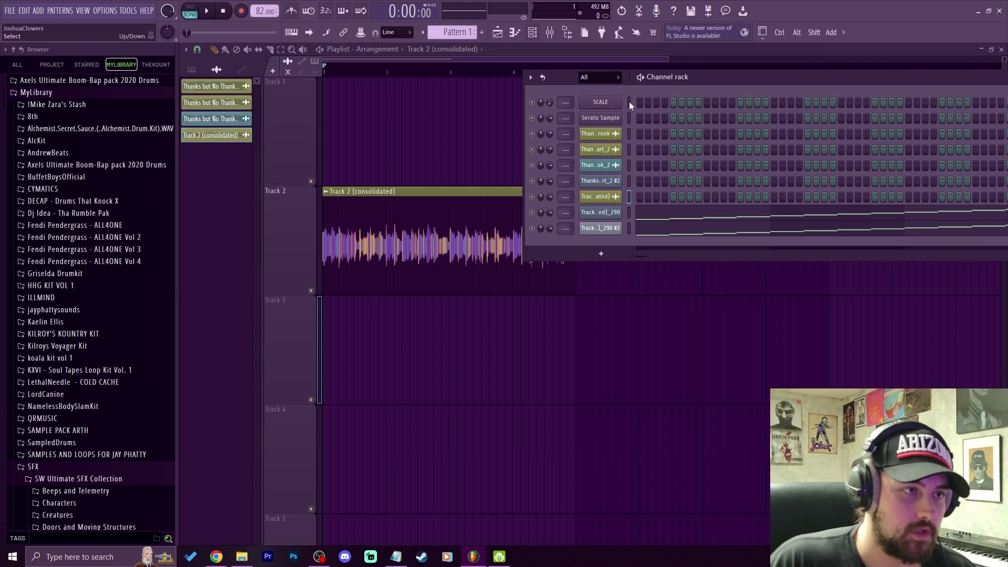
# Step: Cut the notes from both sliced Track 2 channels and delete the consolidated clip from Track 2 in the playlist
pyautogui.moveTo(695, 73); pyautogui.dragTo(609, 45)
pyautogui.rightClick(517, 178)
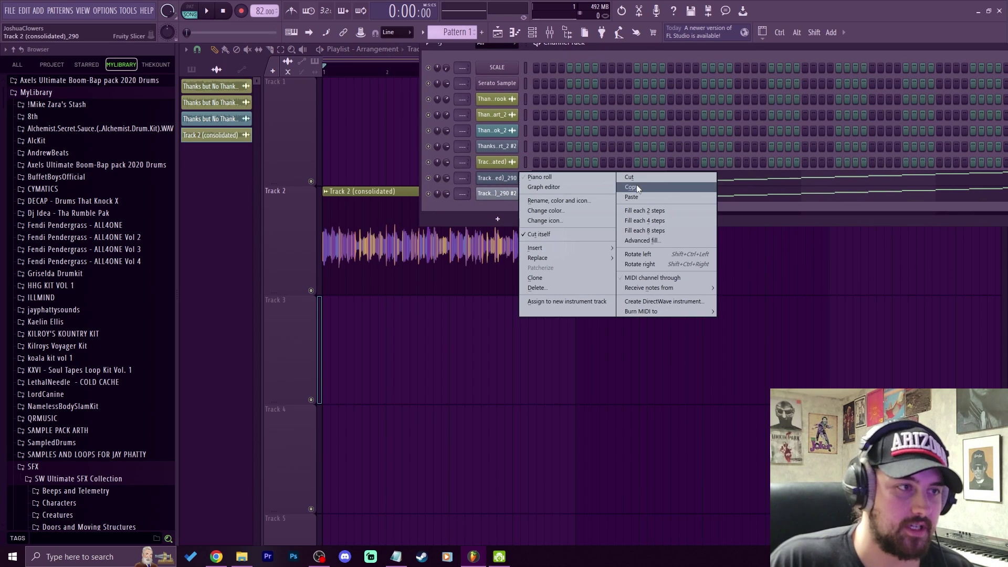
pyautogui.rightClick(499, 193)
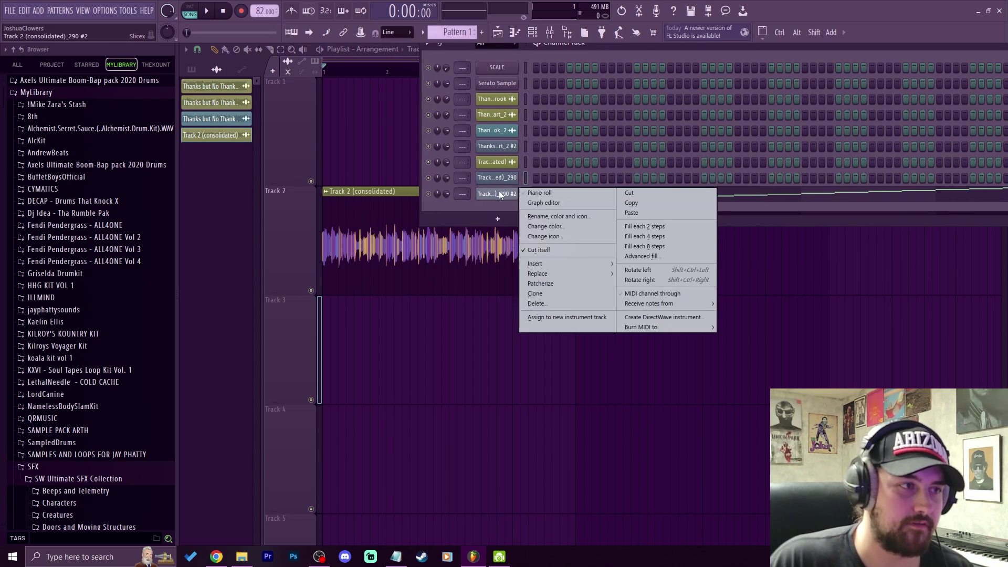
pyautogui.click(652, 195)
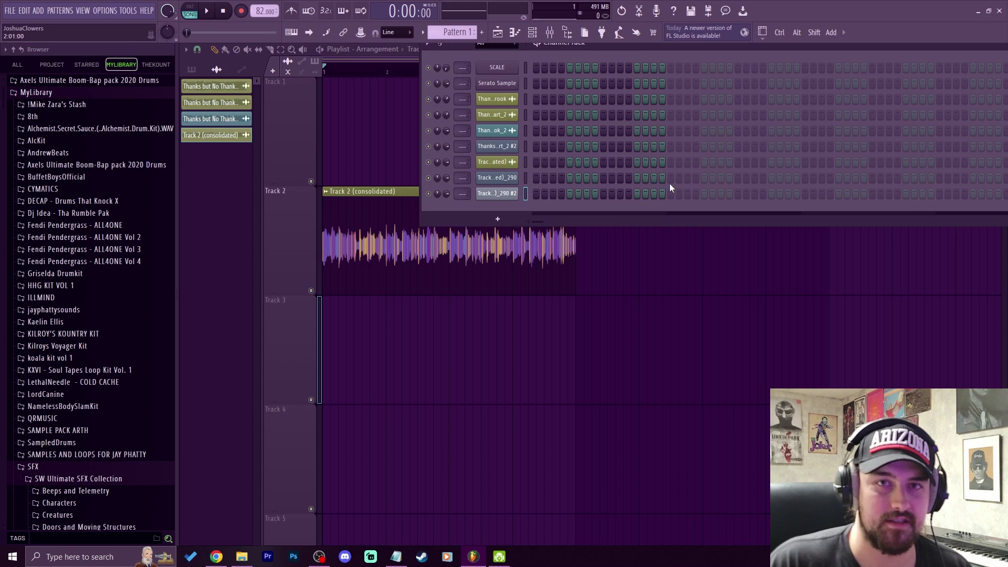
pyautogui.press('F6')
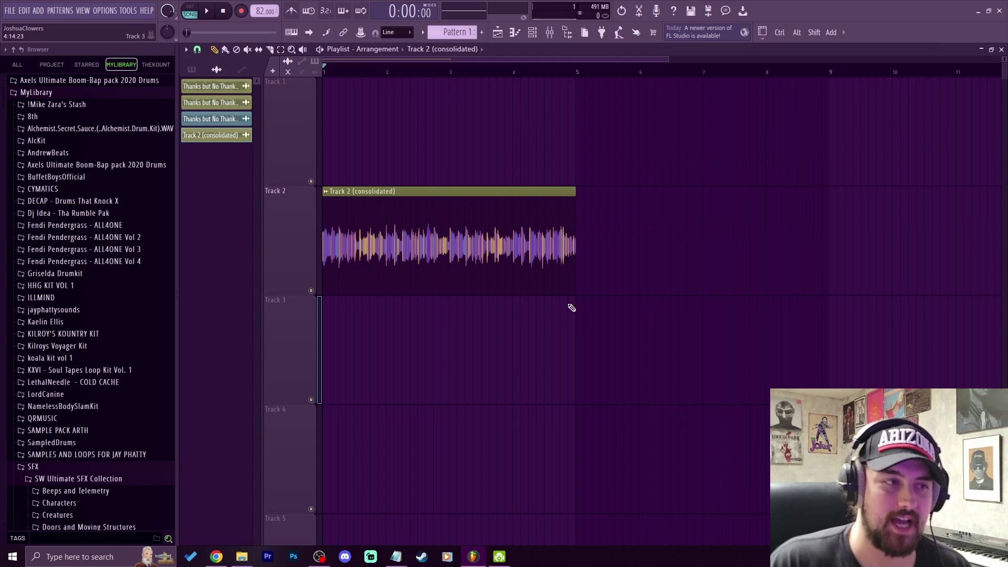
pyautogui.rightClick(472, 252)
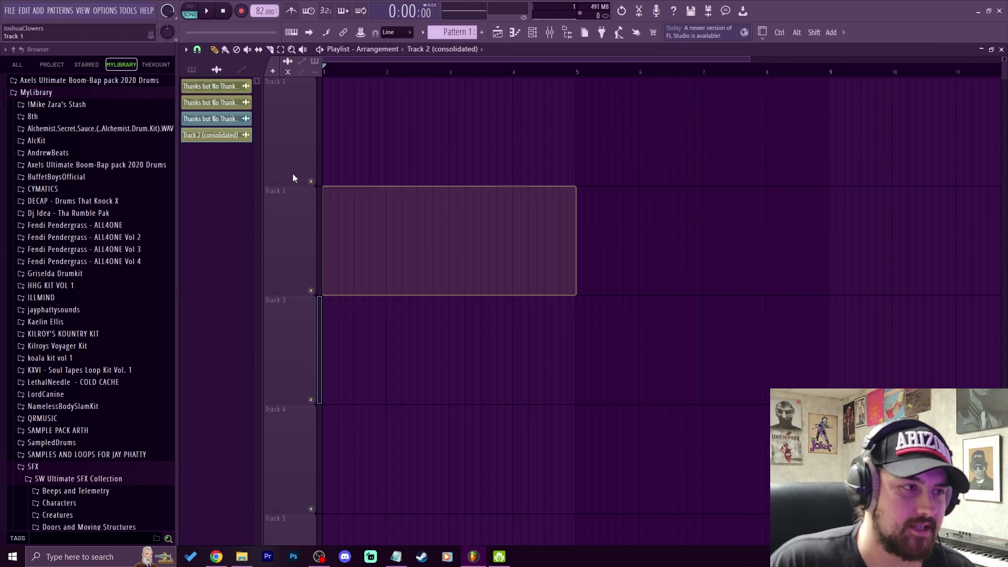
# Step: Add a new Serato Sample channel and load "Thanks but No Thanks General Crook" into it from the Samples folder
pyautogui.click(533, 33)
pyautogui.click(499, 219)
pyautogui.click(599, 198)
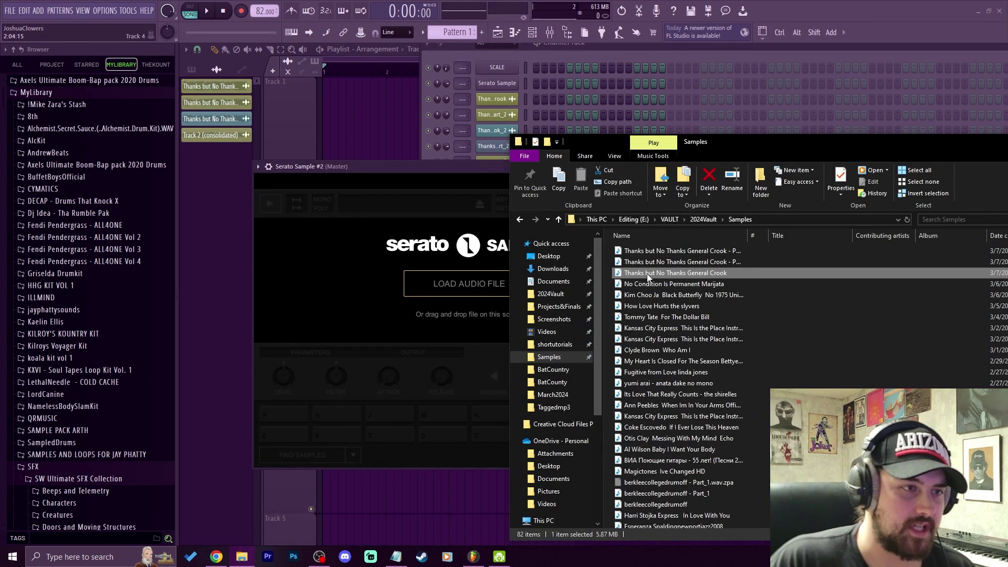
pyautogui.moveTo(646, 273); pyautogui.dragTo(410, 181)
pyautogui.click(447, 121)
pyautogui.moveTo(447, 121); pyautogui.dragTo(487, 91)
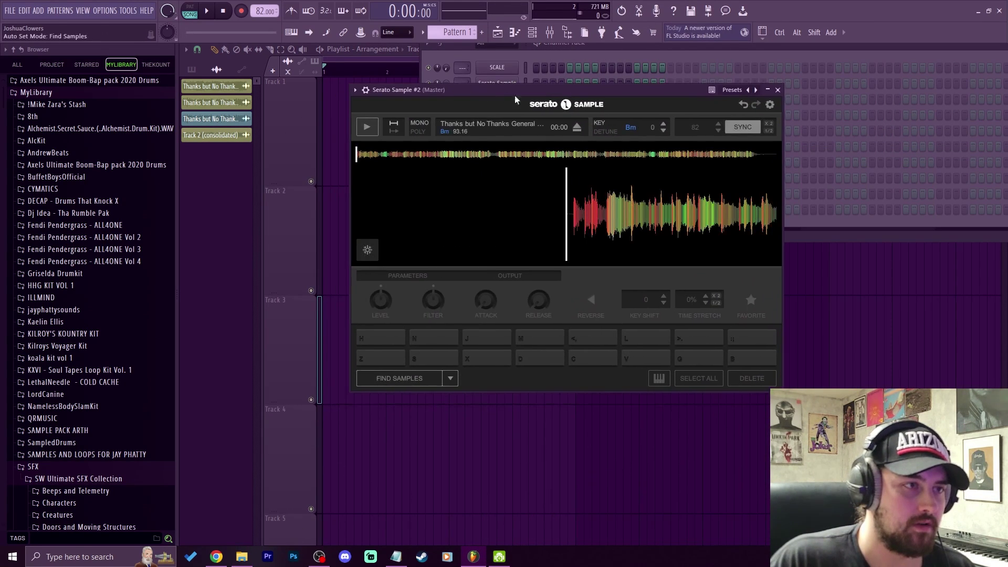
# Step: Lower the sample's key in Serato Sample by three semitones, to -3
pyautogui.click(664, 131)
pyautogui.click(663, 131)
pyautogui.click(663, 130)
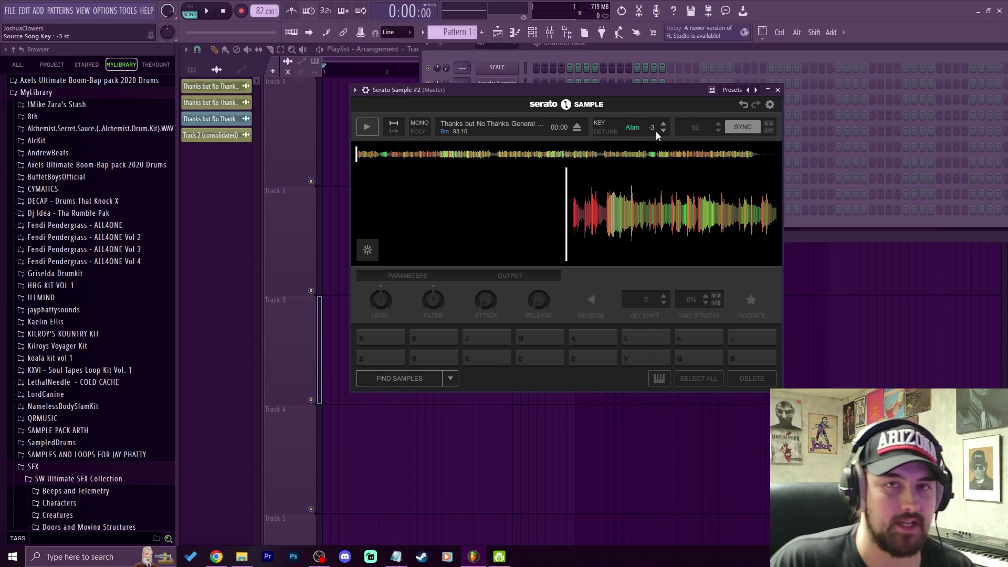
# Step: Assign a cue point at about 1:47 in the song to the first pad and audition it repeatedly
pyautogui.scroll(-3, 695, 198)
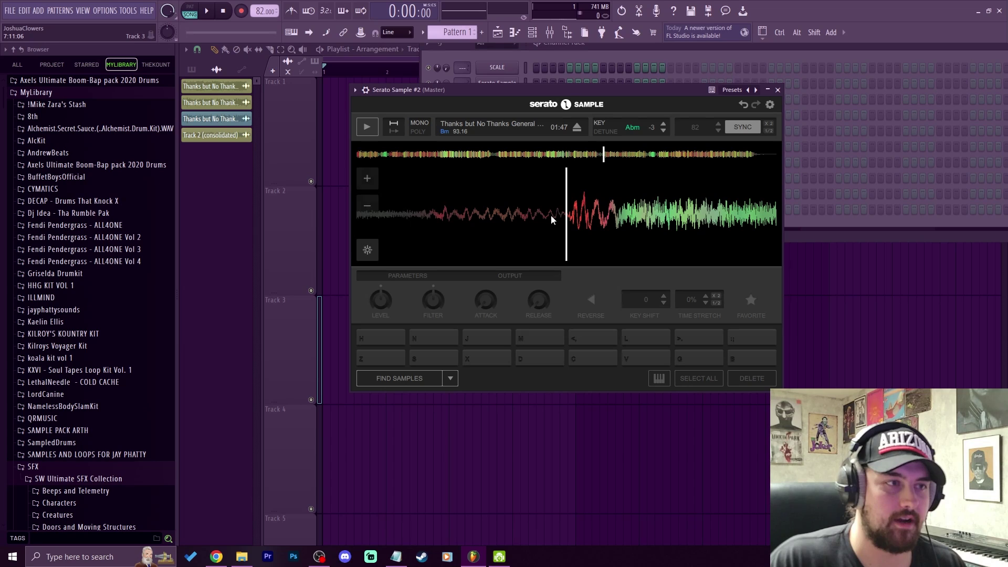
pyautogui.click(378, 358)
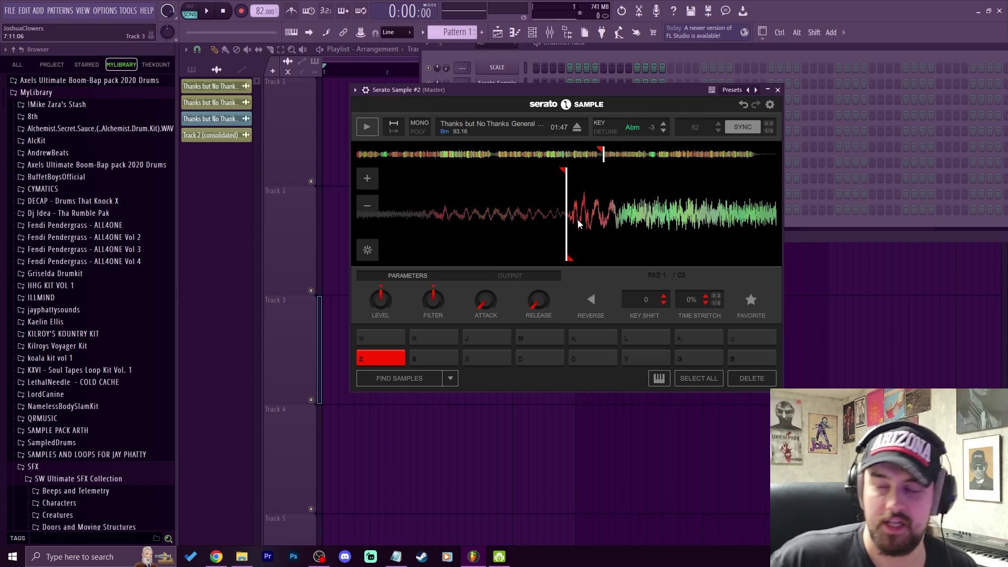
pyautogui.press('z')
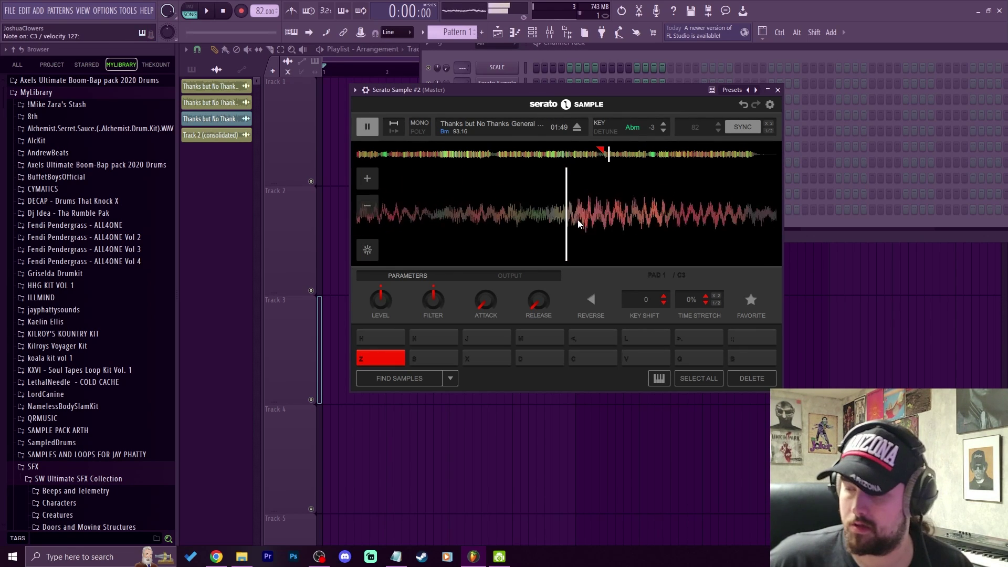
pyautogui.press('z')
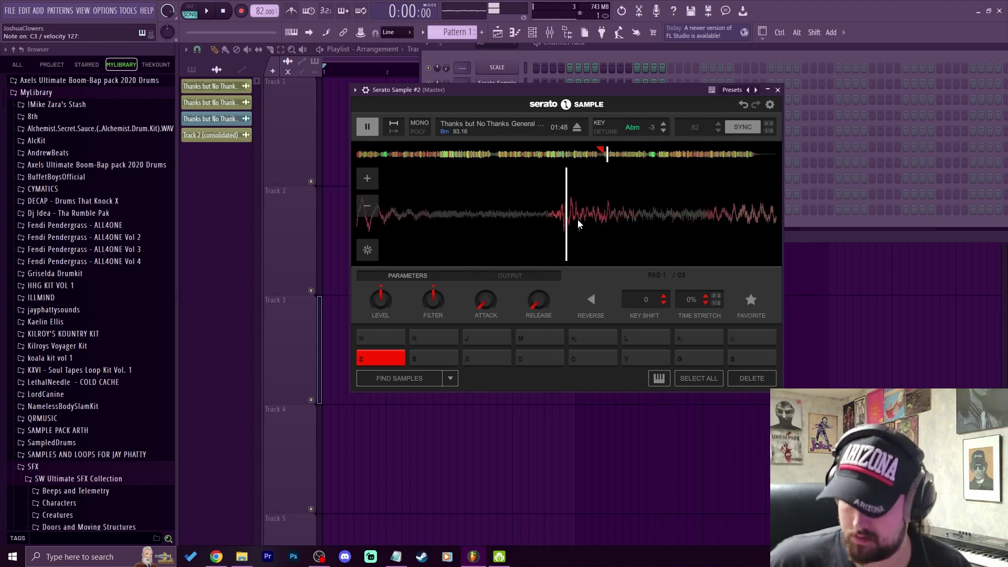
pyautogui.press('z')
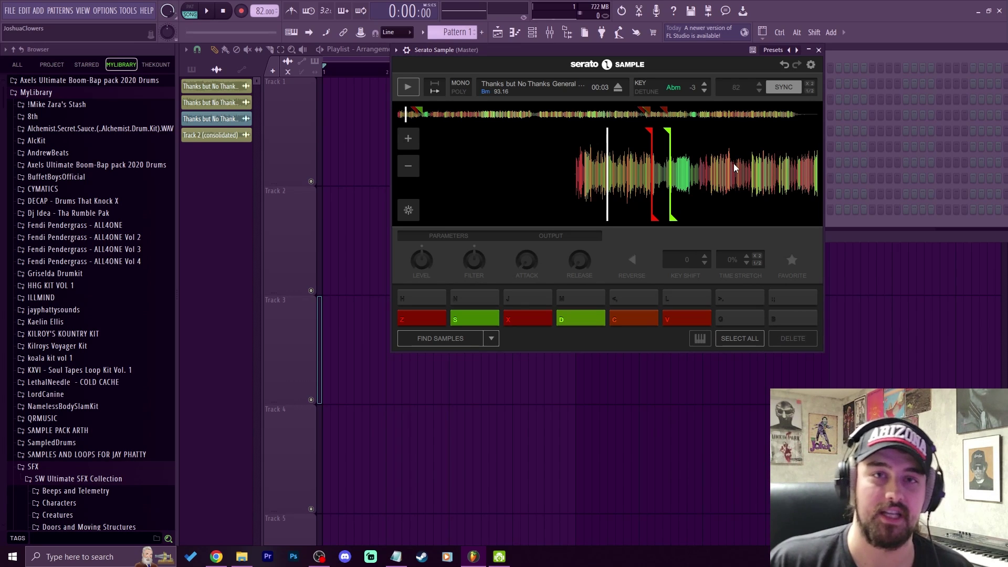
# Step: Play a sequence of the existing chops on pads 1, 2, 3, 5 and 6 in the first Serato Sample instance, and stop playback
pyautogui.press('z')
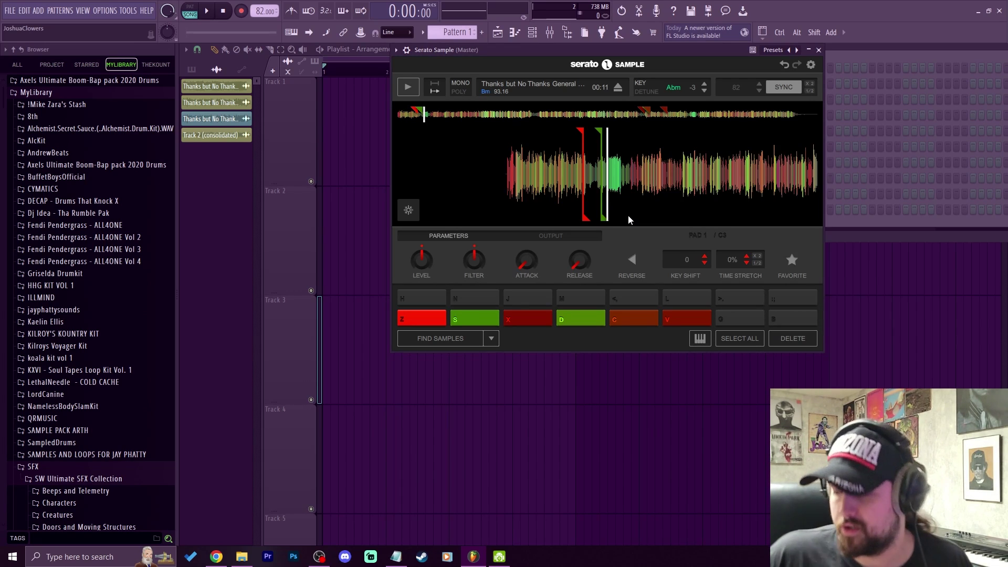
pyautogui.press('s')
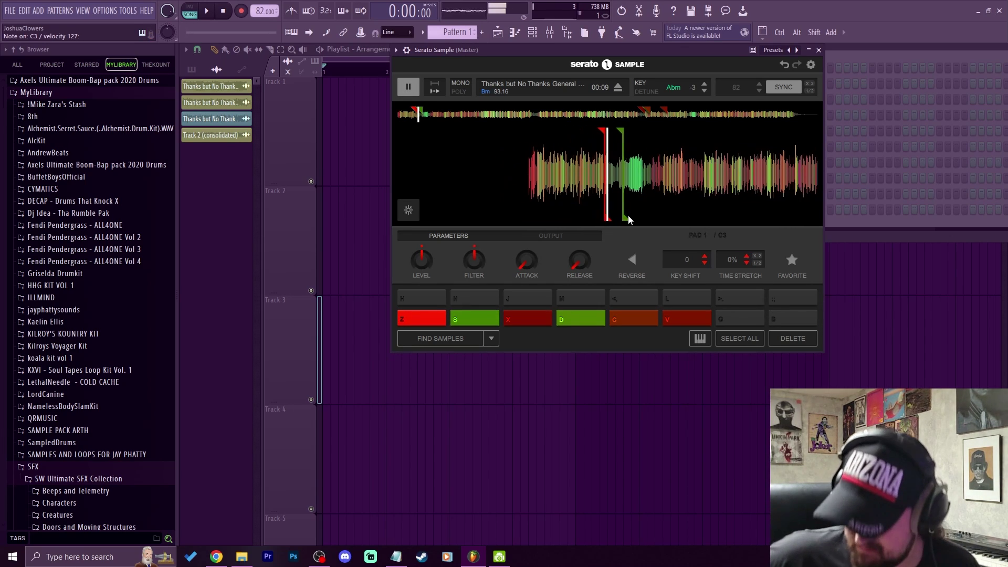
pyautogui.press('s')
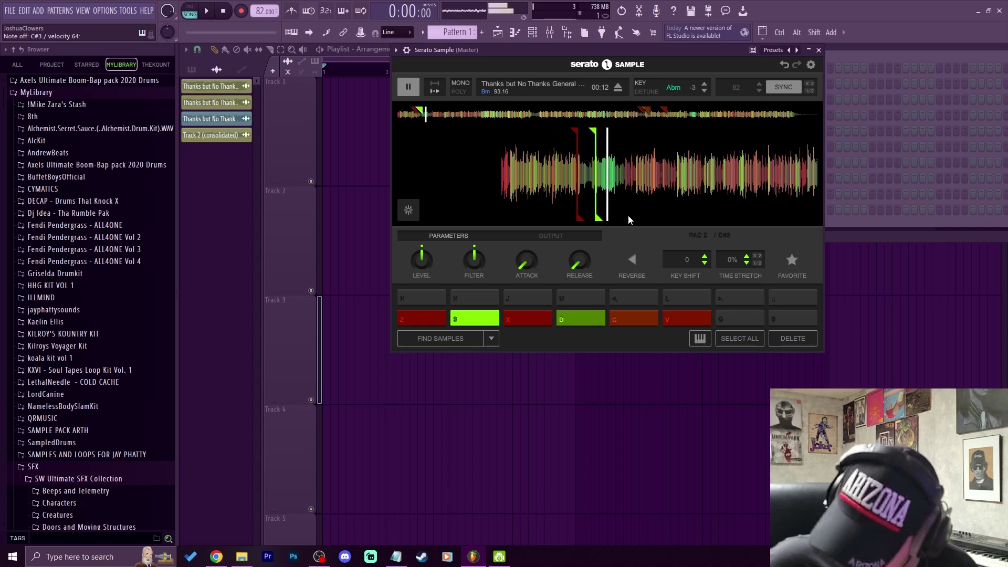
pyautogui.press('z')
pyautogui.press('s')
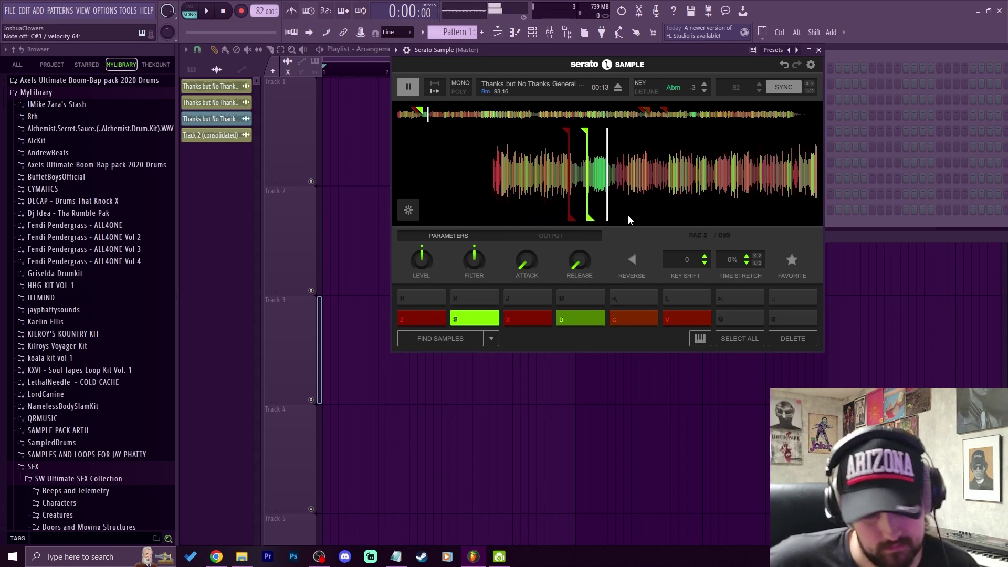
pyautogui.press('x')
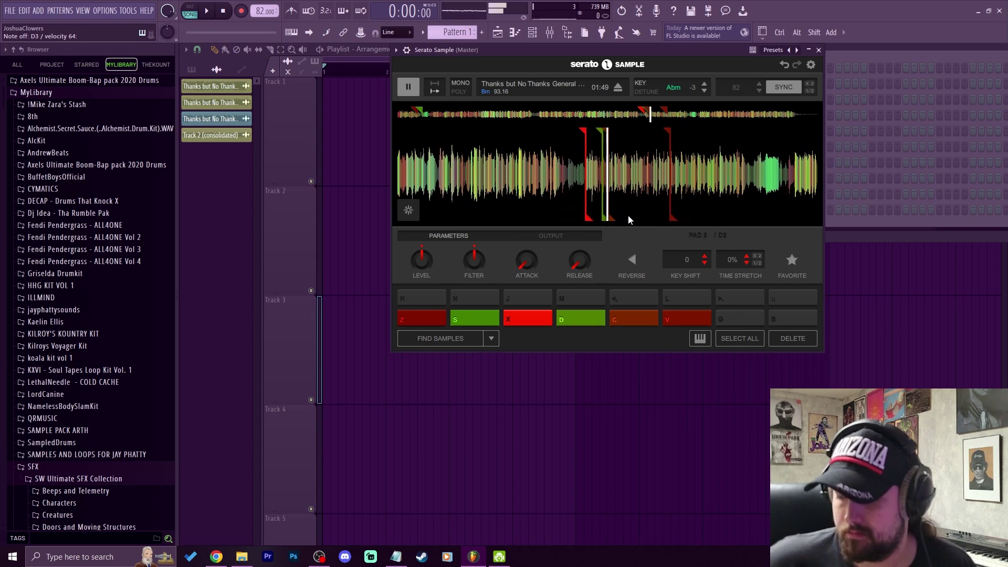
pyautogui.press('x')
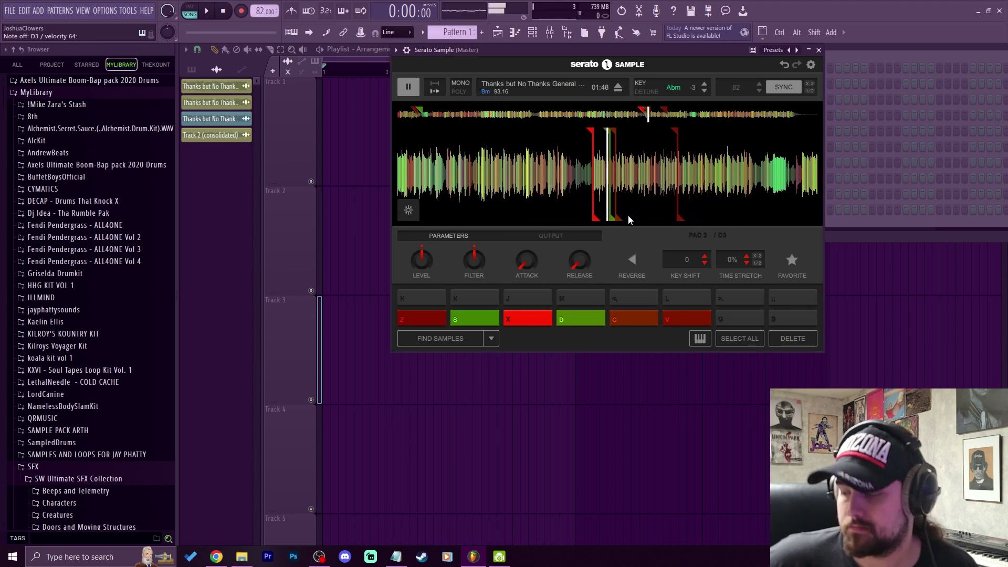
pyautogui.press('x')
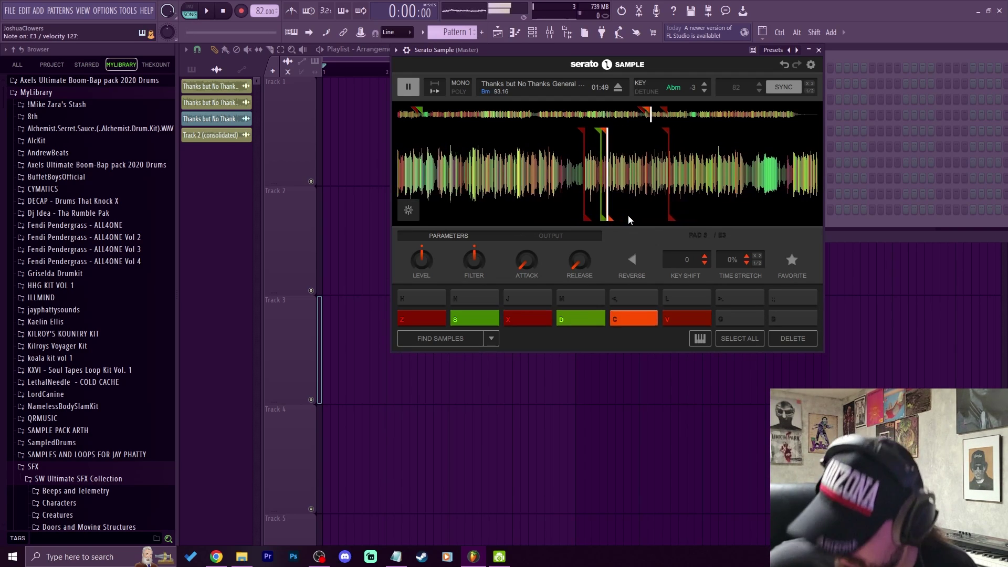
pyautogui.press('c')
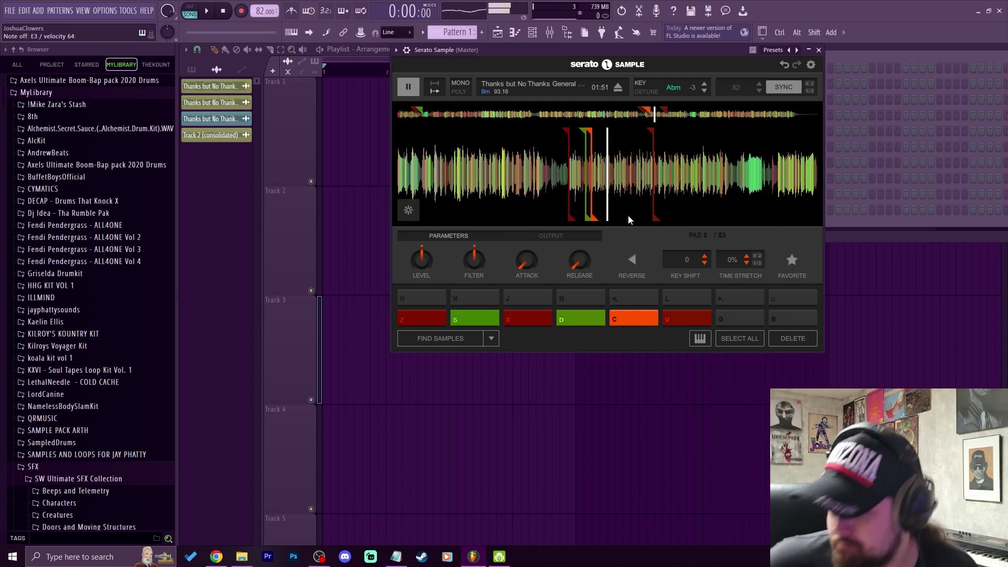
pyautogui.press('c')
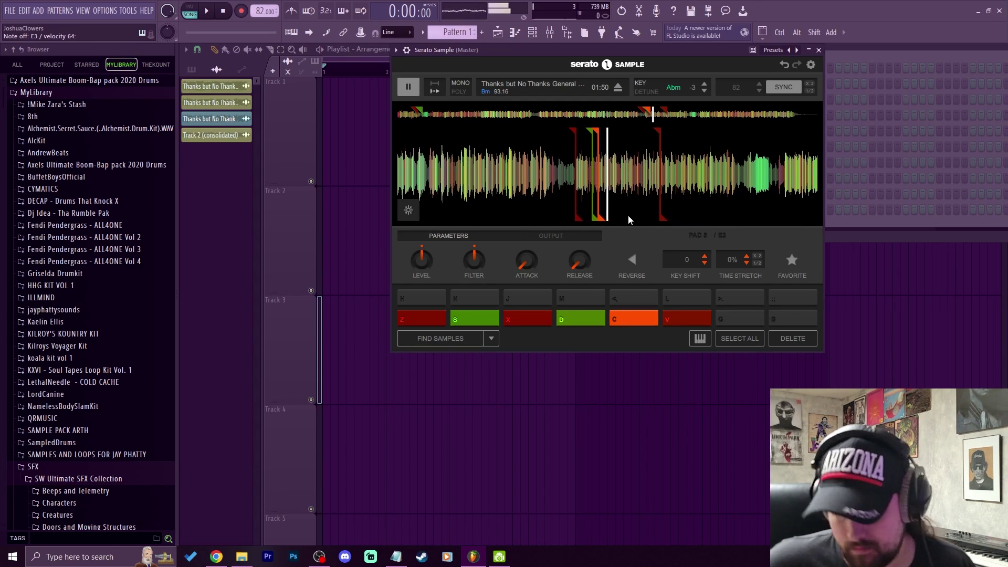
pyautogui.press('c')
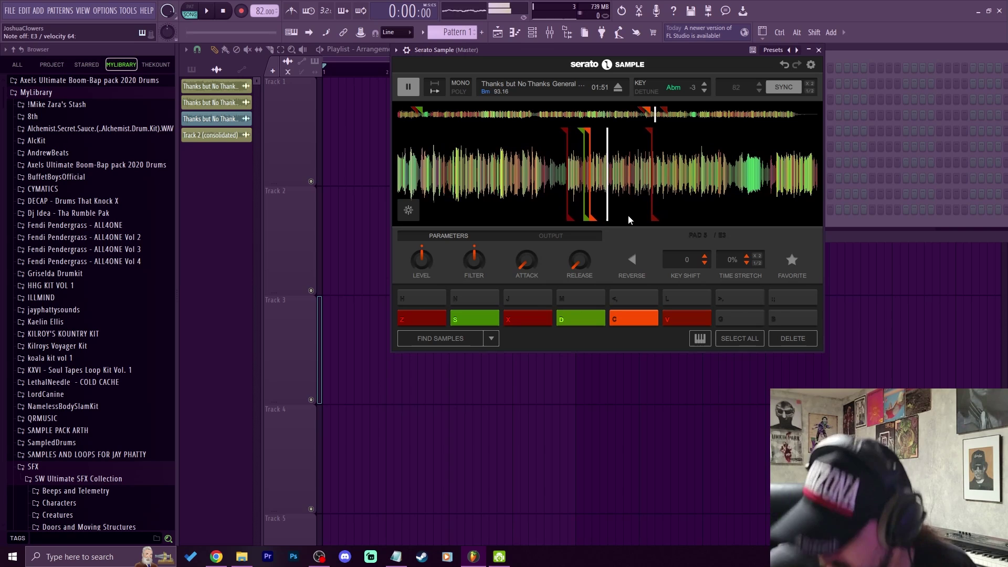
pyautogui.press('v')
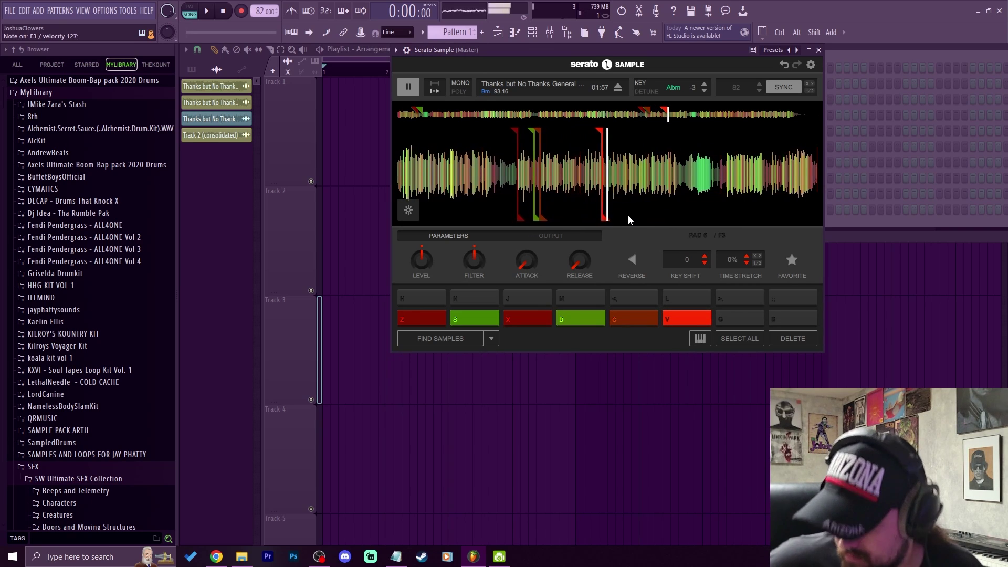
pyautogui.press('s')
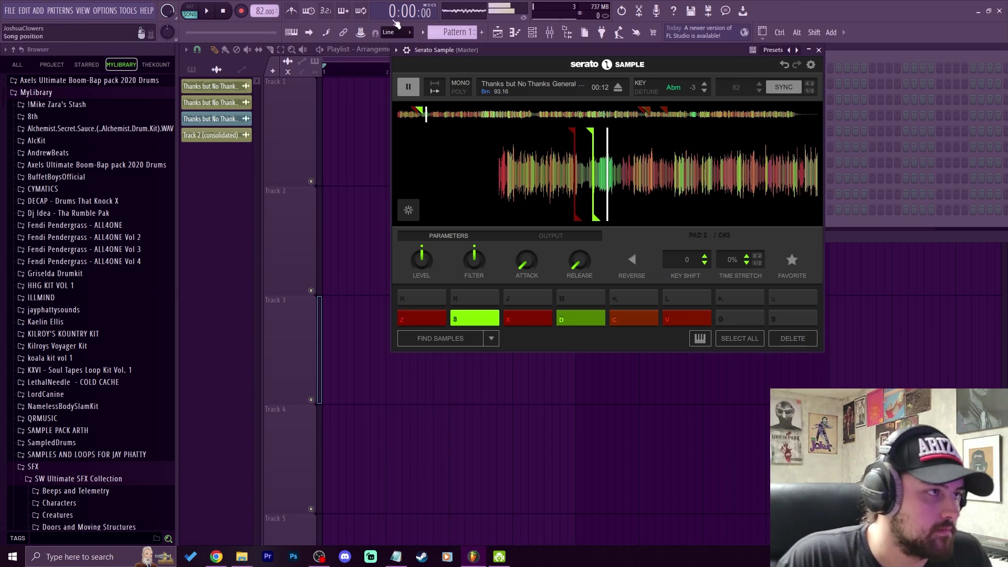
pyautogui.click(221, 13)
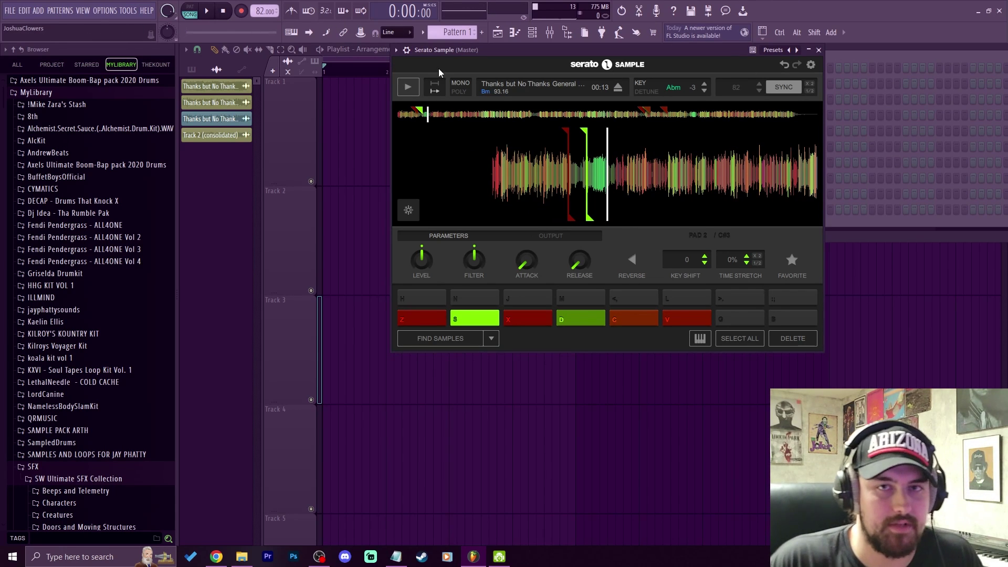